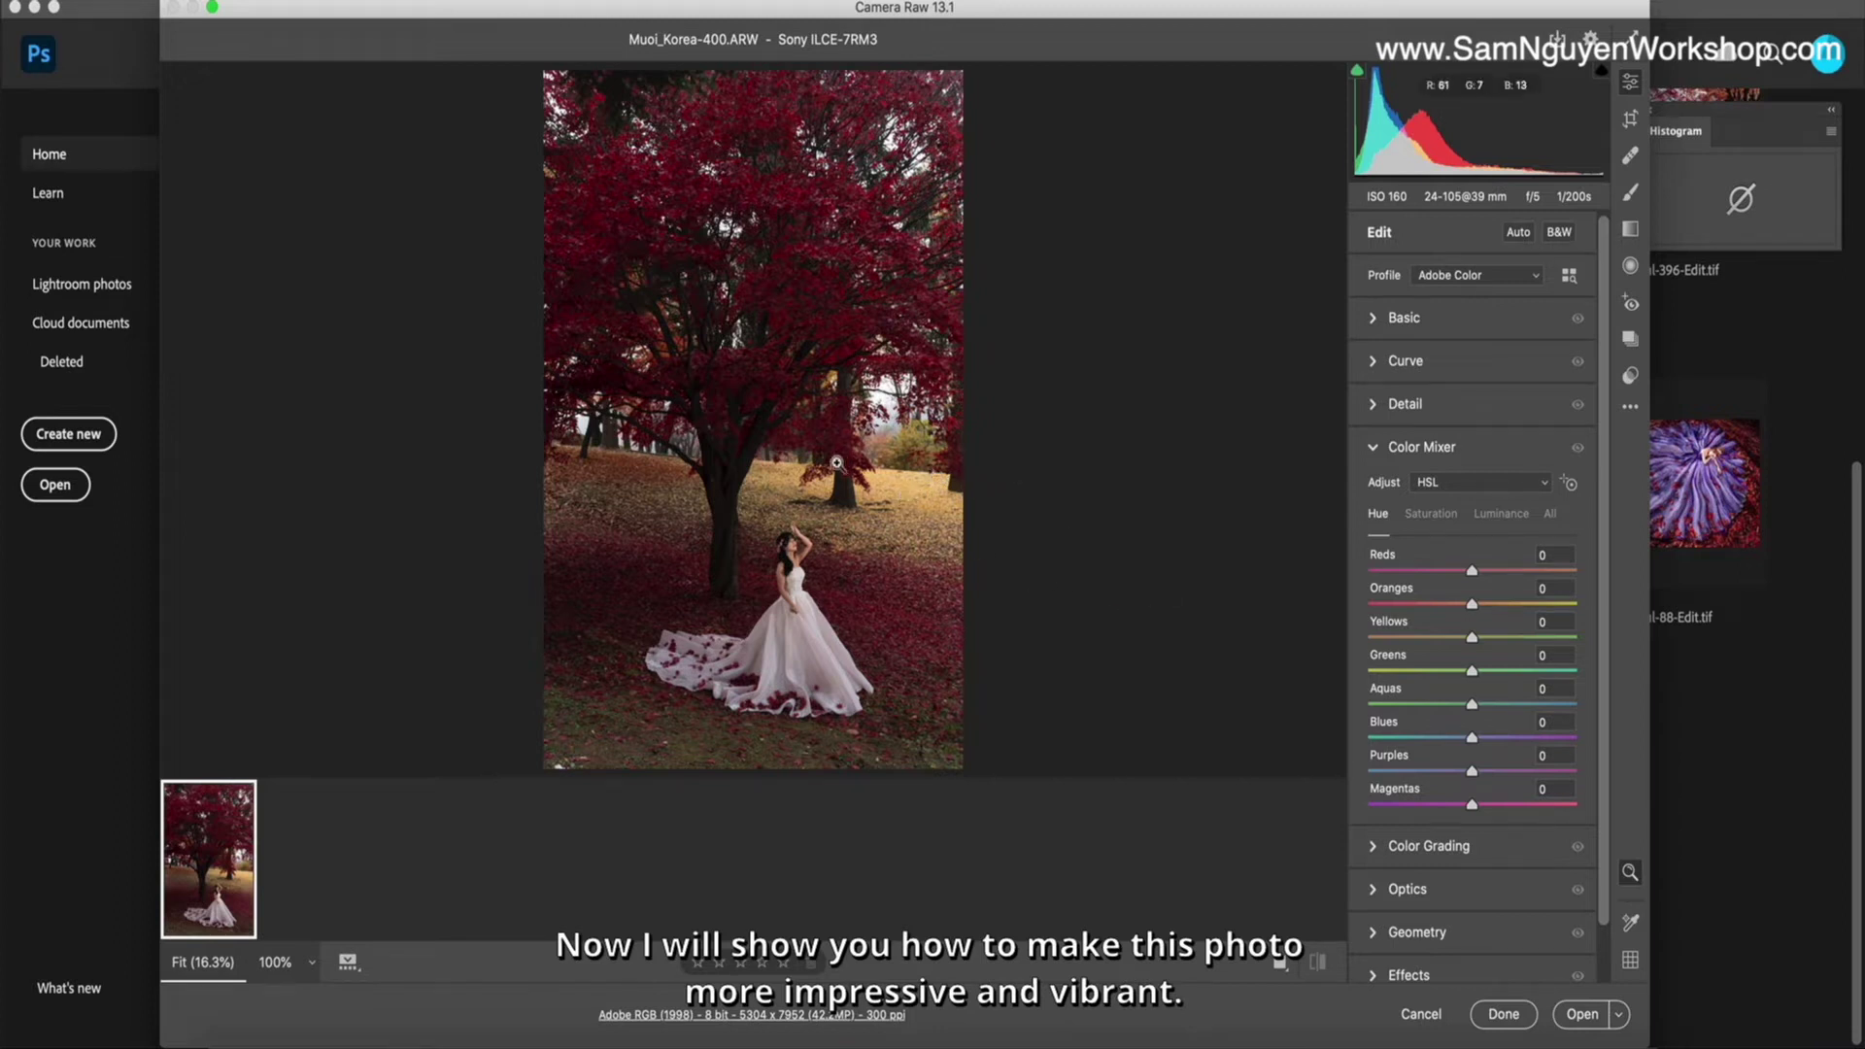
Send Muoi_Korea-400.ARW from Camera Raw into Photoshop as a document.
left_click(1574, 1022)
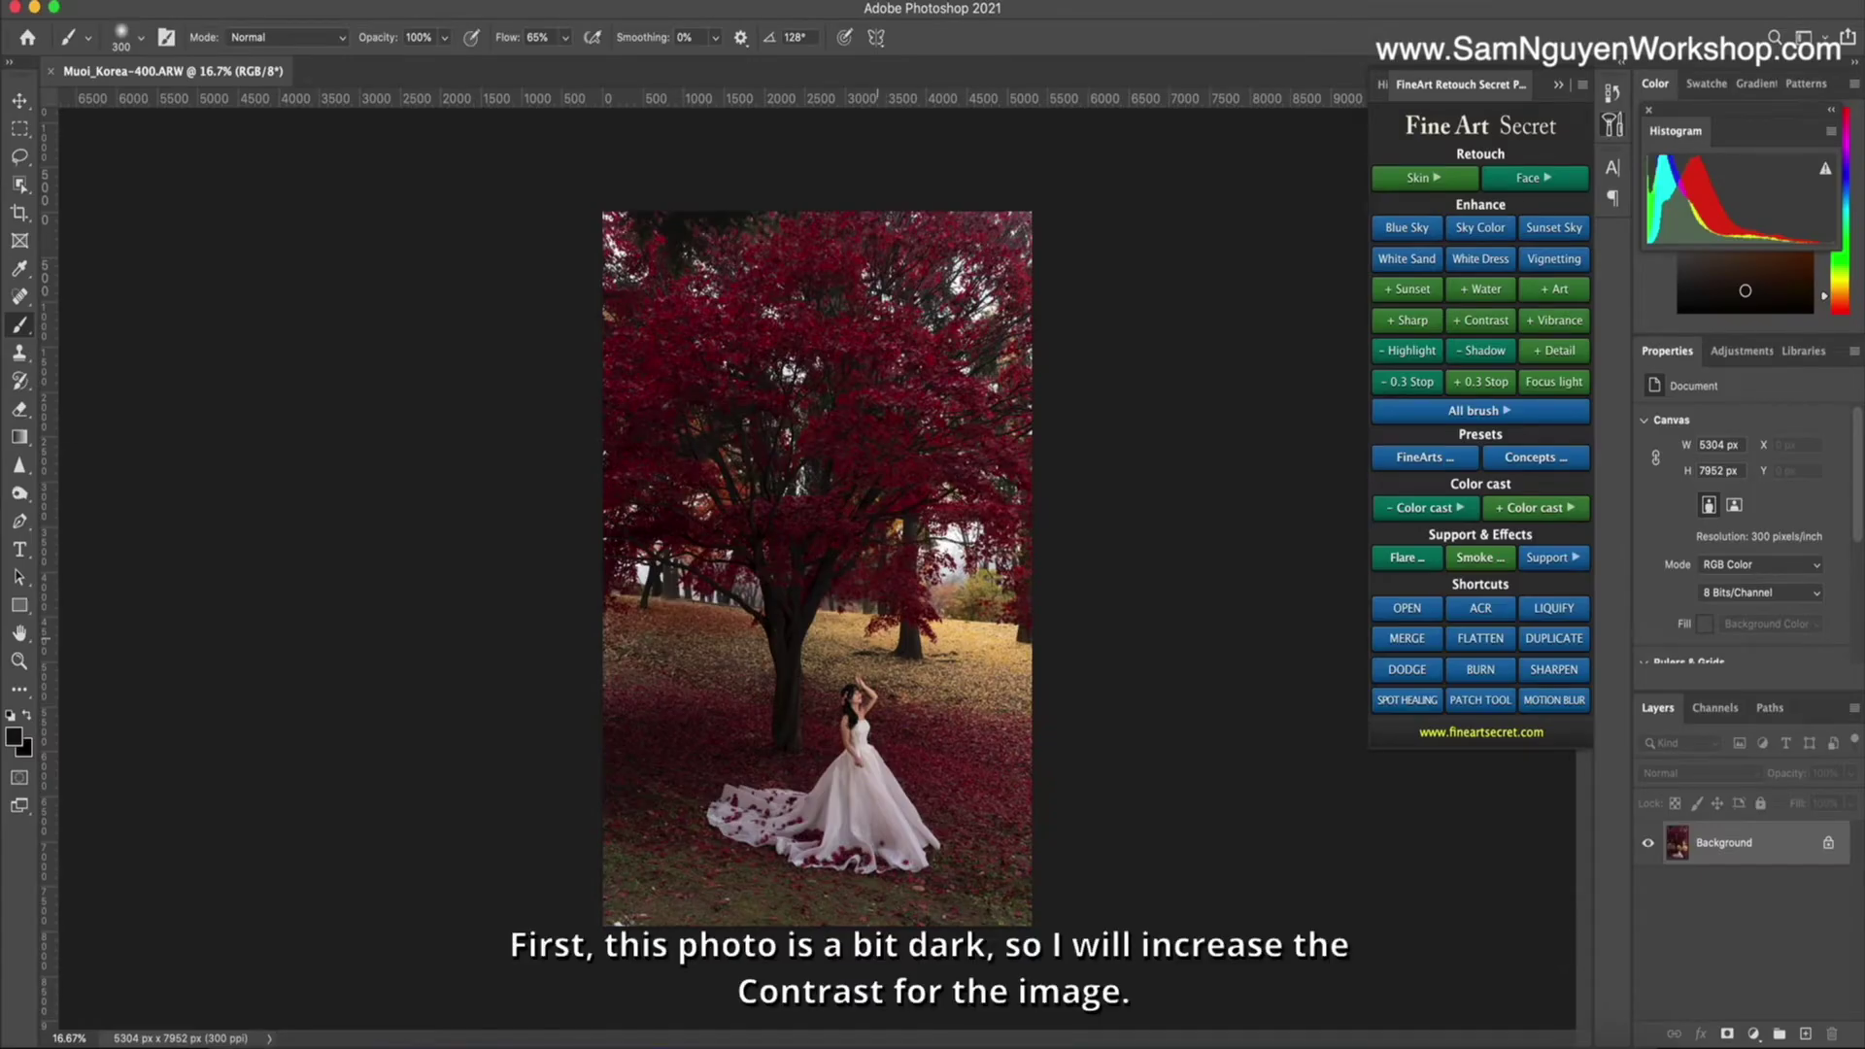
Add three FineArt Contrast+ layers and group them together as Group 1.
left_click(1476, 320)
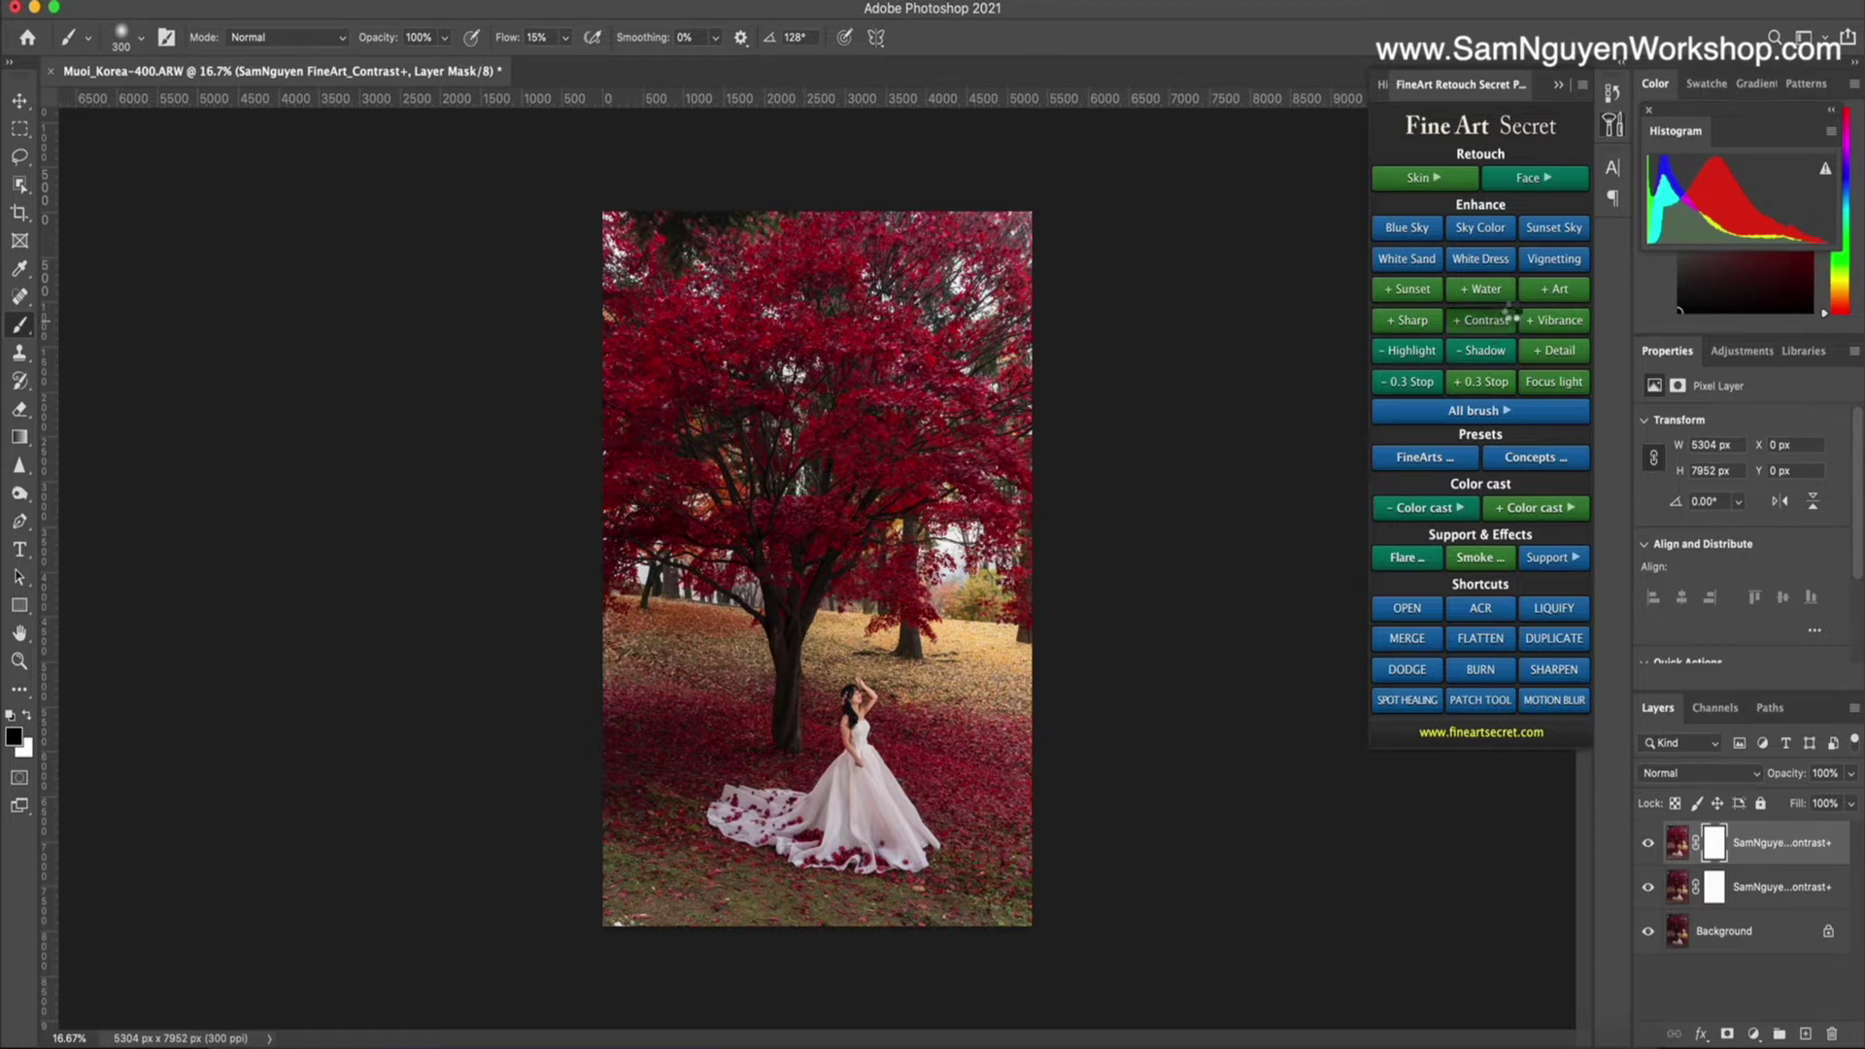
left_click(1511, 313)
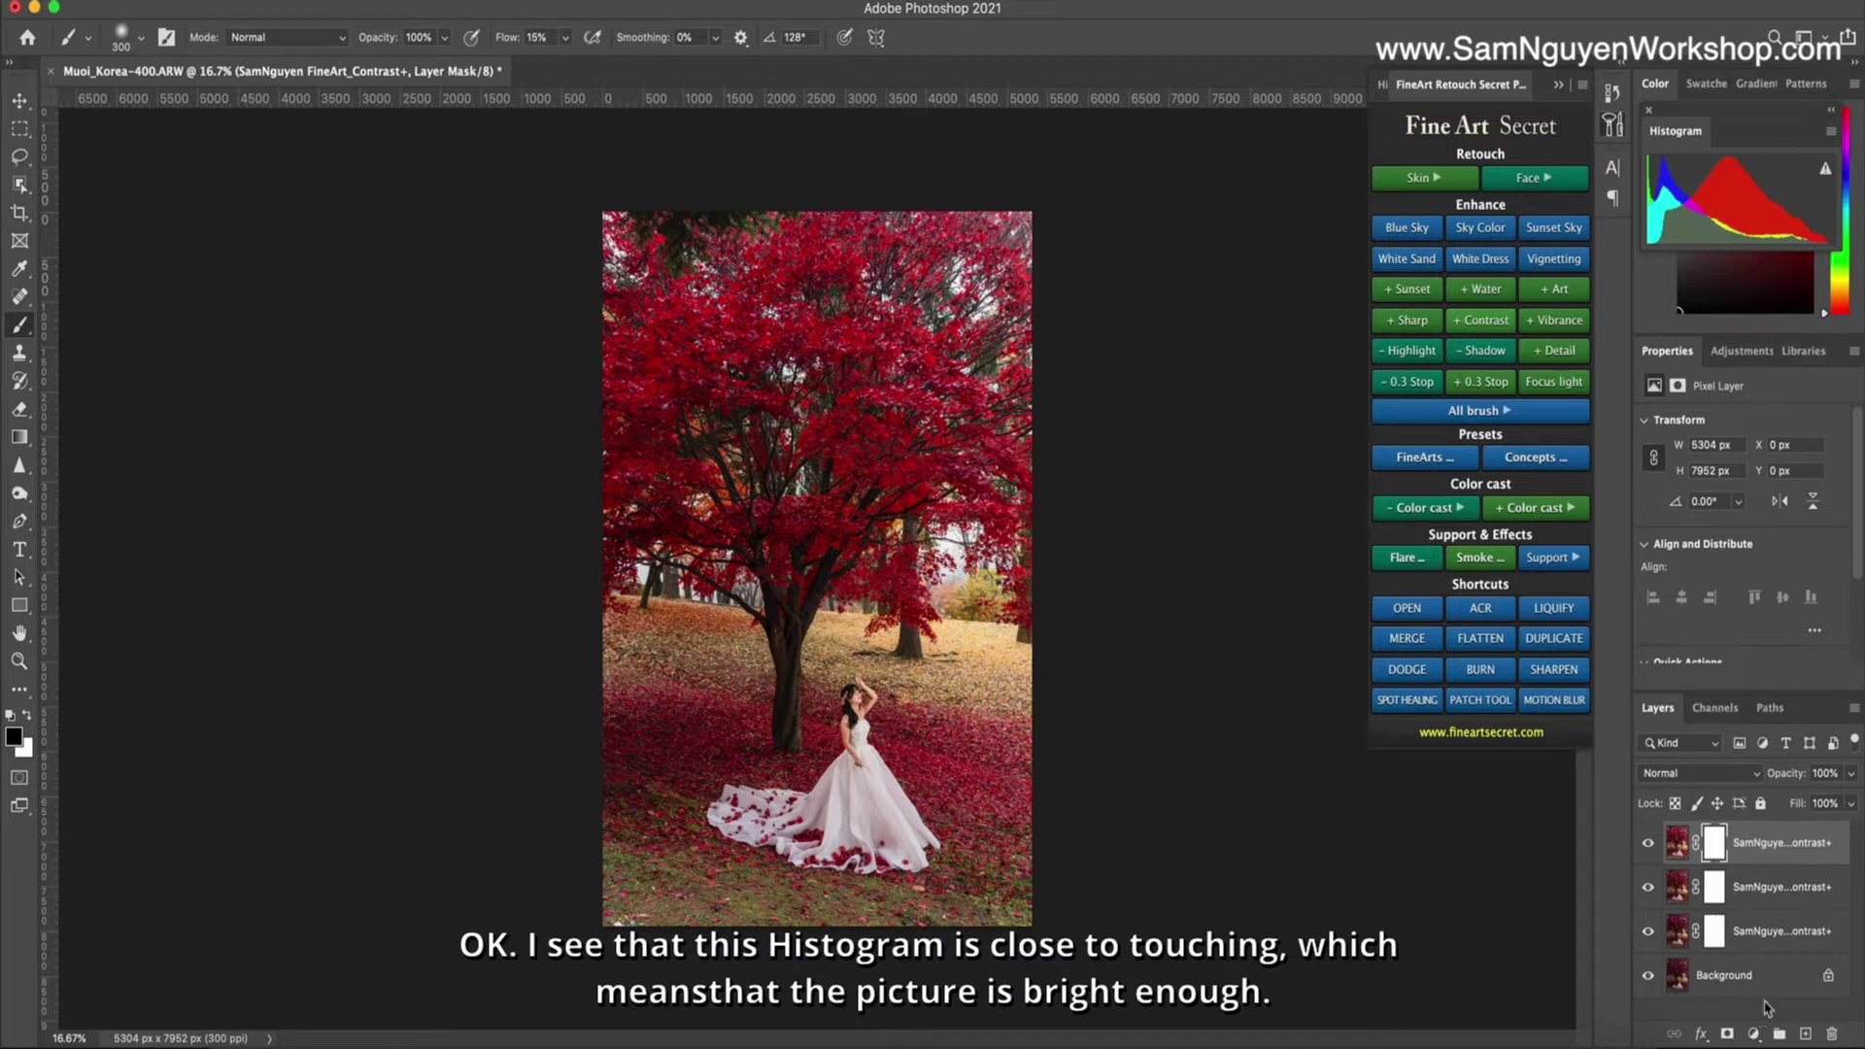
left_click(1780, 933, "shift")
key("ctrl+g")
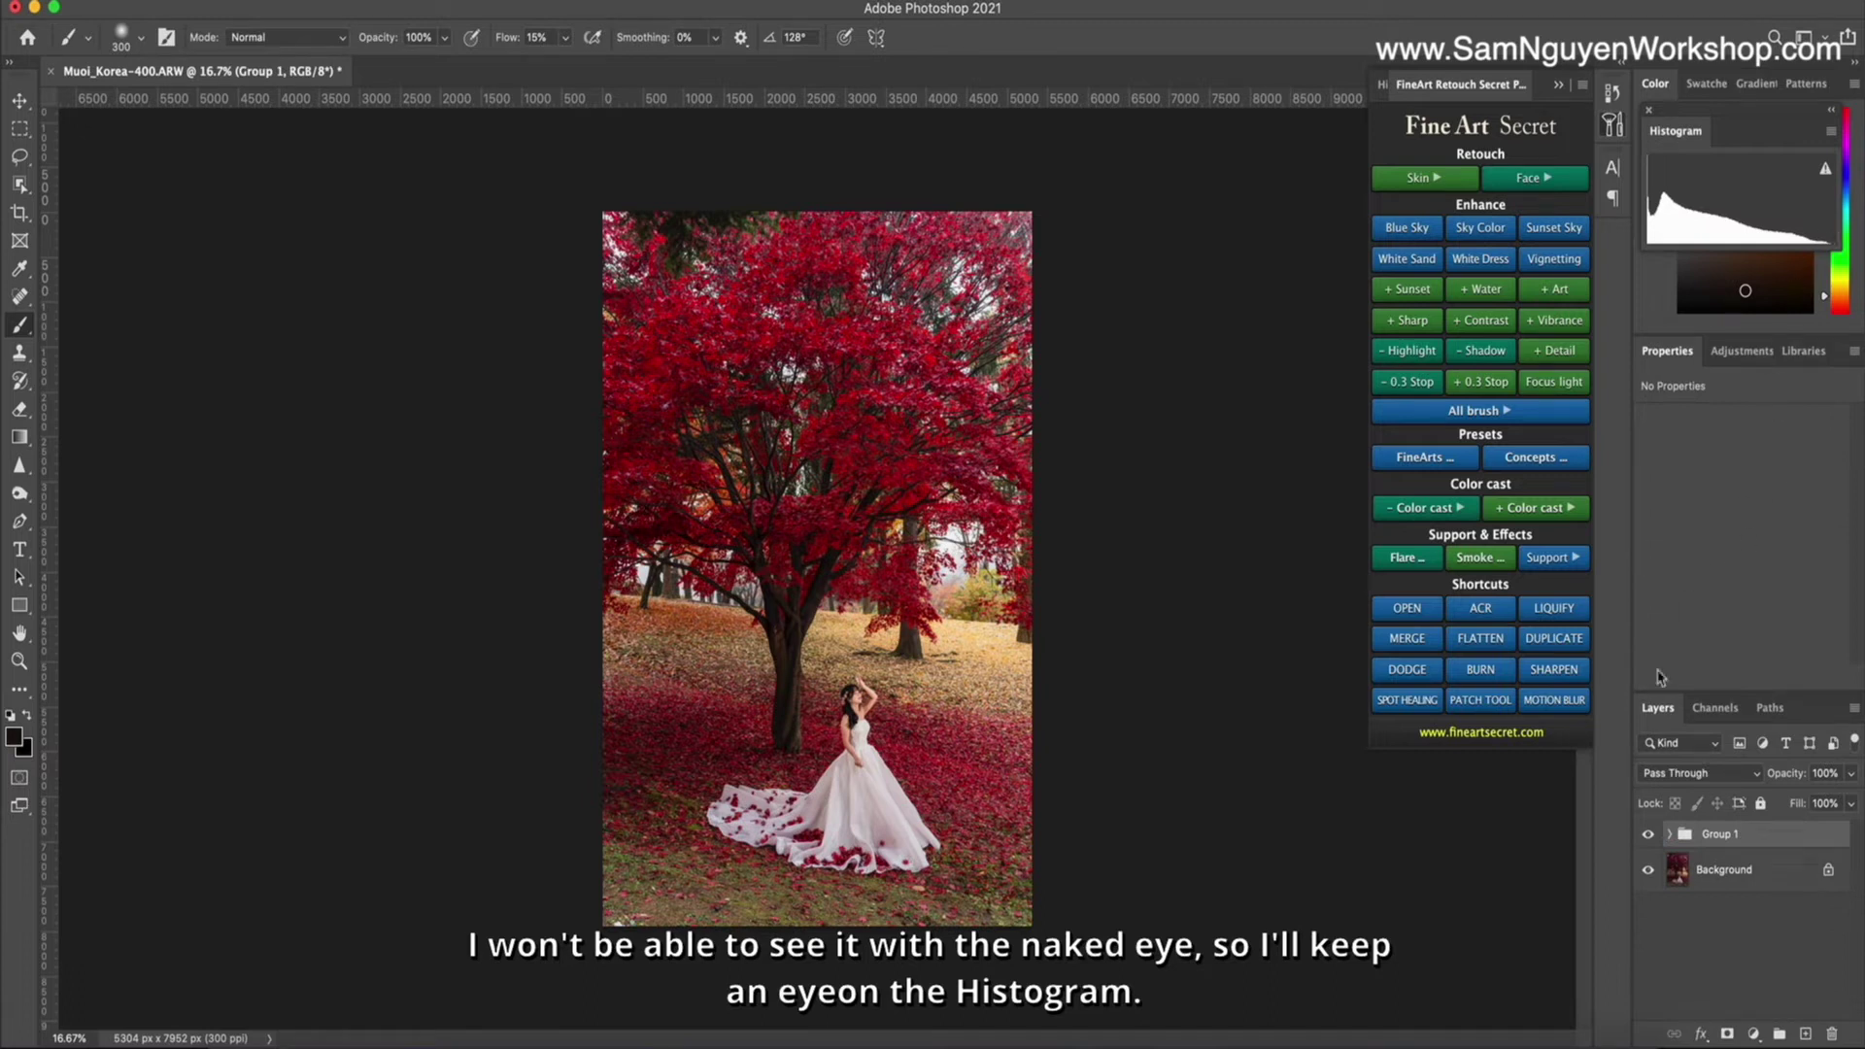
Add a mask to Group 1, add a FineArt Art+ layer, and compare against the original.
left_click(1456, 416)
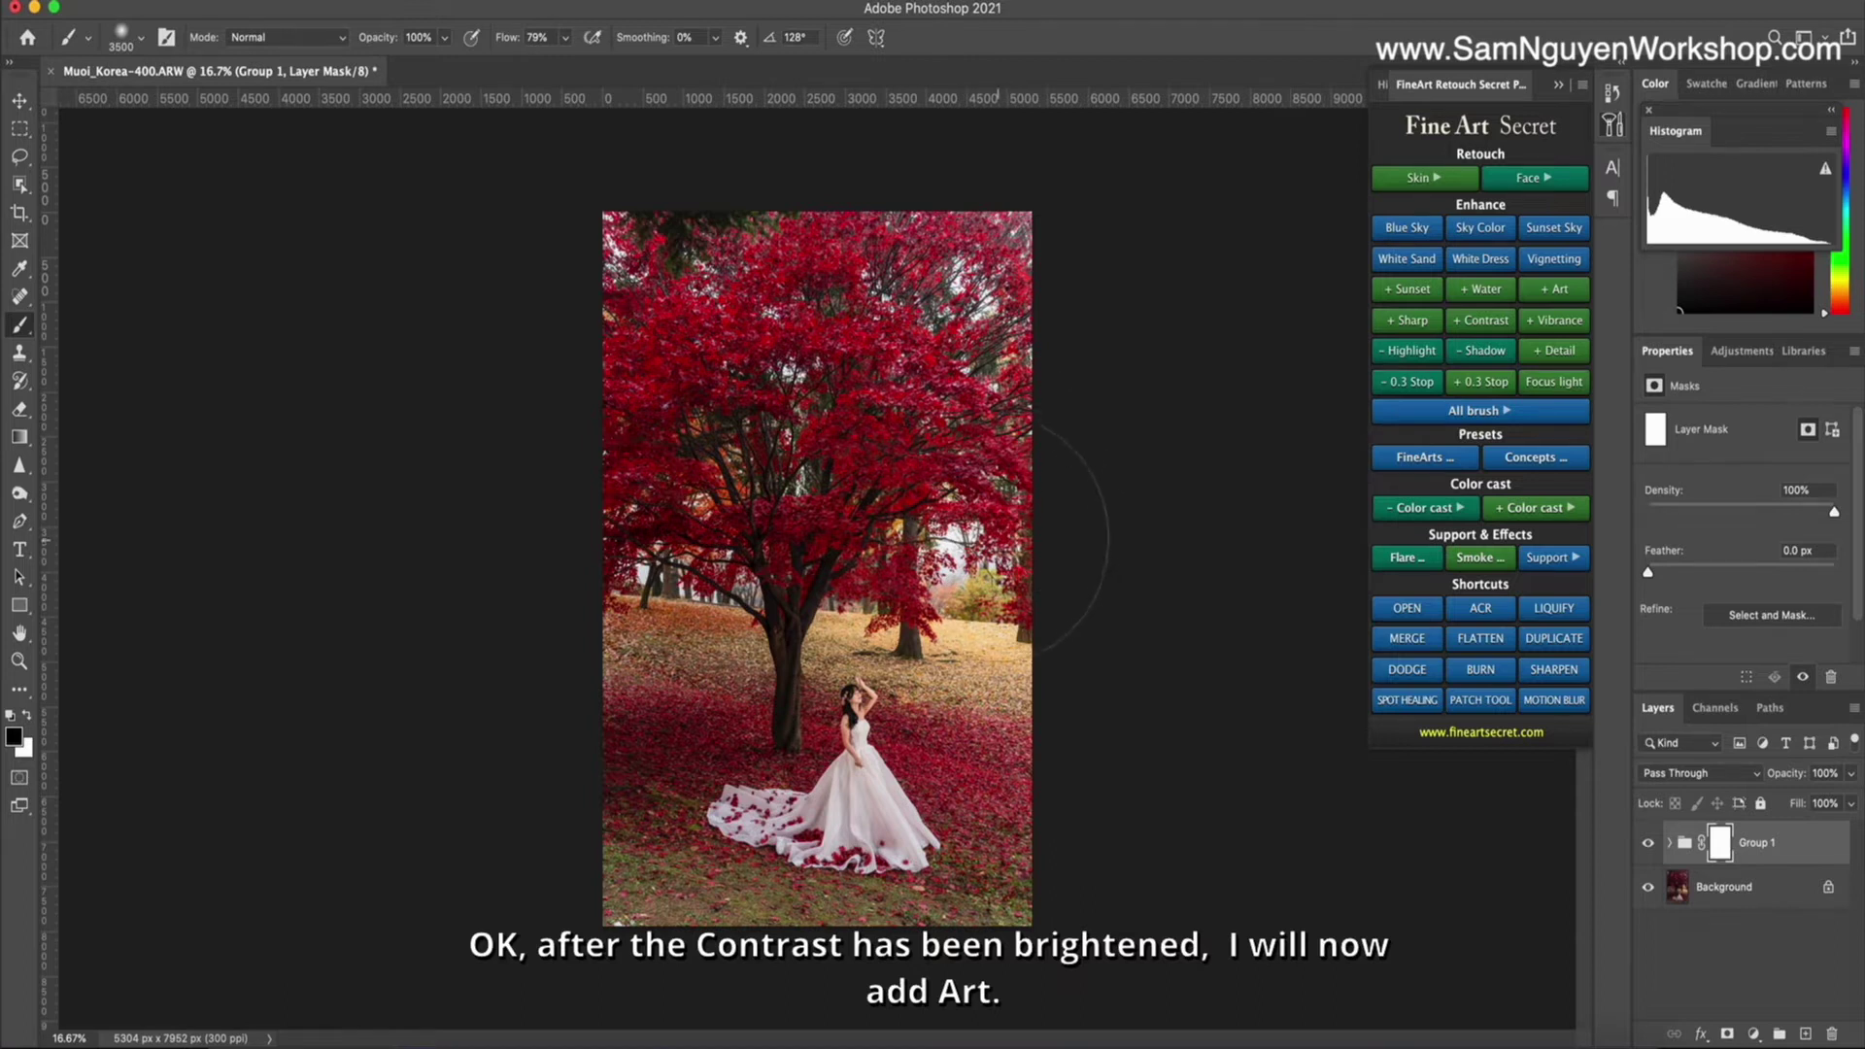
left_click(1555, 289)
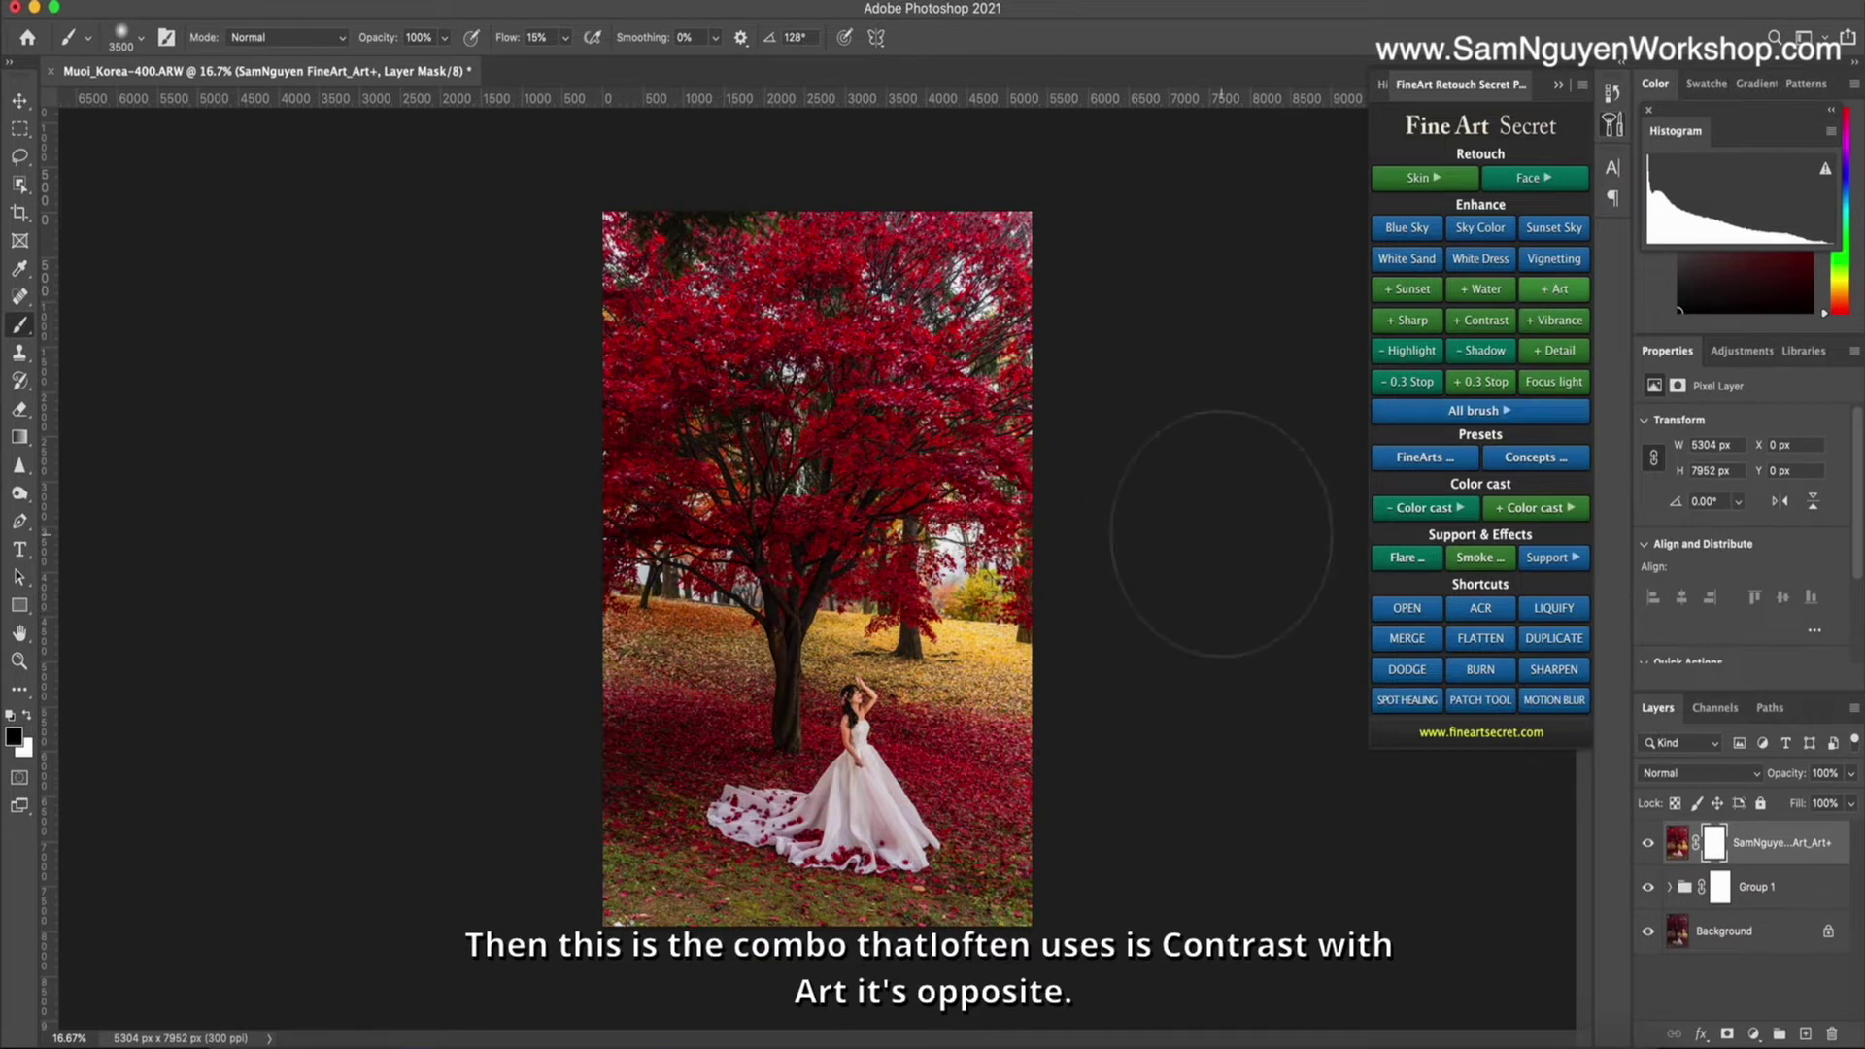
left_click(1648, 843)
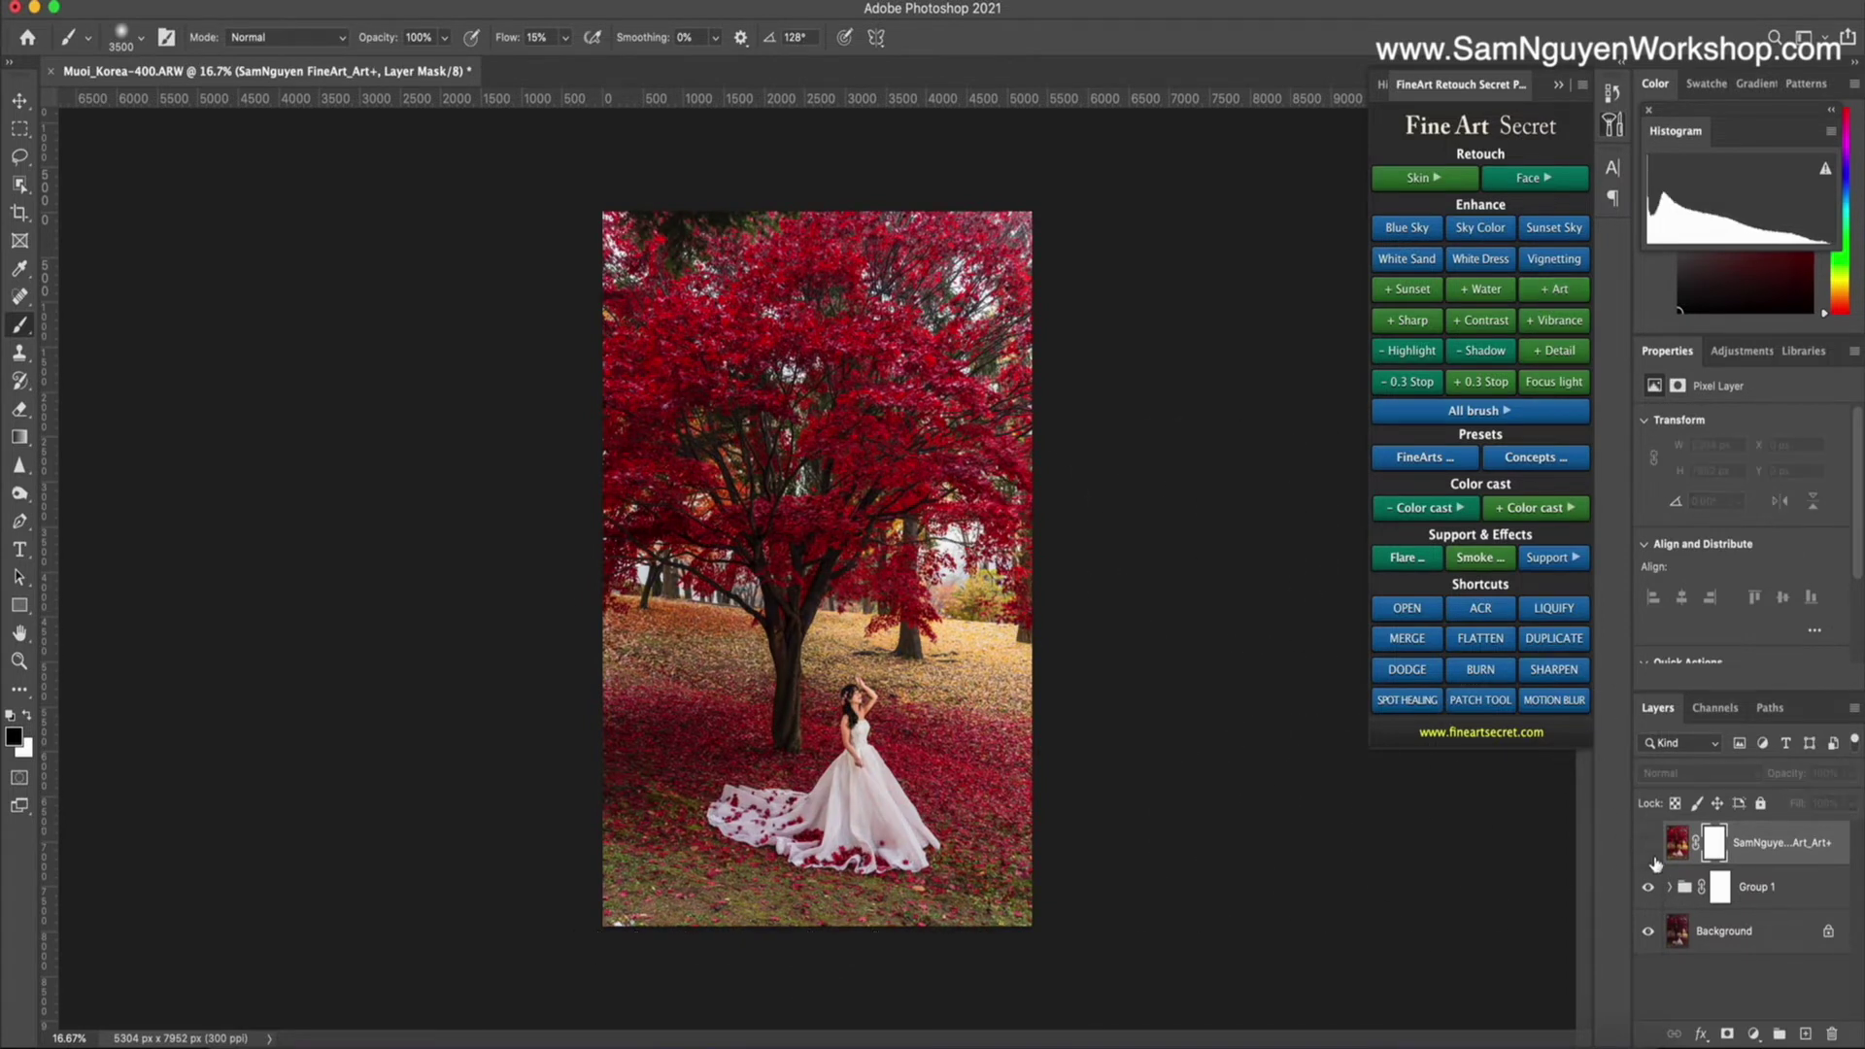
left_click(1648, 887)
left_click(1647, 887)
left_click(1648, 844)
Paint the Art+ mask over the bride with brush flow about 67% and size 250.
key("super+plus")
key("super+plus")
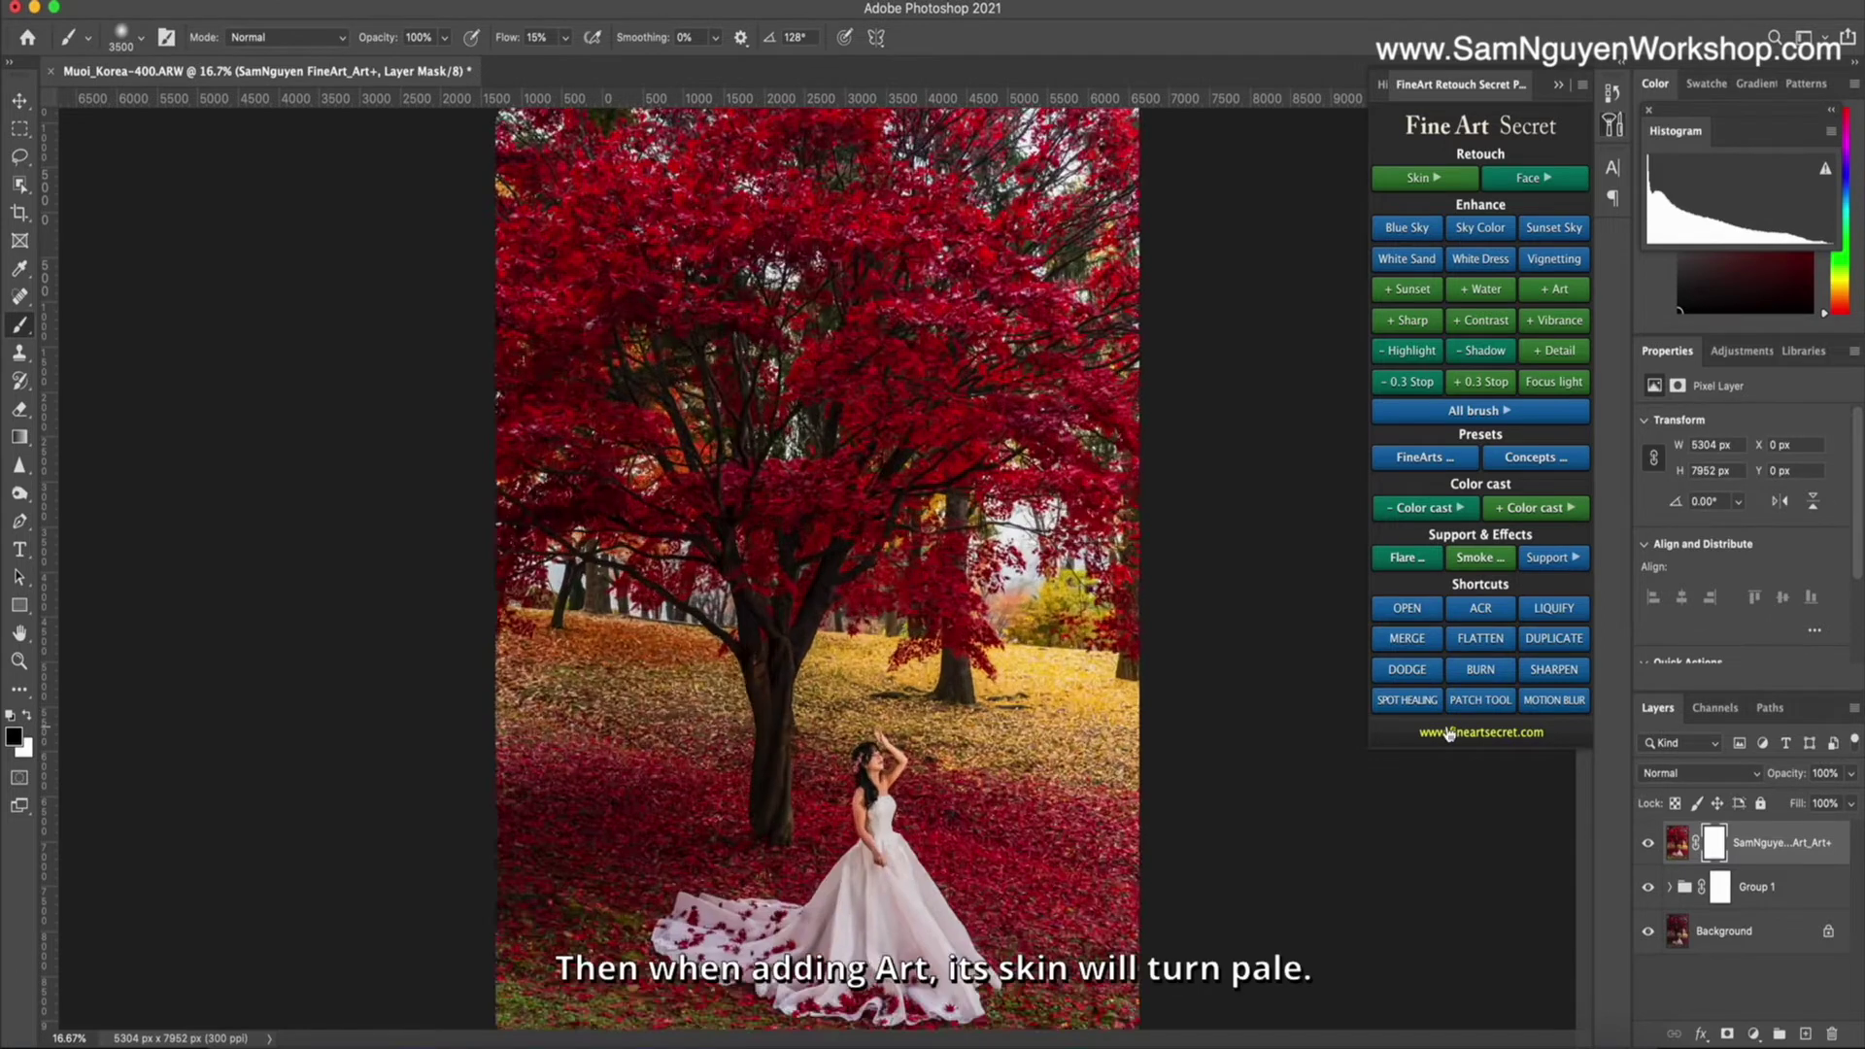
left_click_drag(1226, 635, 1260, 281)
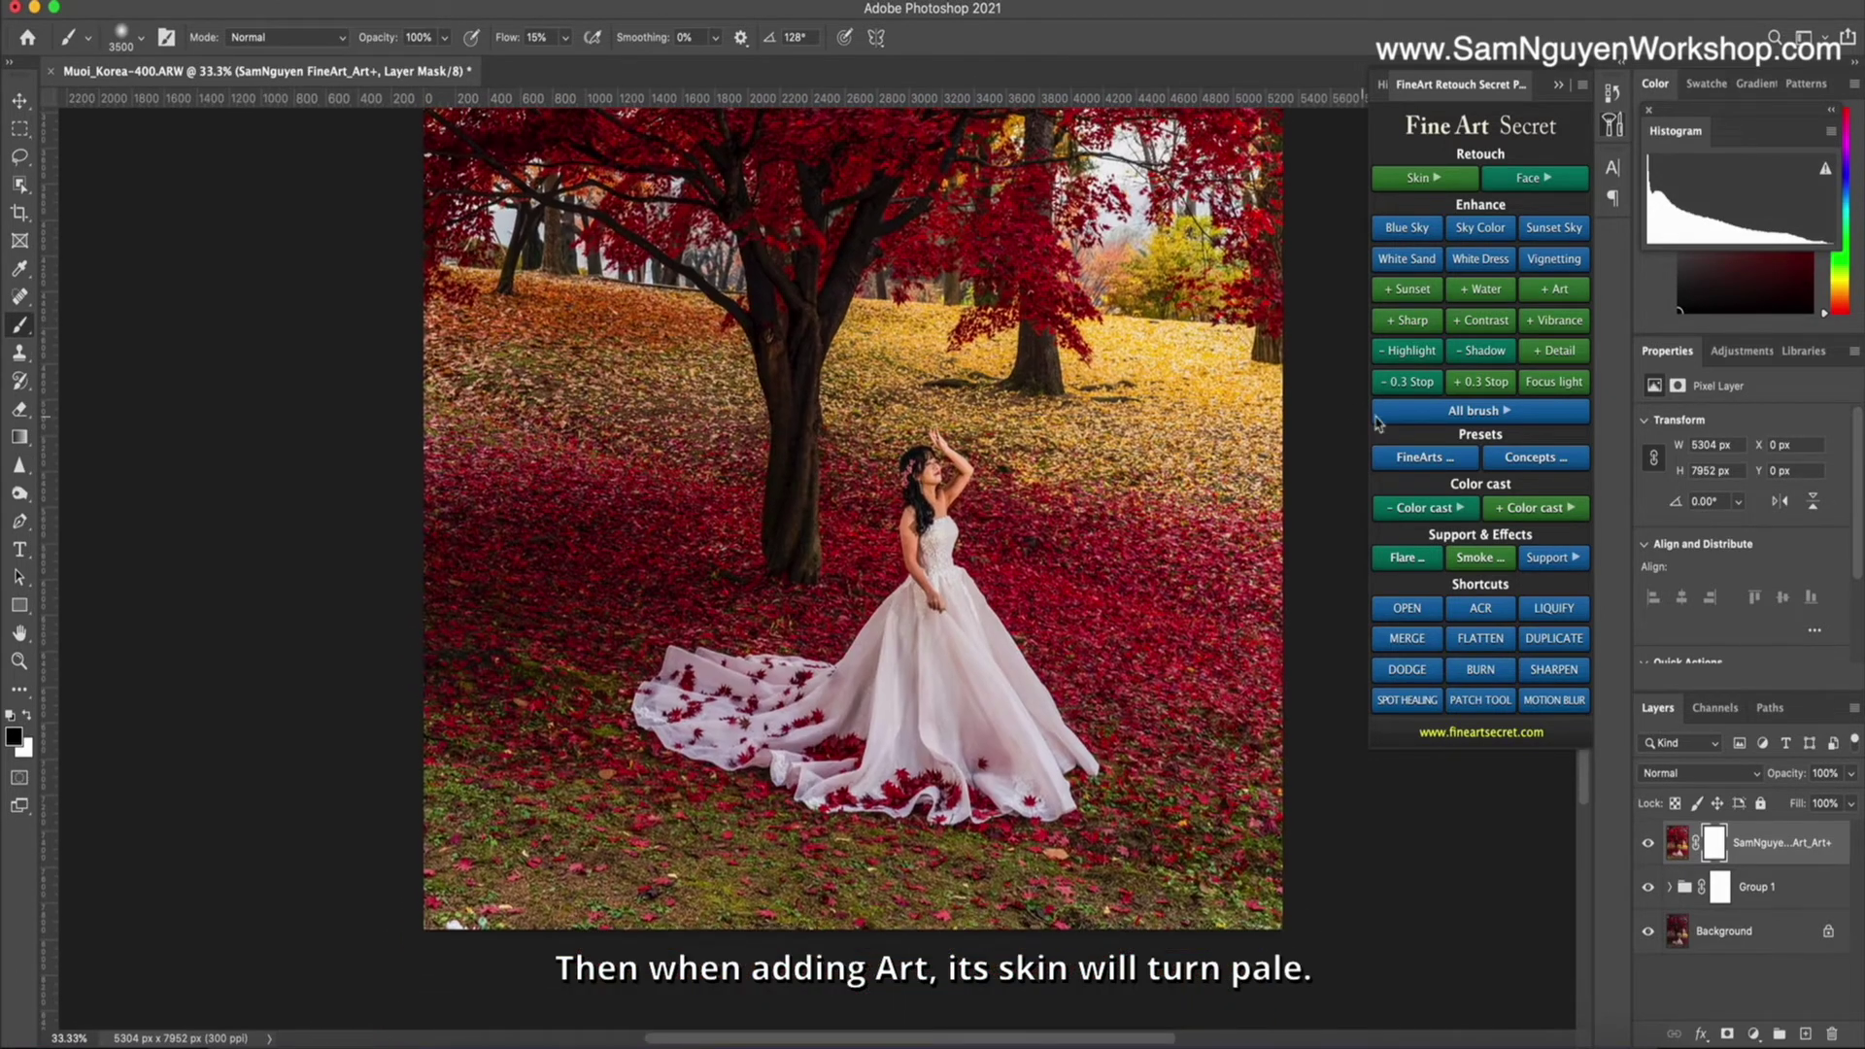
mouse_move(562, 37)
left_mouse_down()
mouse_move(574, 66)
mouse_move(609, 65)
left_mouse_up()
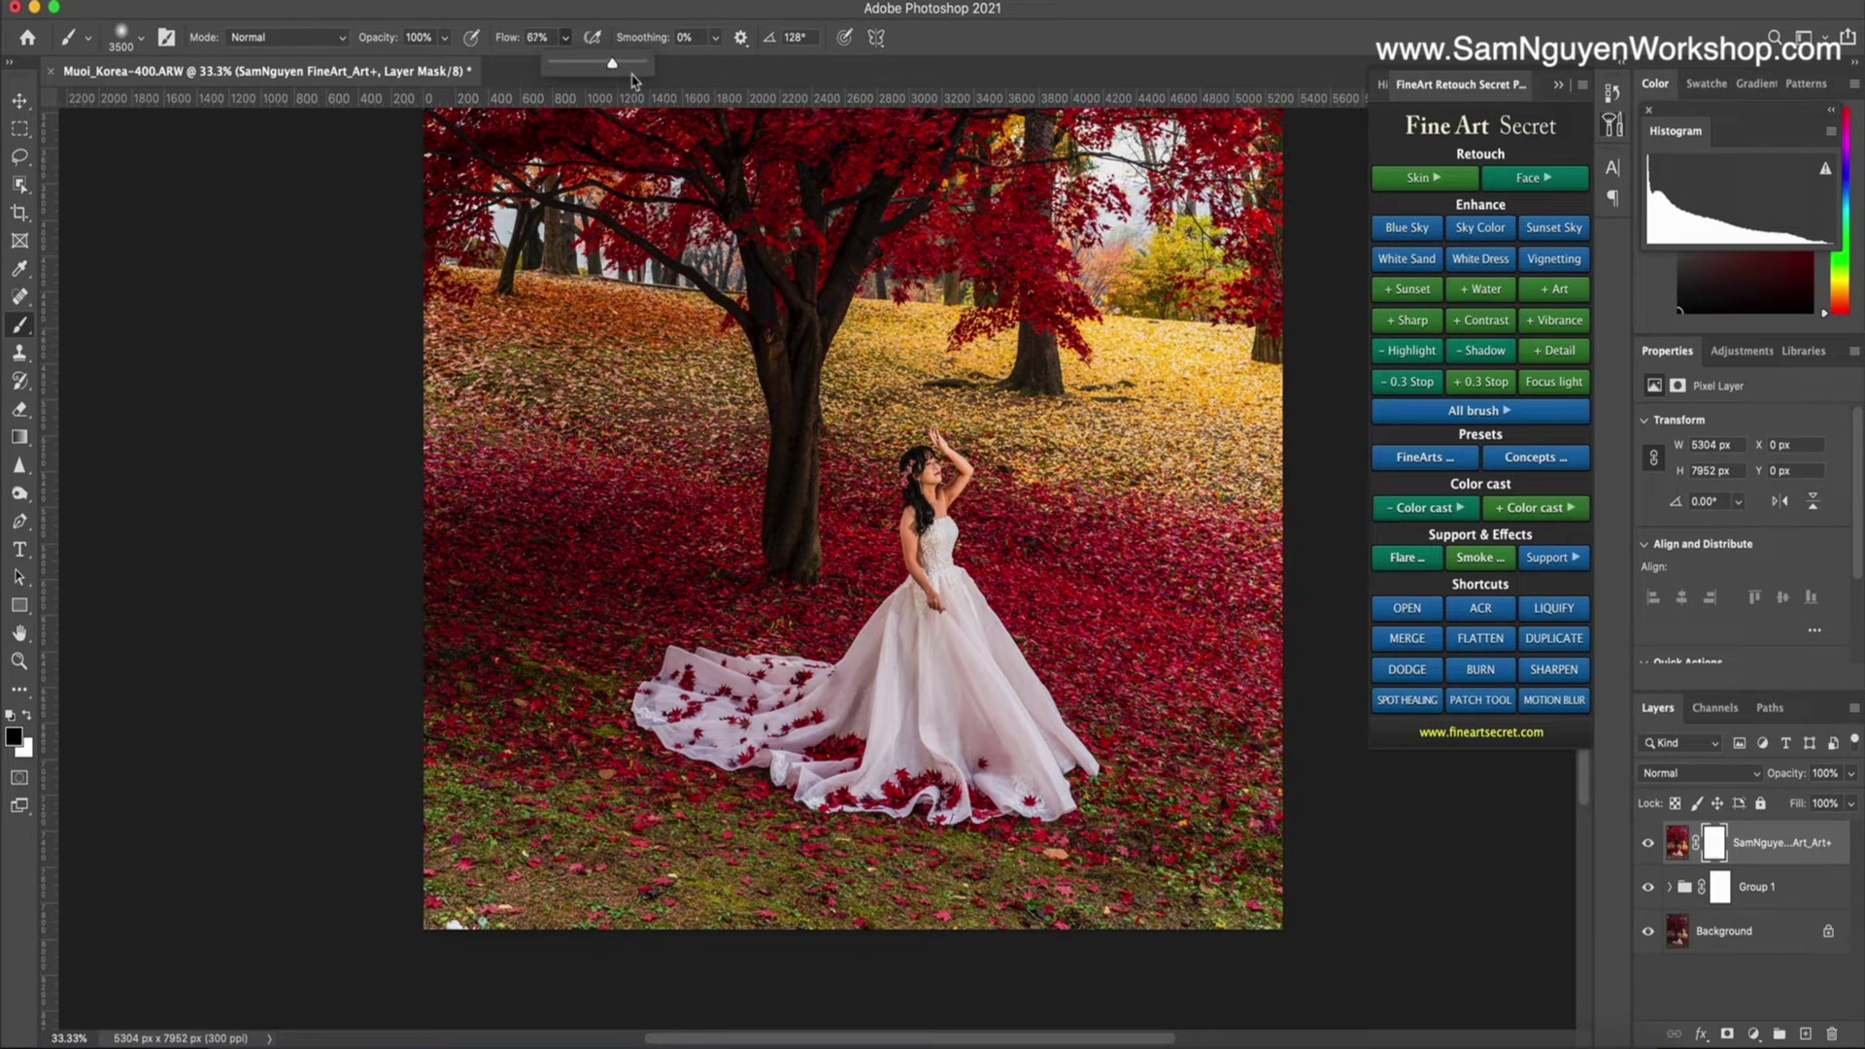
key("bracketleft")
key("bracketleft")
key("bracketleft")
key("bracketleft")
key("bracketleft")
key("bracketleft")
key("bracketleft")
key("bracketleft")
key("bracketleft")
key("bracketleft")
key("bracketleft")
key("bracketleft")
key("bracketleft")
key("bracketleft")
key("bracketleft")
key("bracketleft")
key("bracketleft")
key("bracketleft")
key("bracketleft")
key("bracketleft")
key("bracketleft")
key("bracketleft")
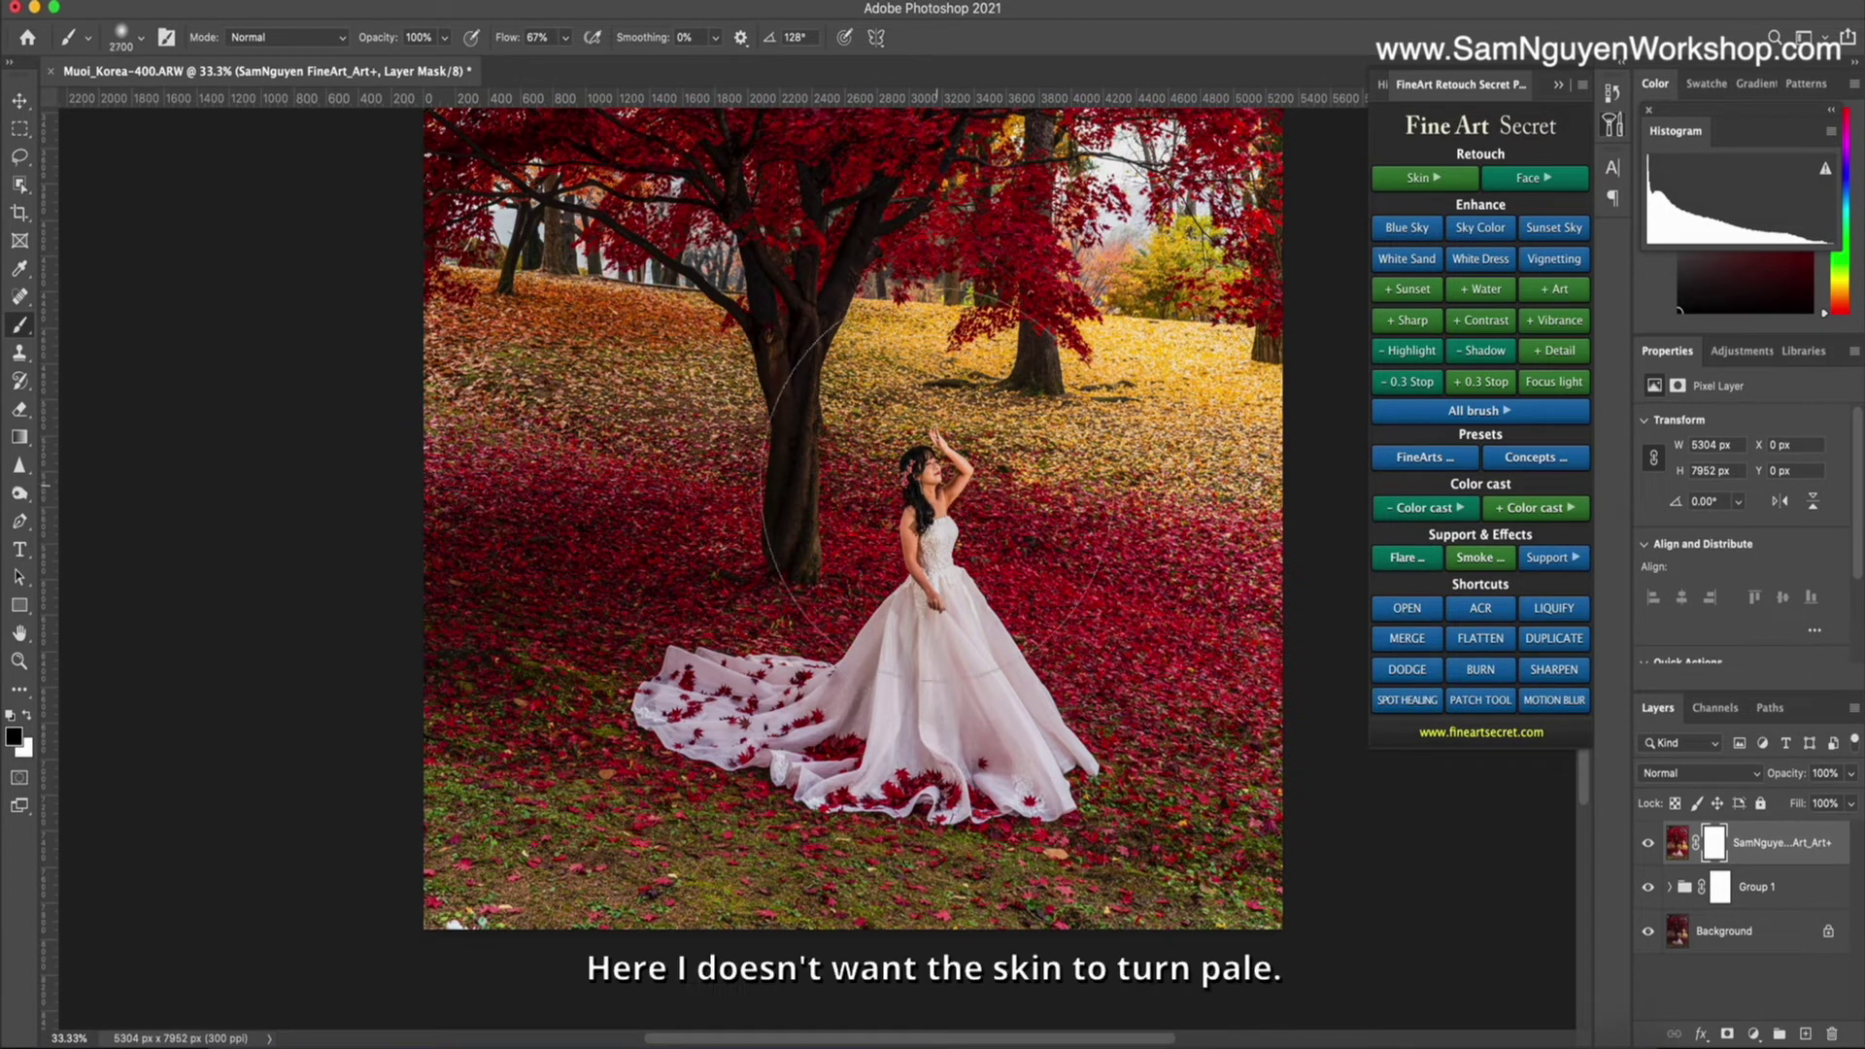
key("bracketleft")
key("bracketleft")
key("bracketleft")
key("bracketleft")
key("bracketleft")
key("bracketleft")
key("bracketleft")
key("bracketleft")
key("bracketleft")
key("bracketleft")
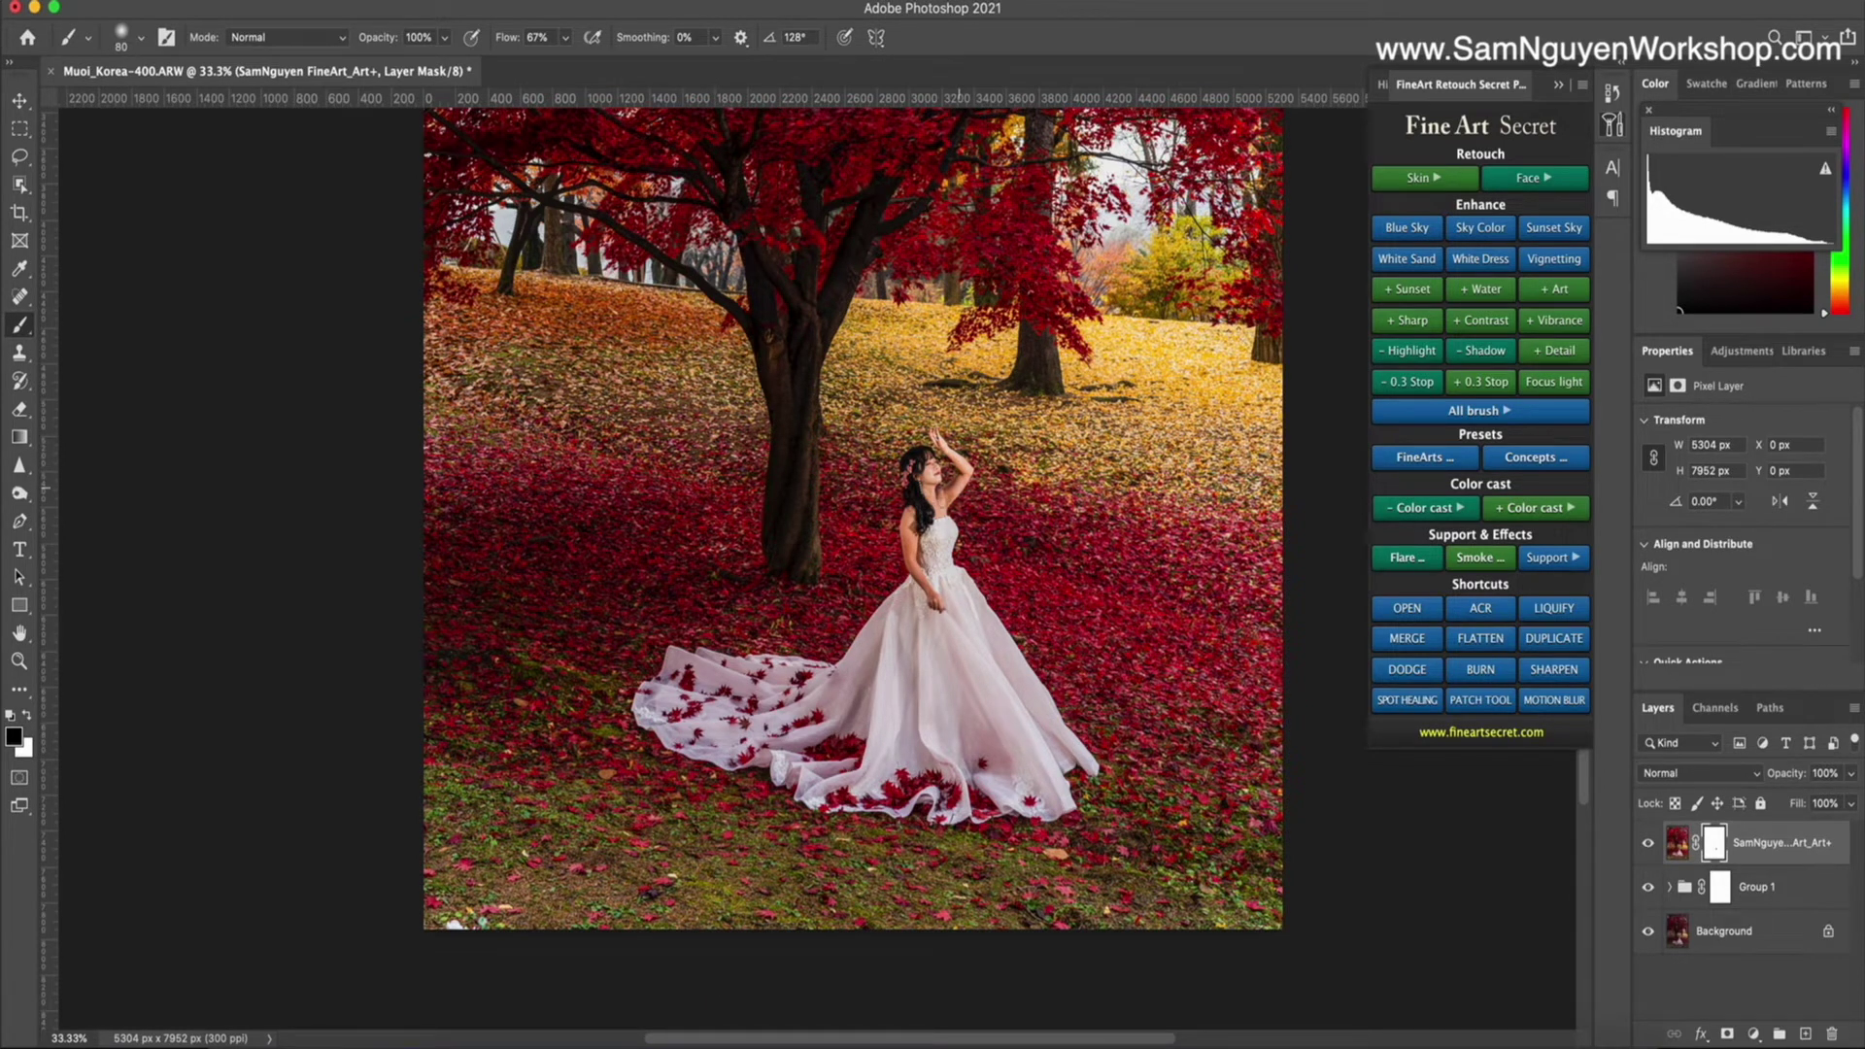
key("bracketright")
key("bracketright")
key("bracketright")
key("bracketright")
key("bracketright")
key("bracketright")
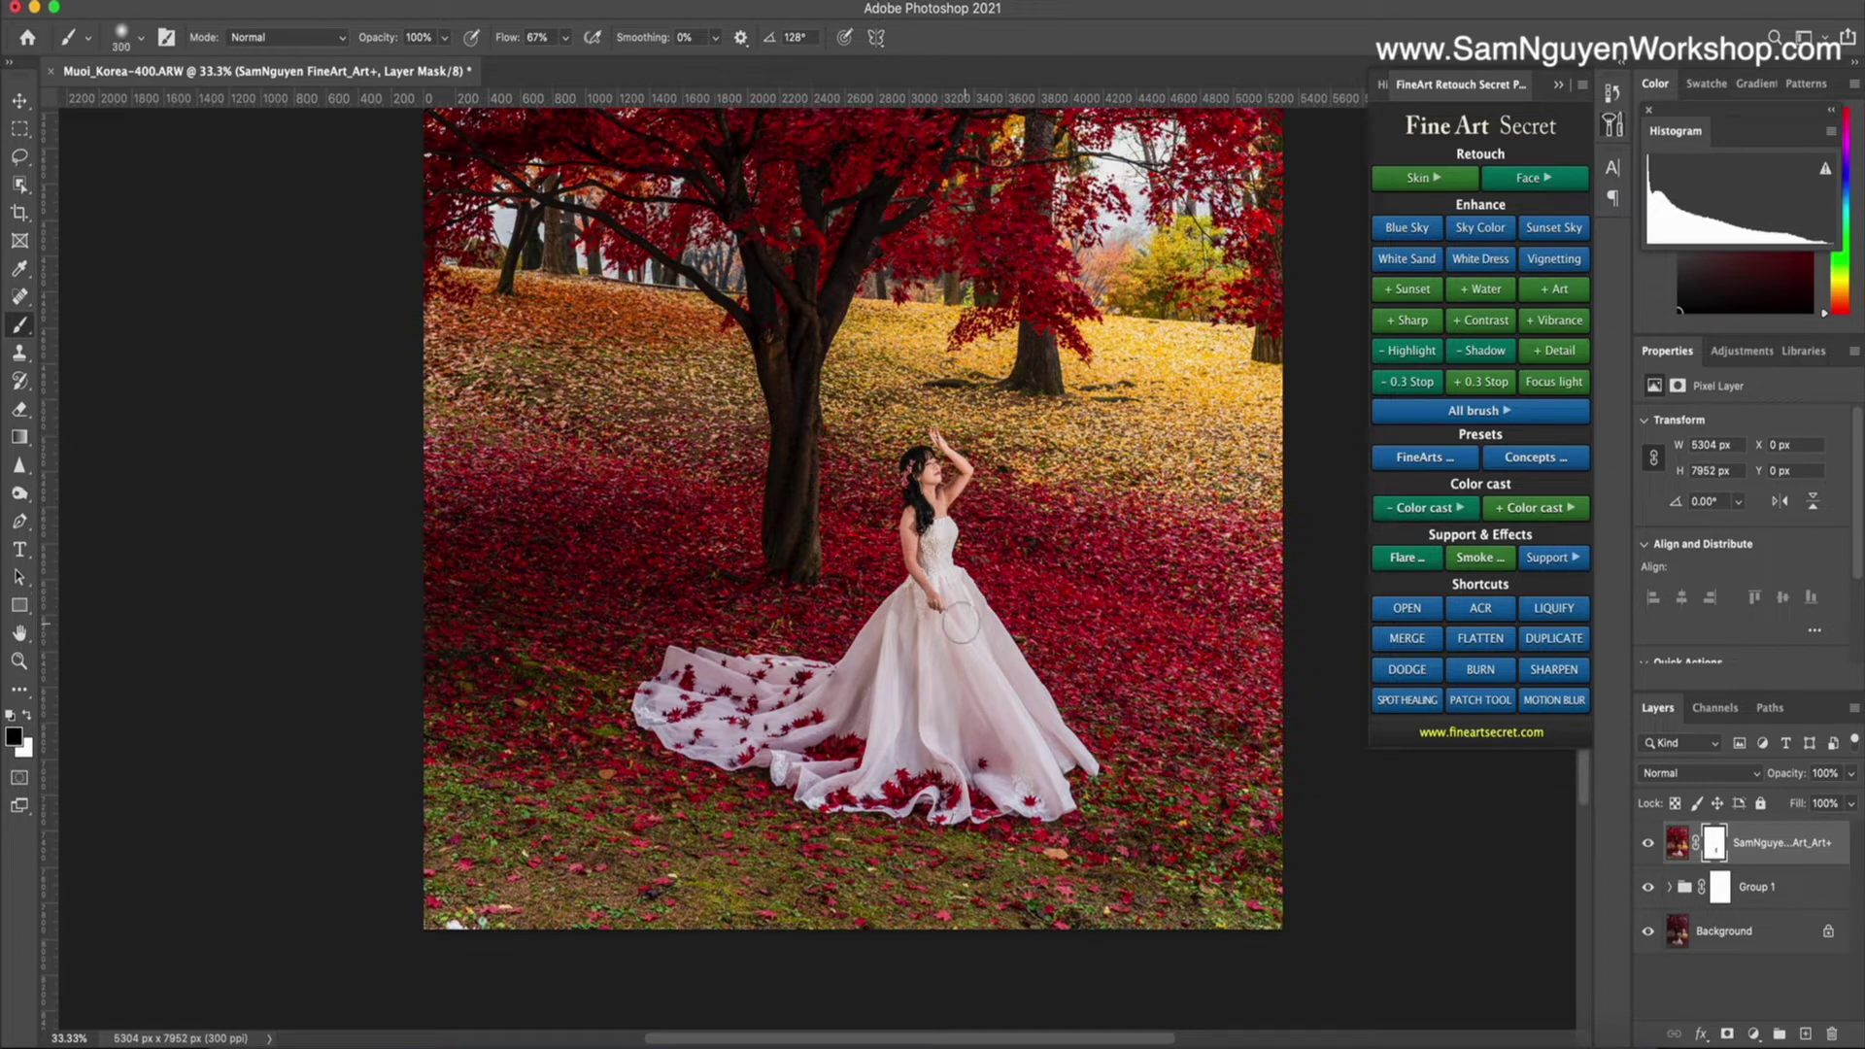
key("bracketleft")
key("bracketleft")
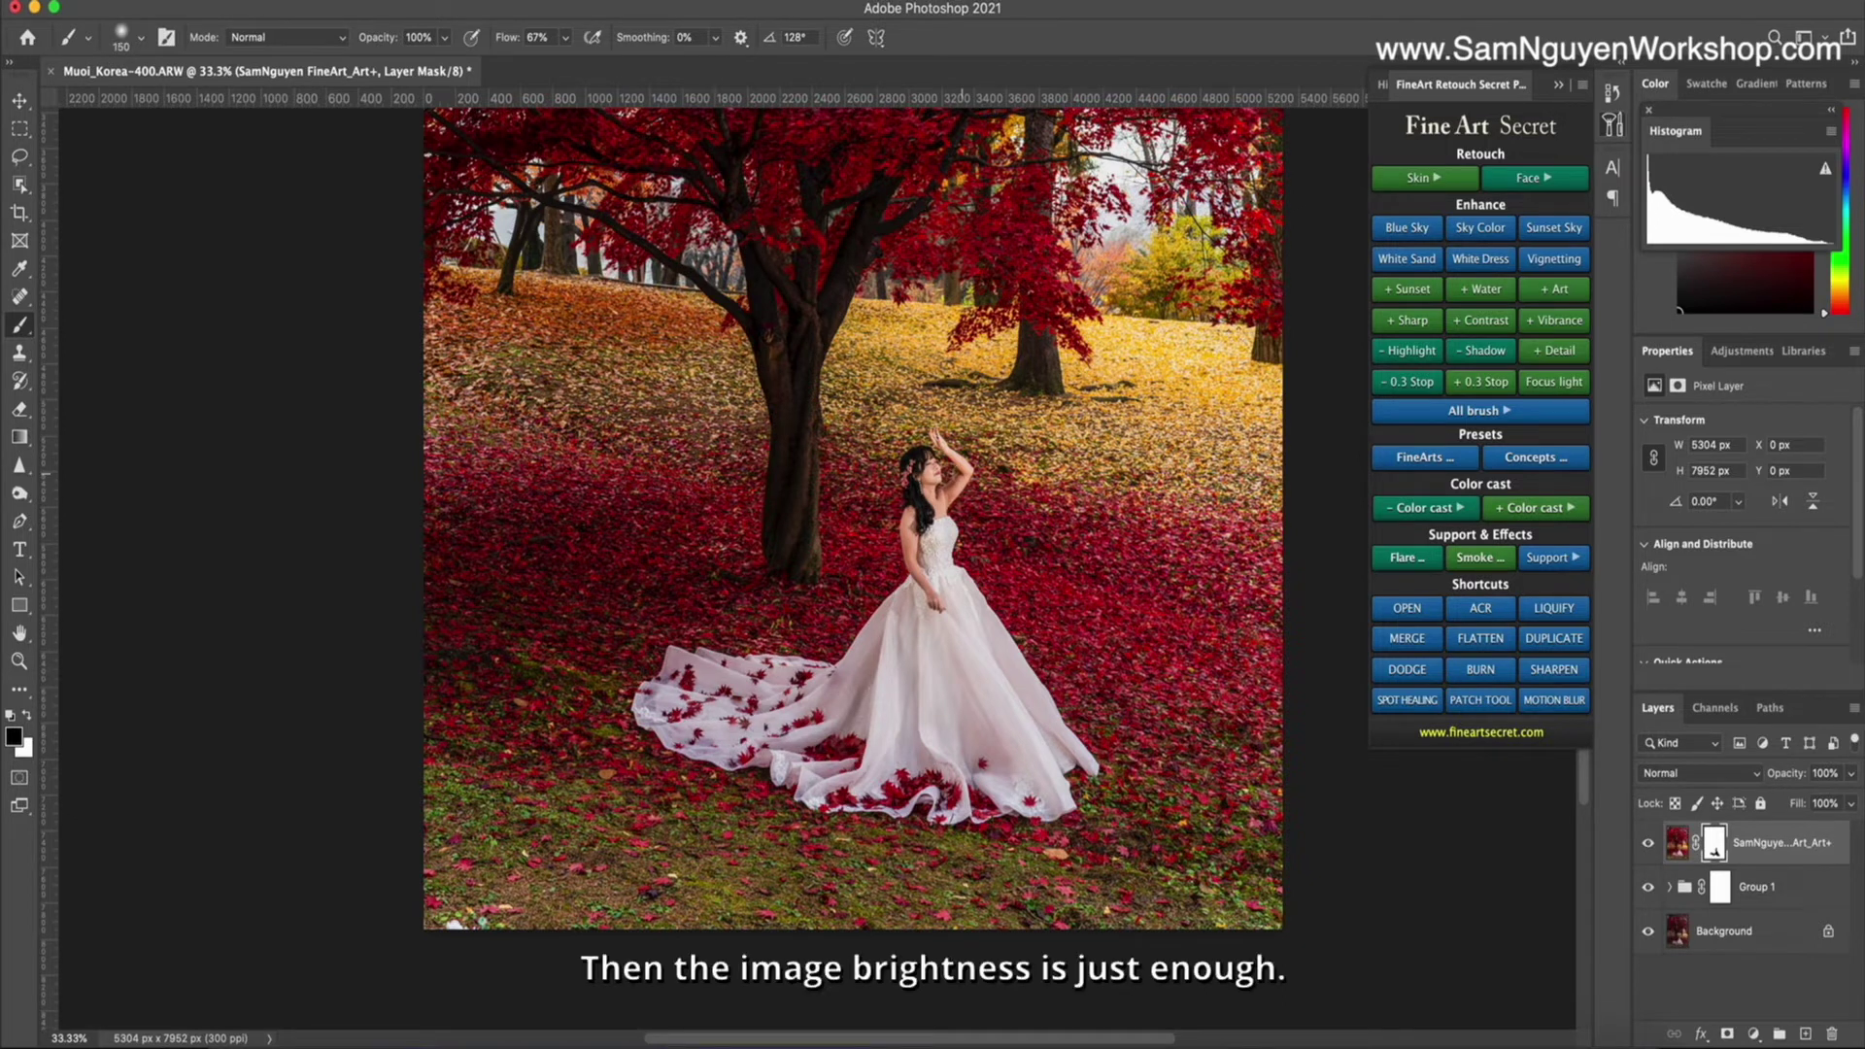
key("super+minus")
key("super+minus")
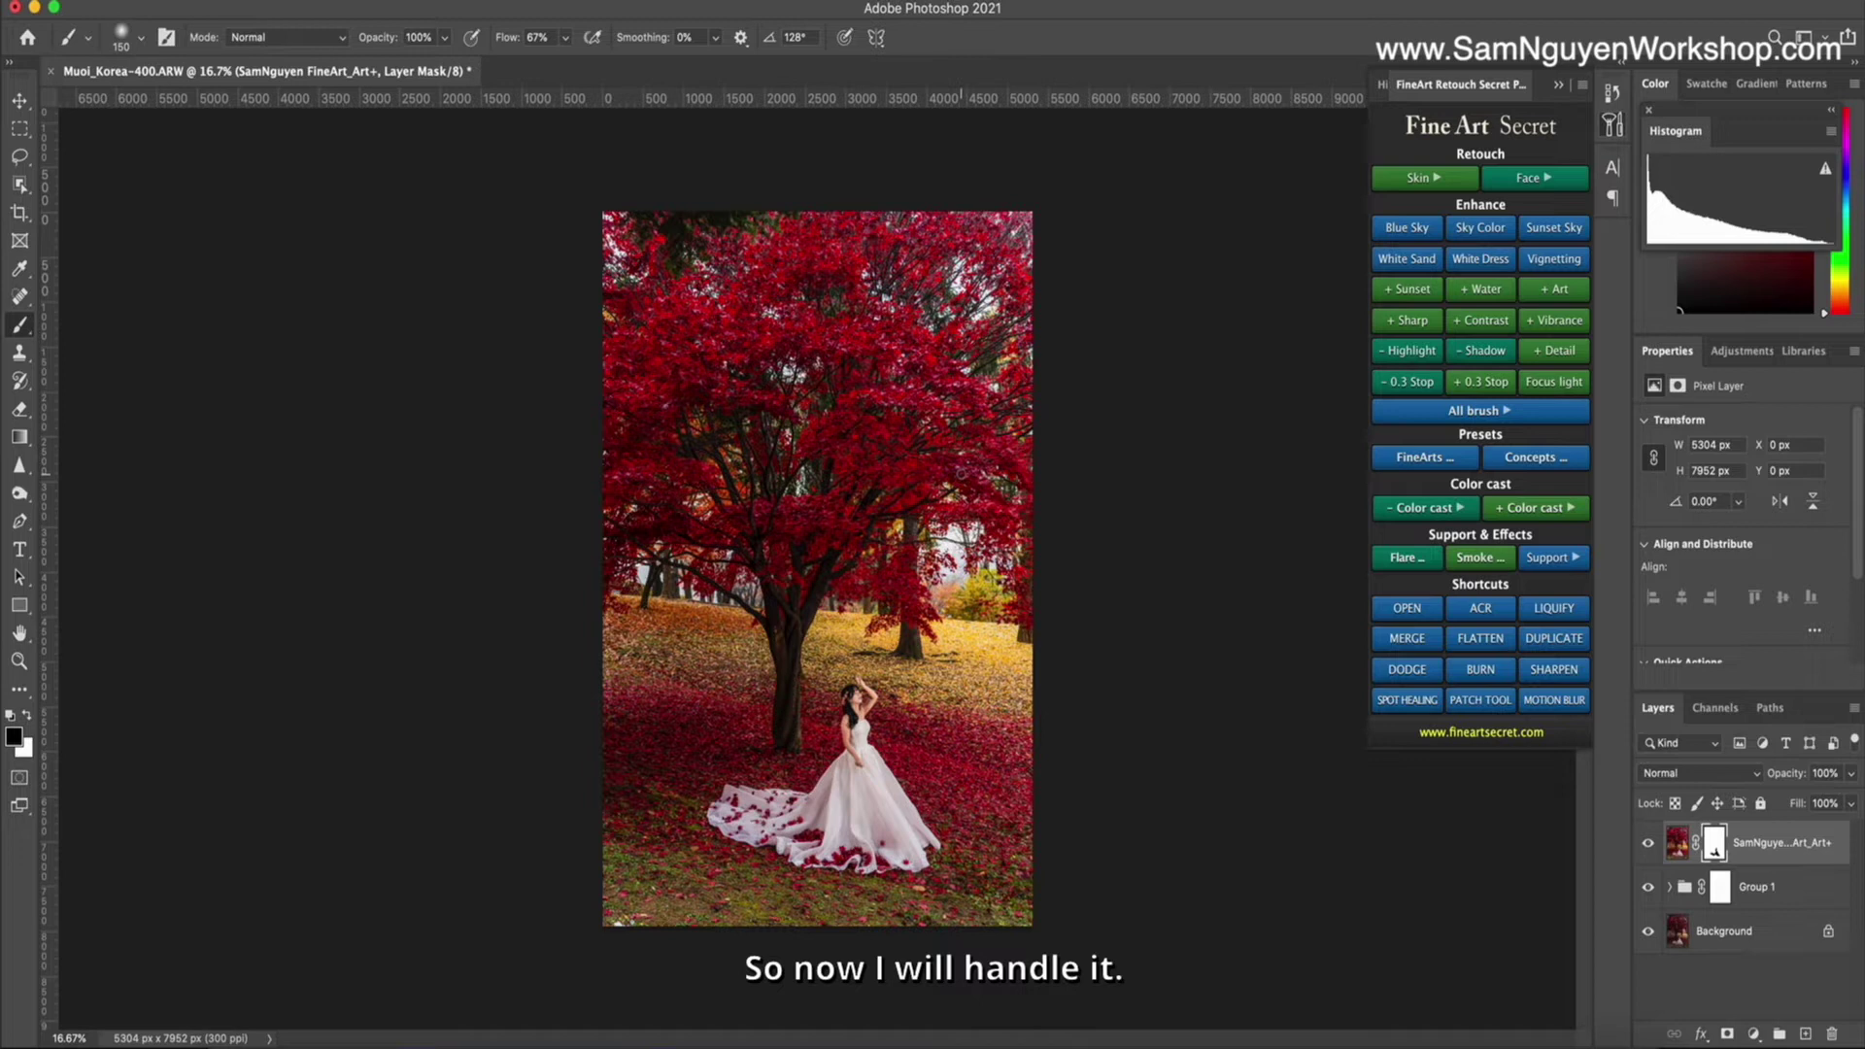
Group the Art+ layer with Group 1 as Group 2 and merge it into one layer.
left_click(1784, 895, "shift")
key("super+g")
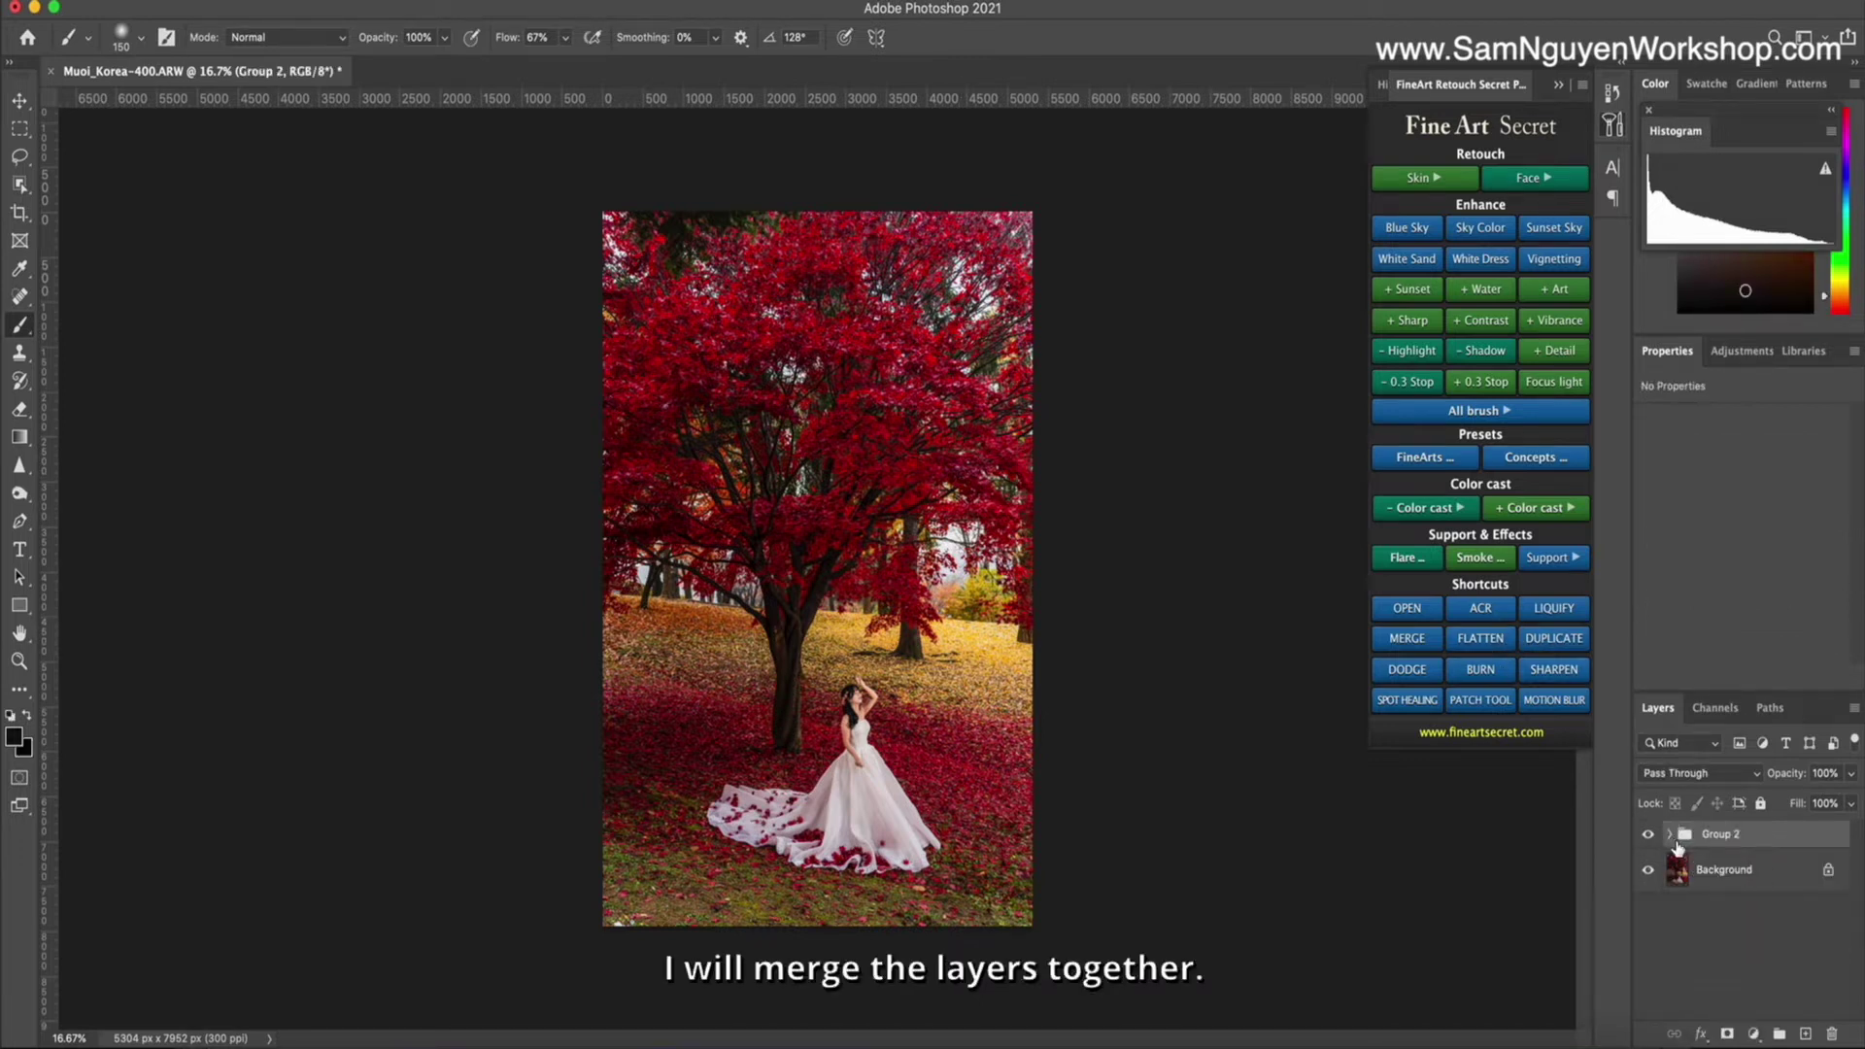
key("super+e")
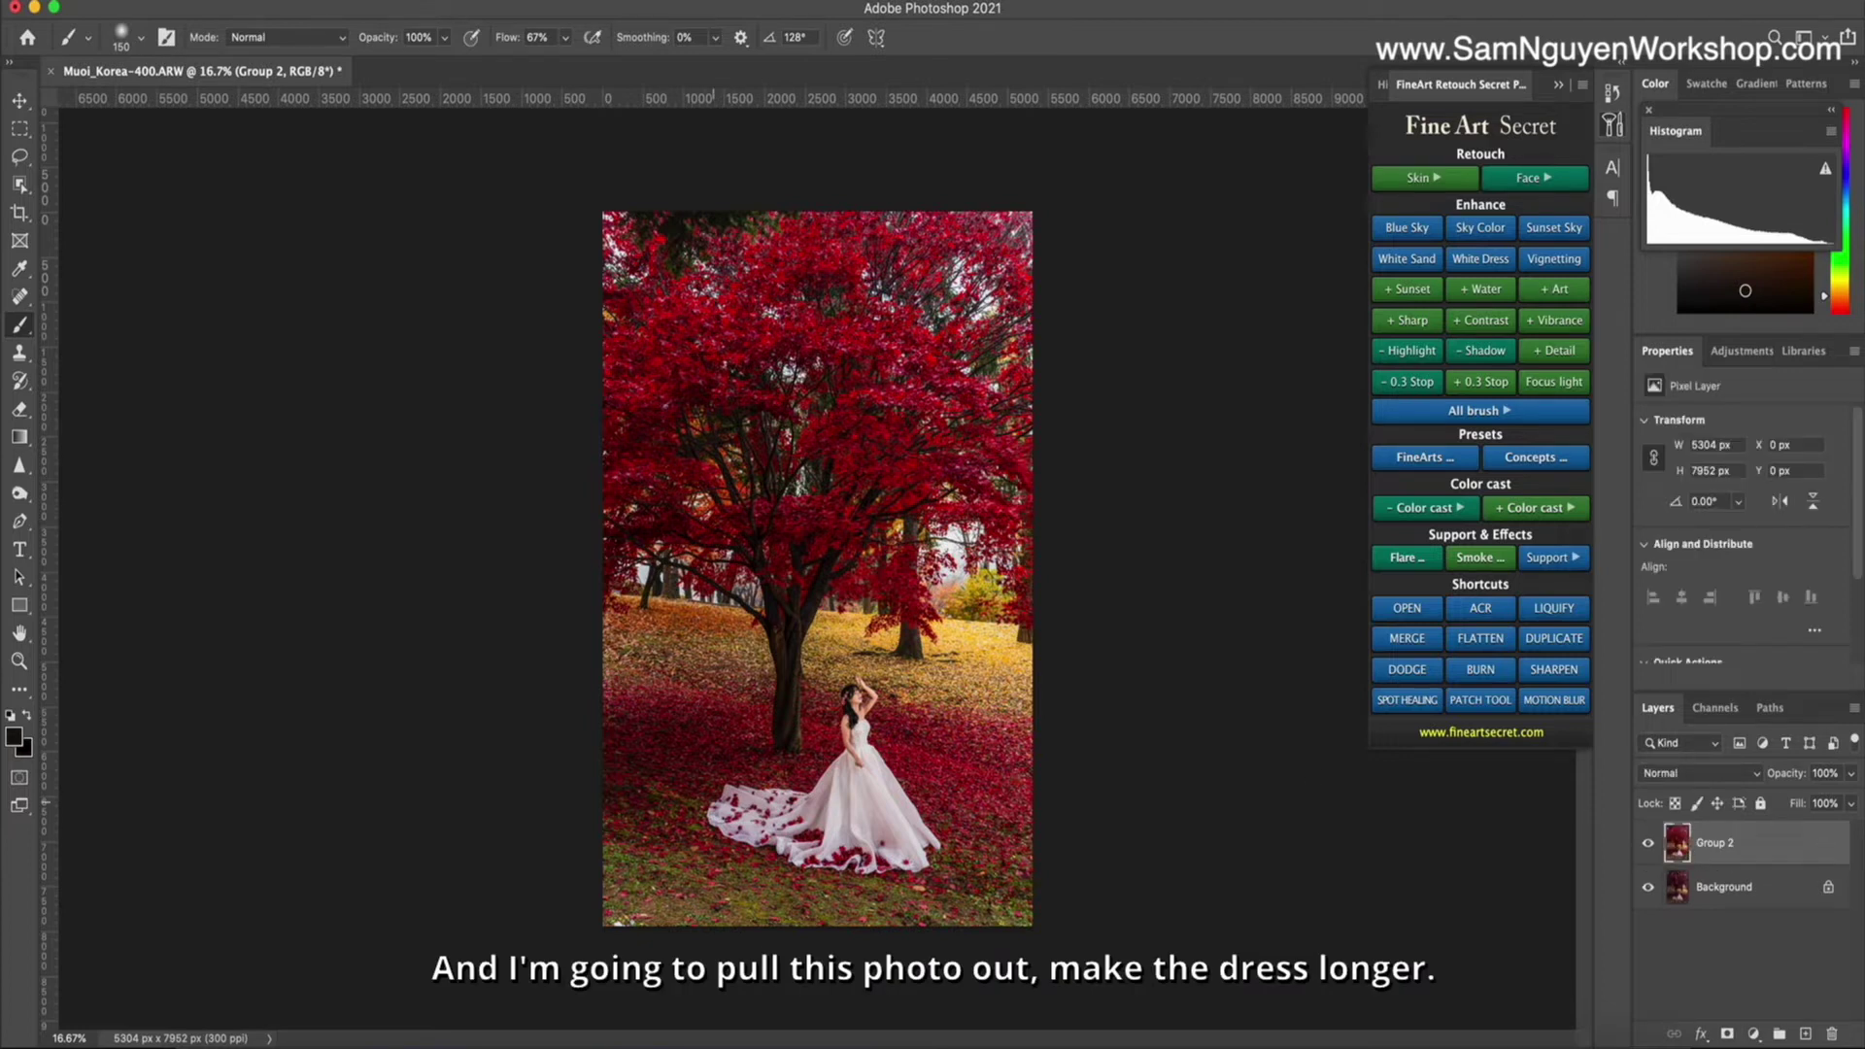
Stretch the bottom strip below the bride's waist downward to lengthen the dress.
key("m")
left_click_drag(1079, 912, 424, 773)
key("super+t")
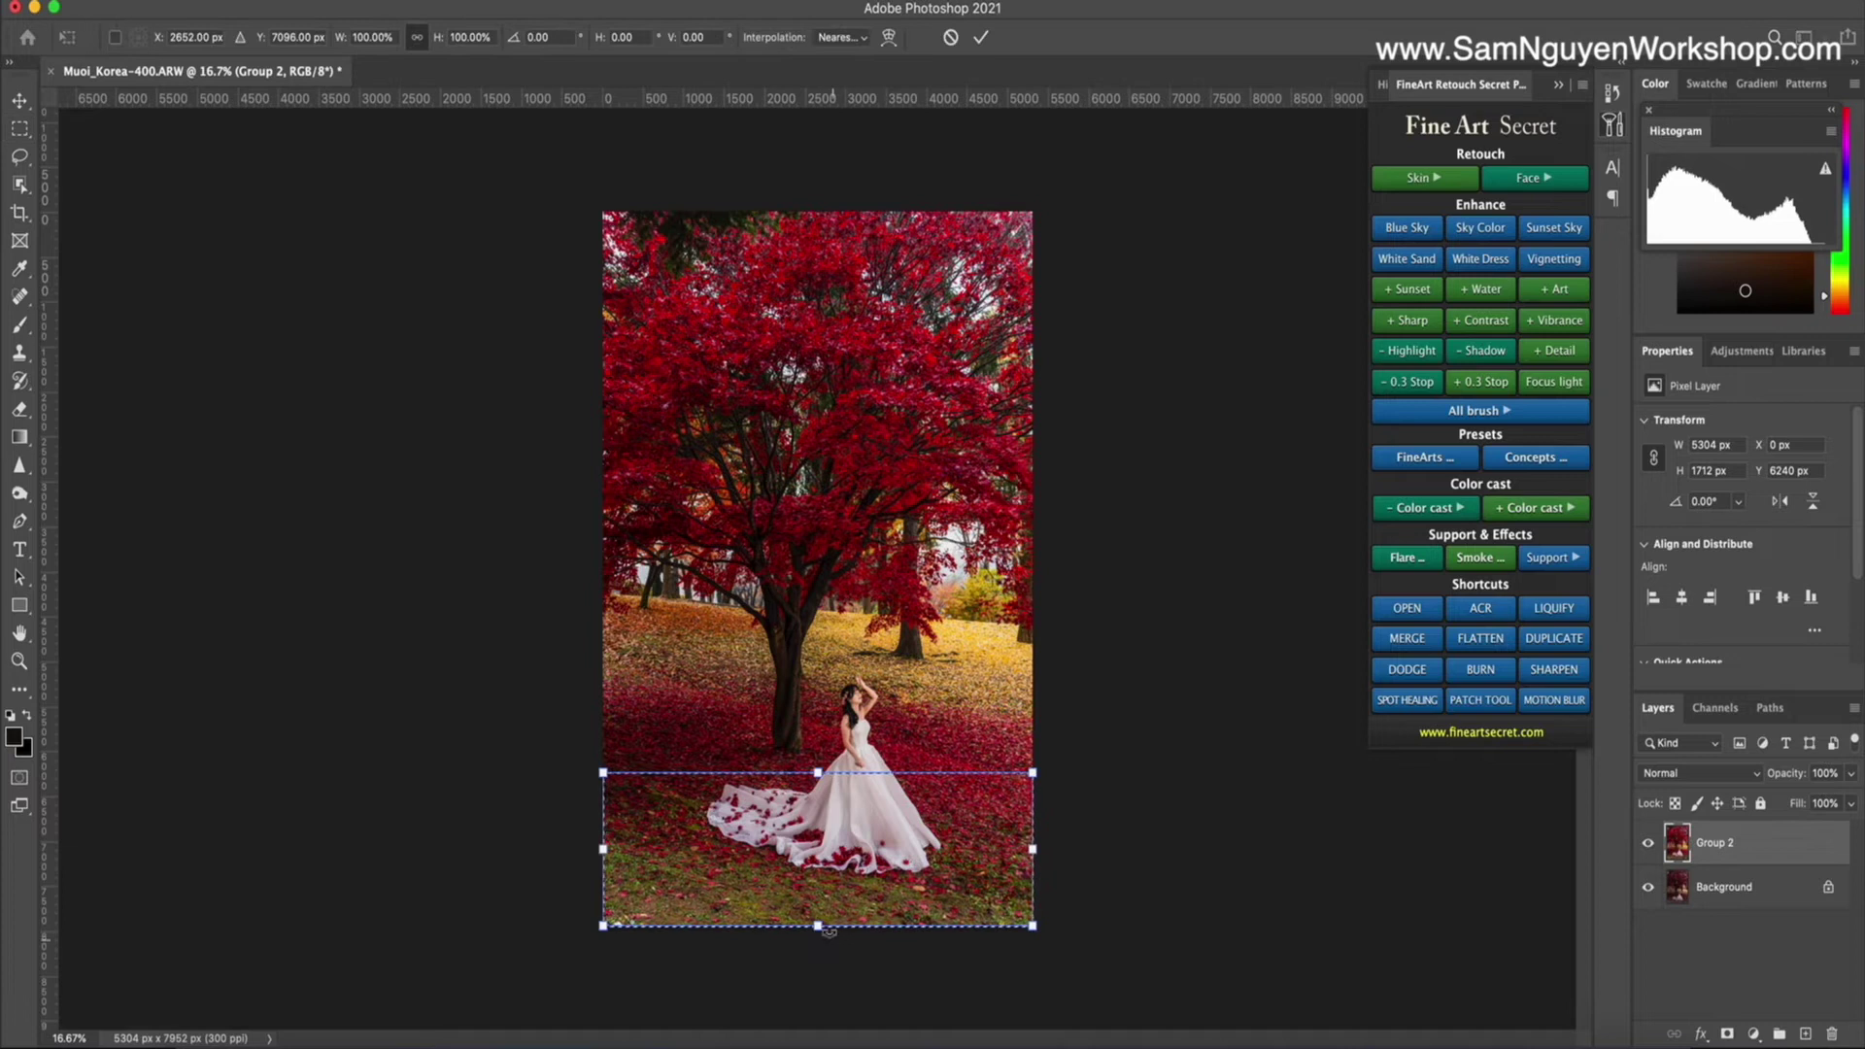
left_click_drag(818, 926, 818, 978)
key("Return")
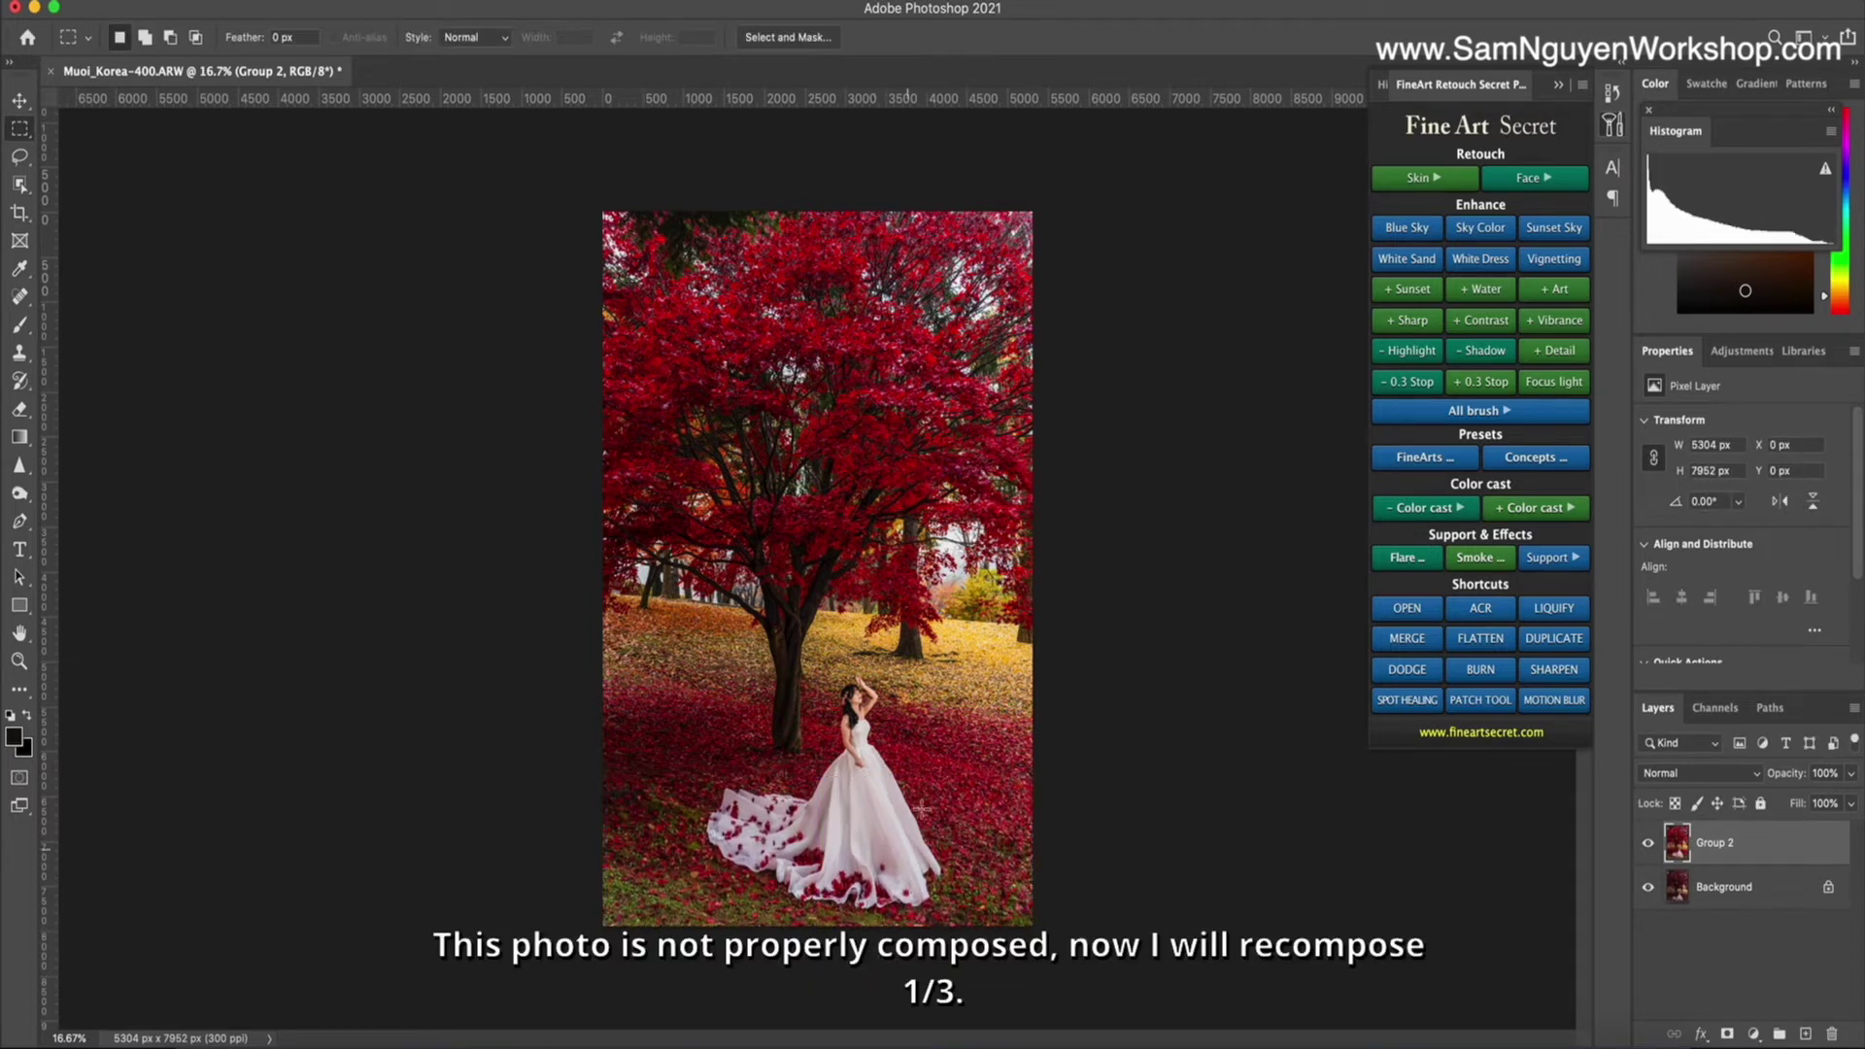
Crop to a 2:3 frame of 4732 × 7098 px with the bride on a third, then duplicate the layer.
key("c")
left_click(1033, 211)
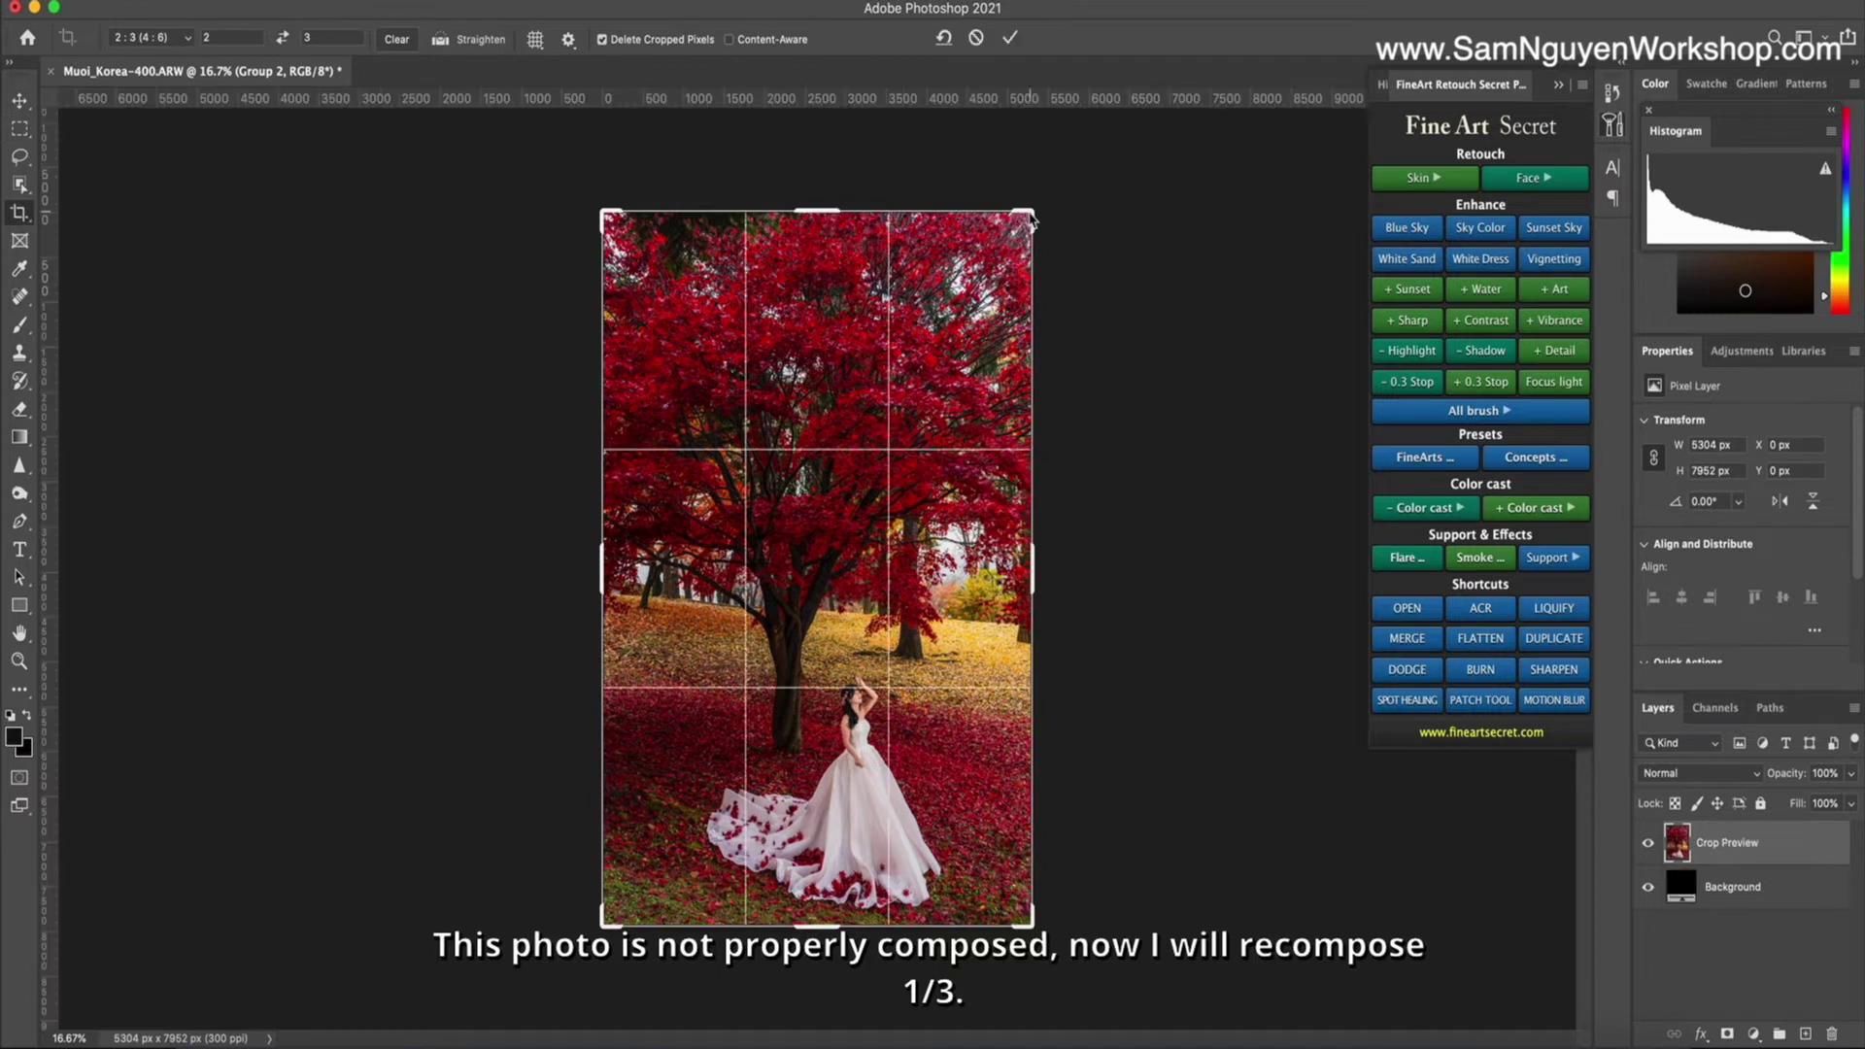
left_click_drag(1032, 206, 1006, 244)
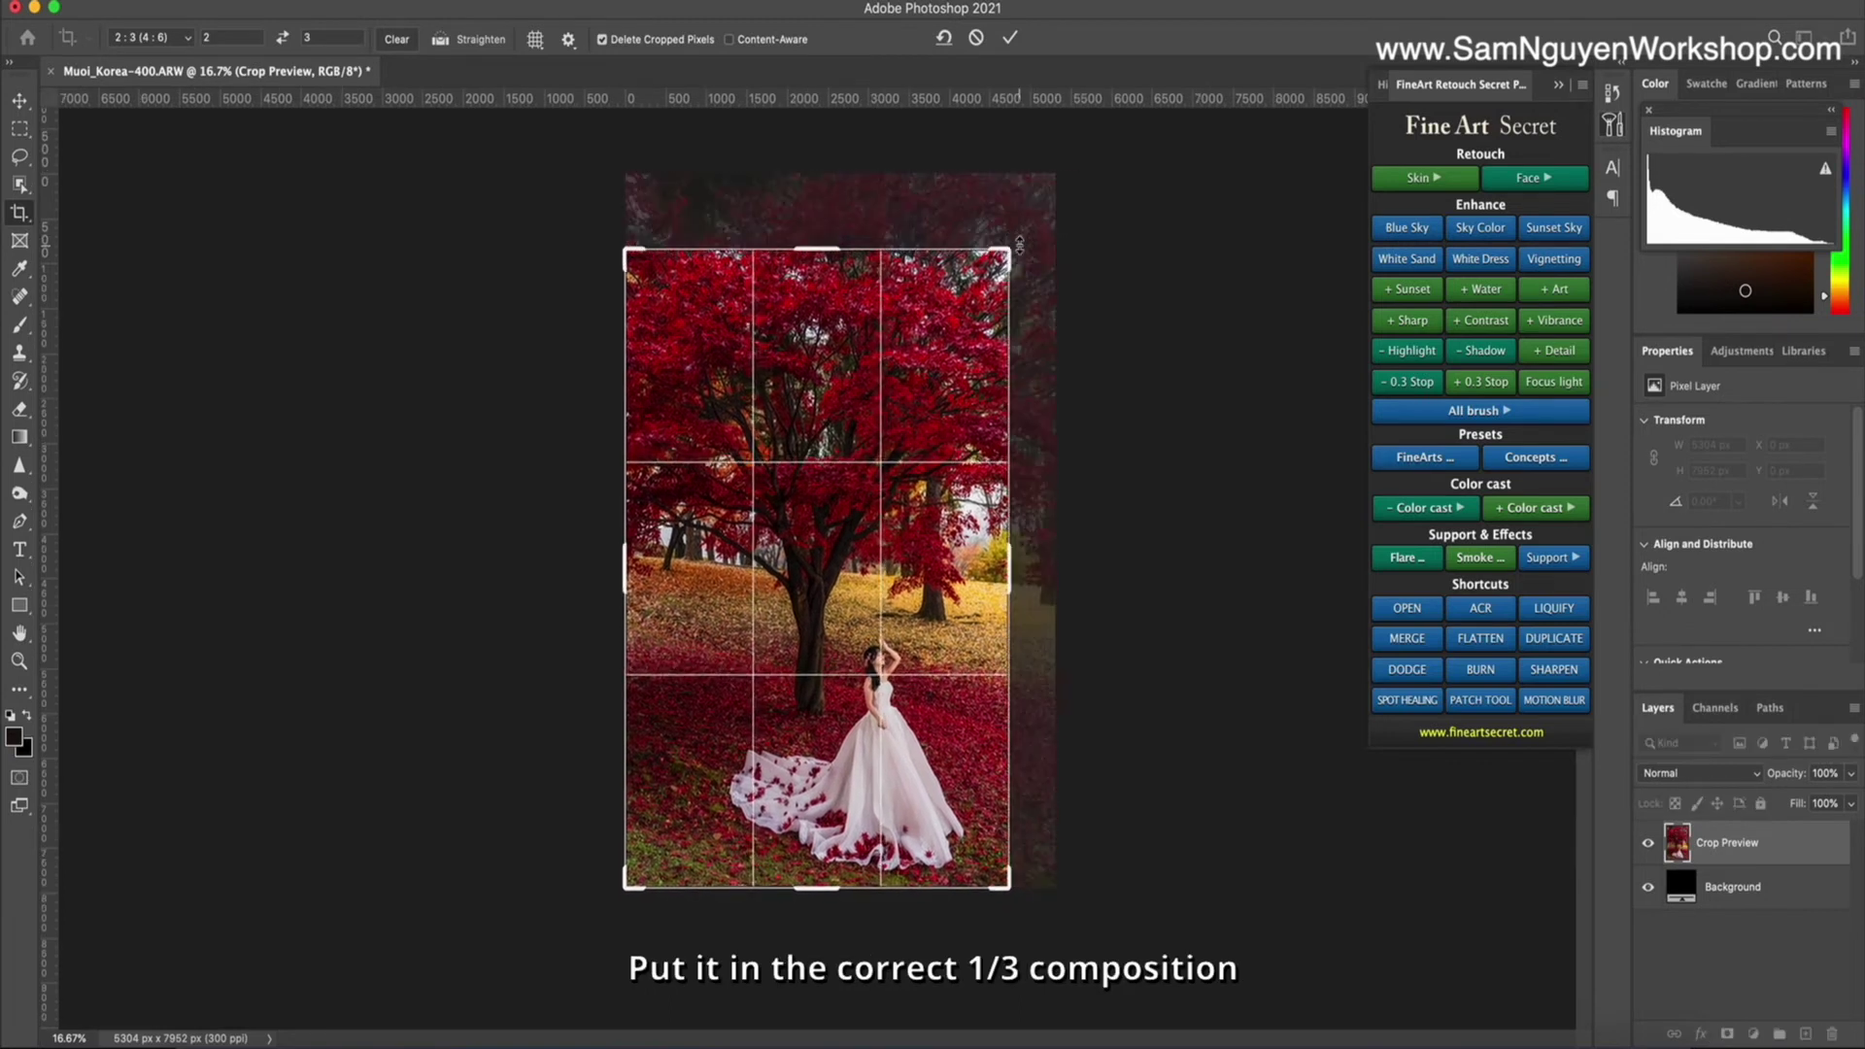
key("Return")
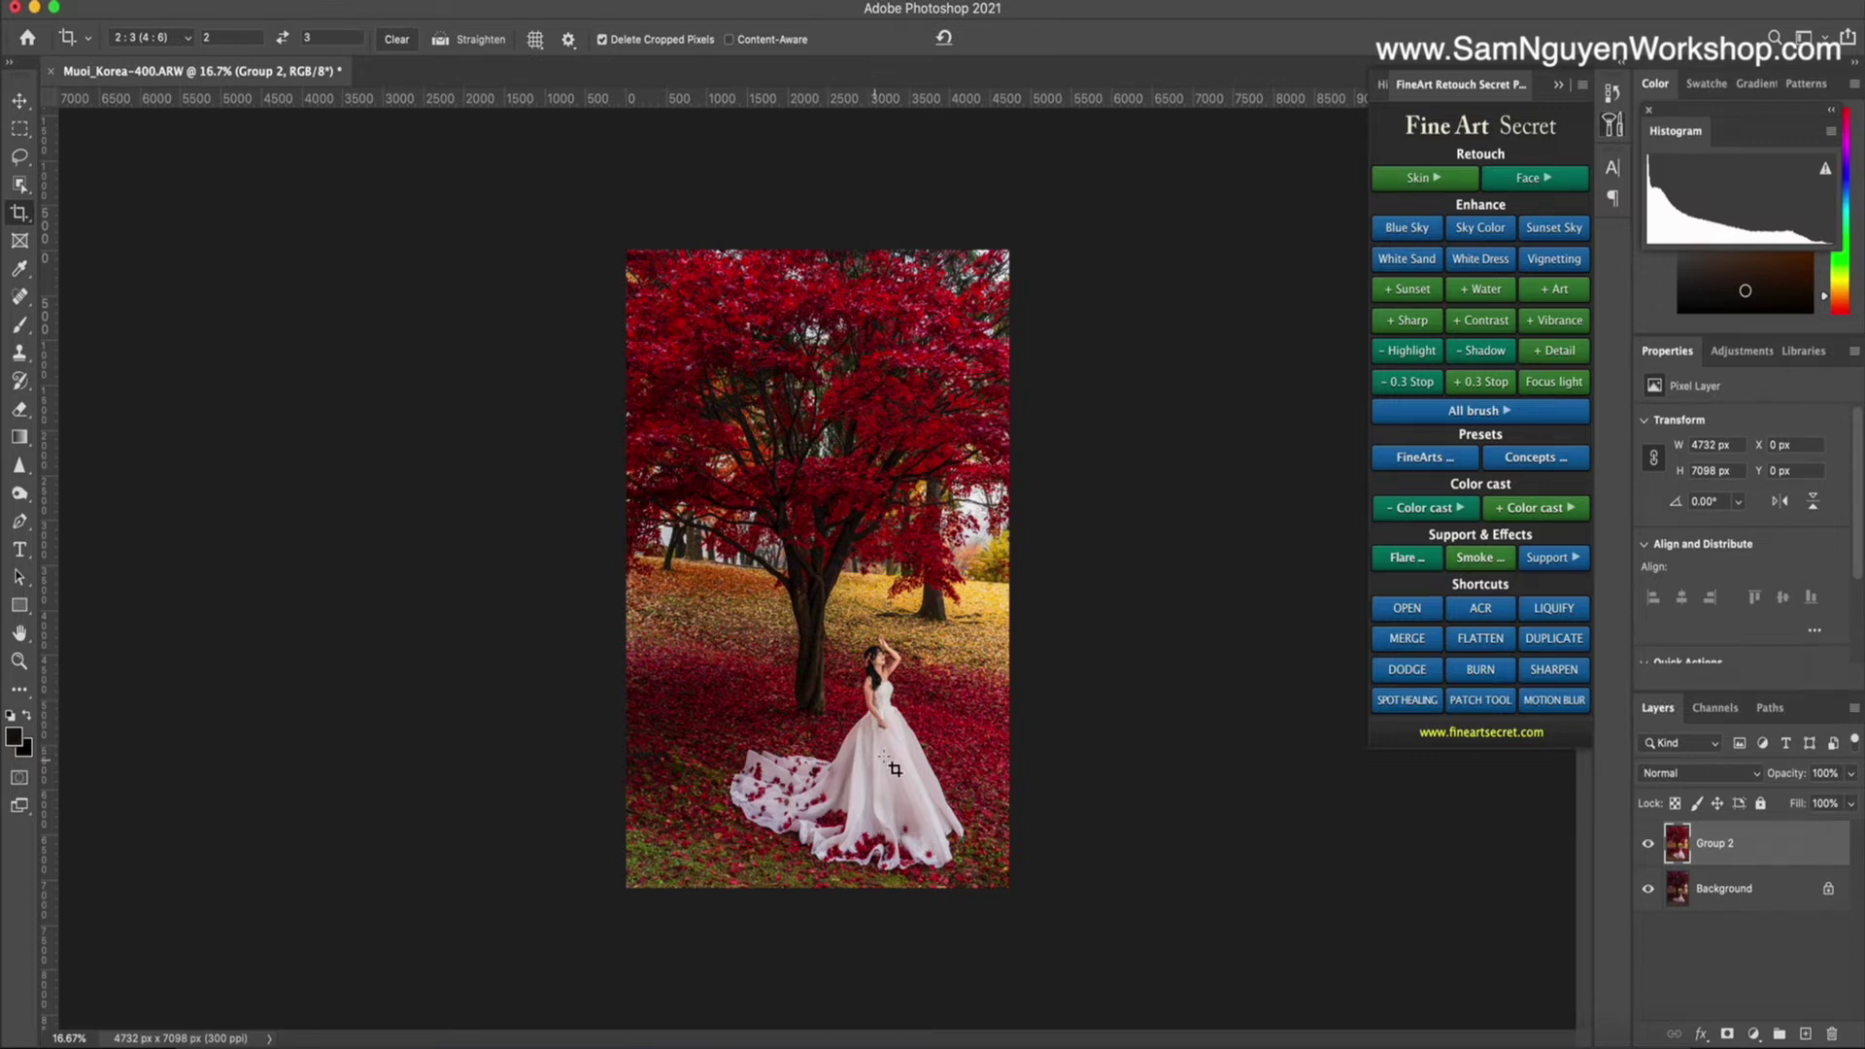
key("super+j")
Use Liquify Forward Warp, brush sizes 400–1500, to push the dress into a gentle curve.
left_click(1557, 606)
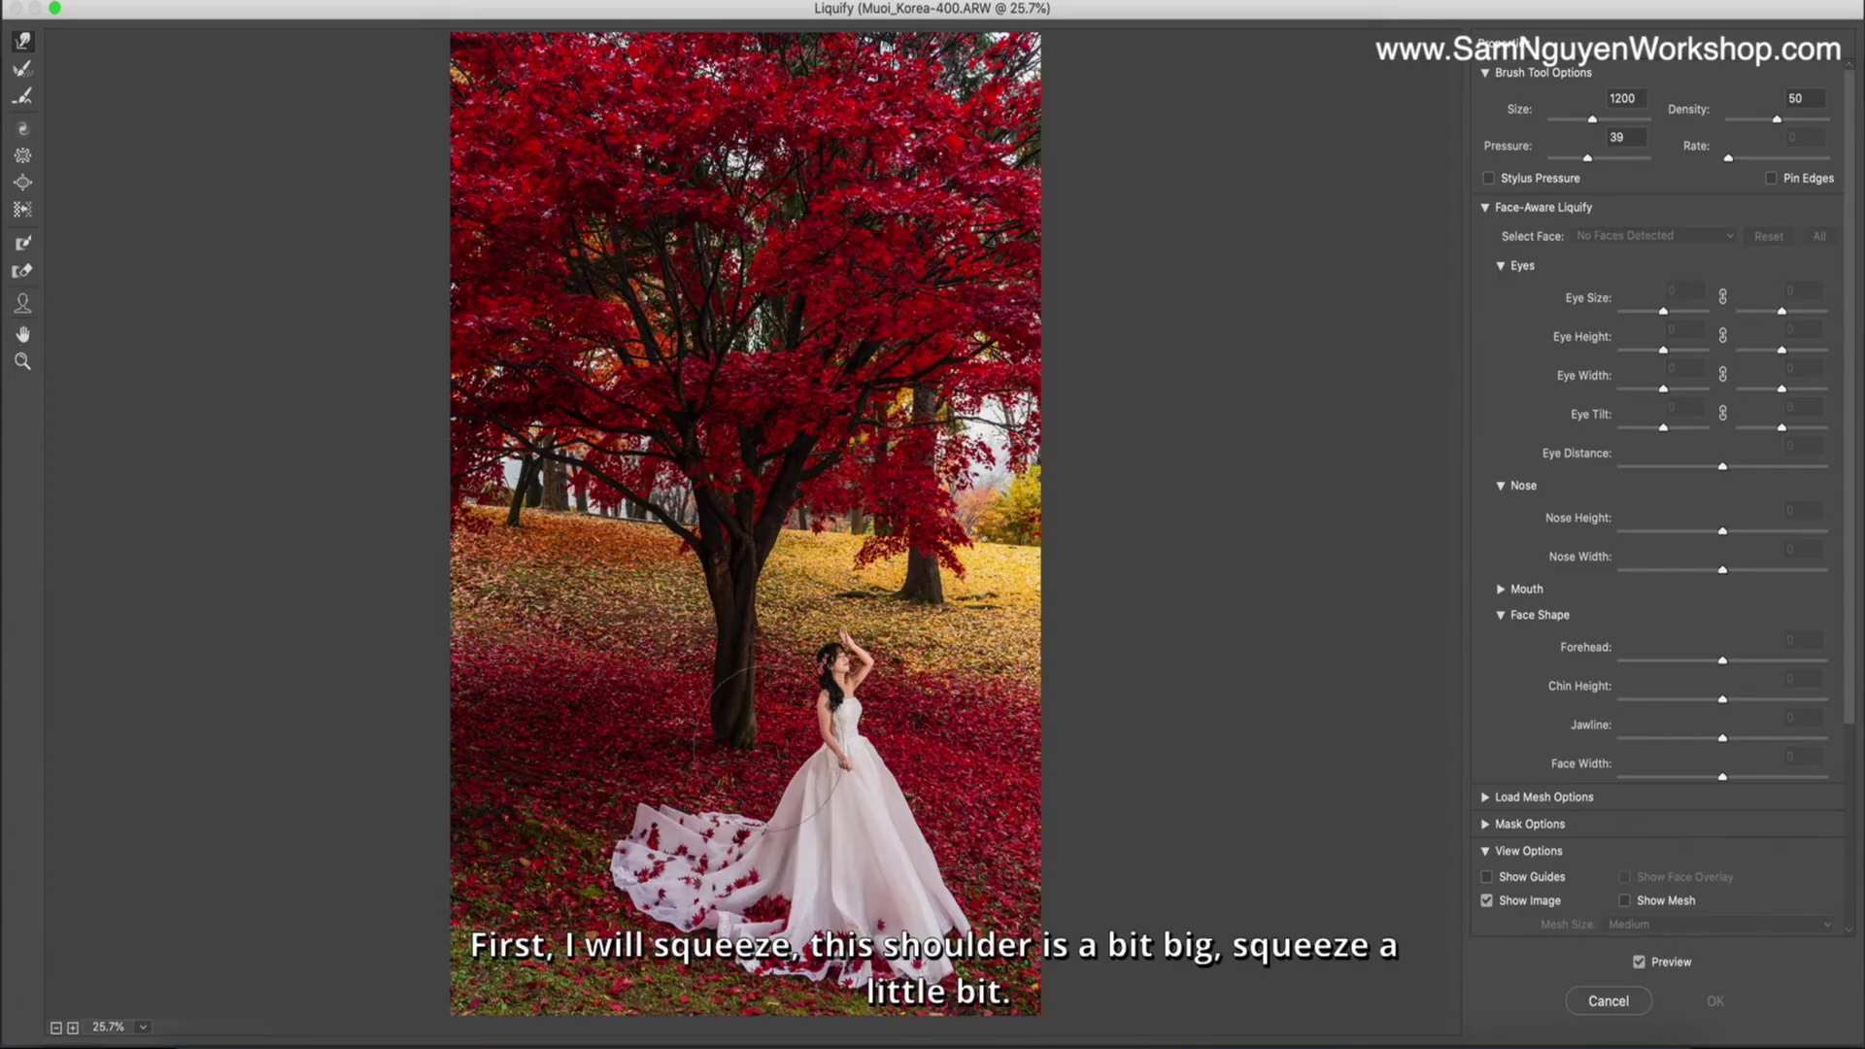
key("bracketleft")
key("bracketleft")
key("bracketleft")
key("bracketleft")
key("bracketleft")
key("bracketleft")
left_click_drag(797, 717, 813, 711)
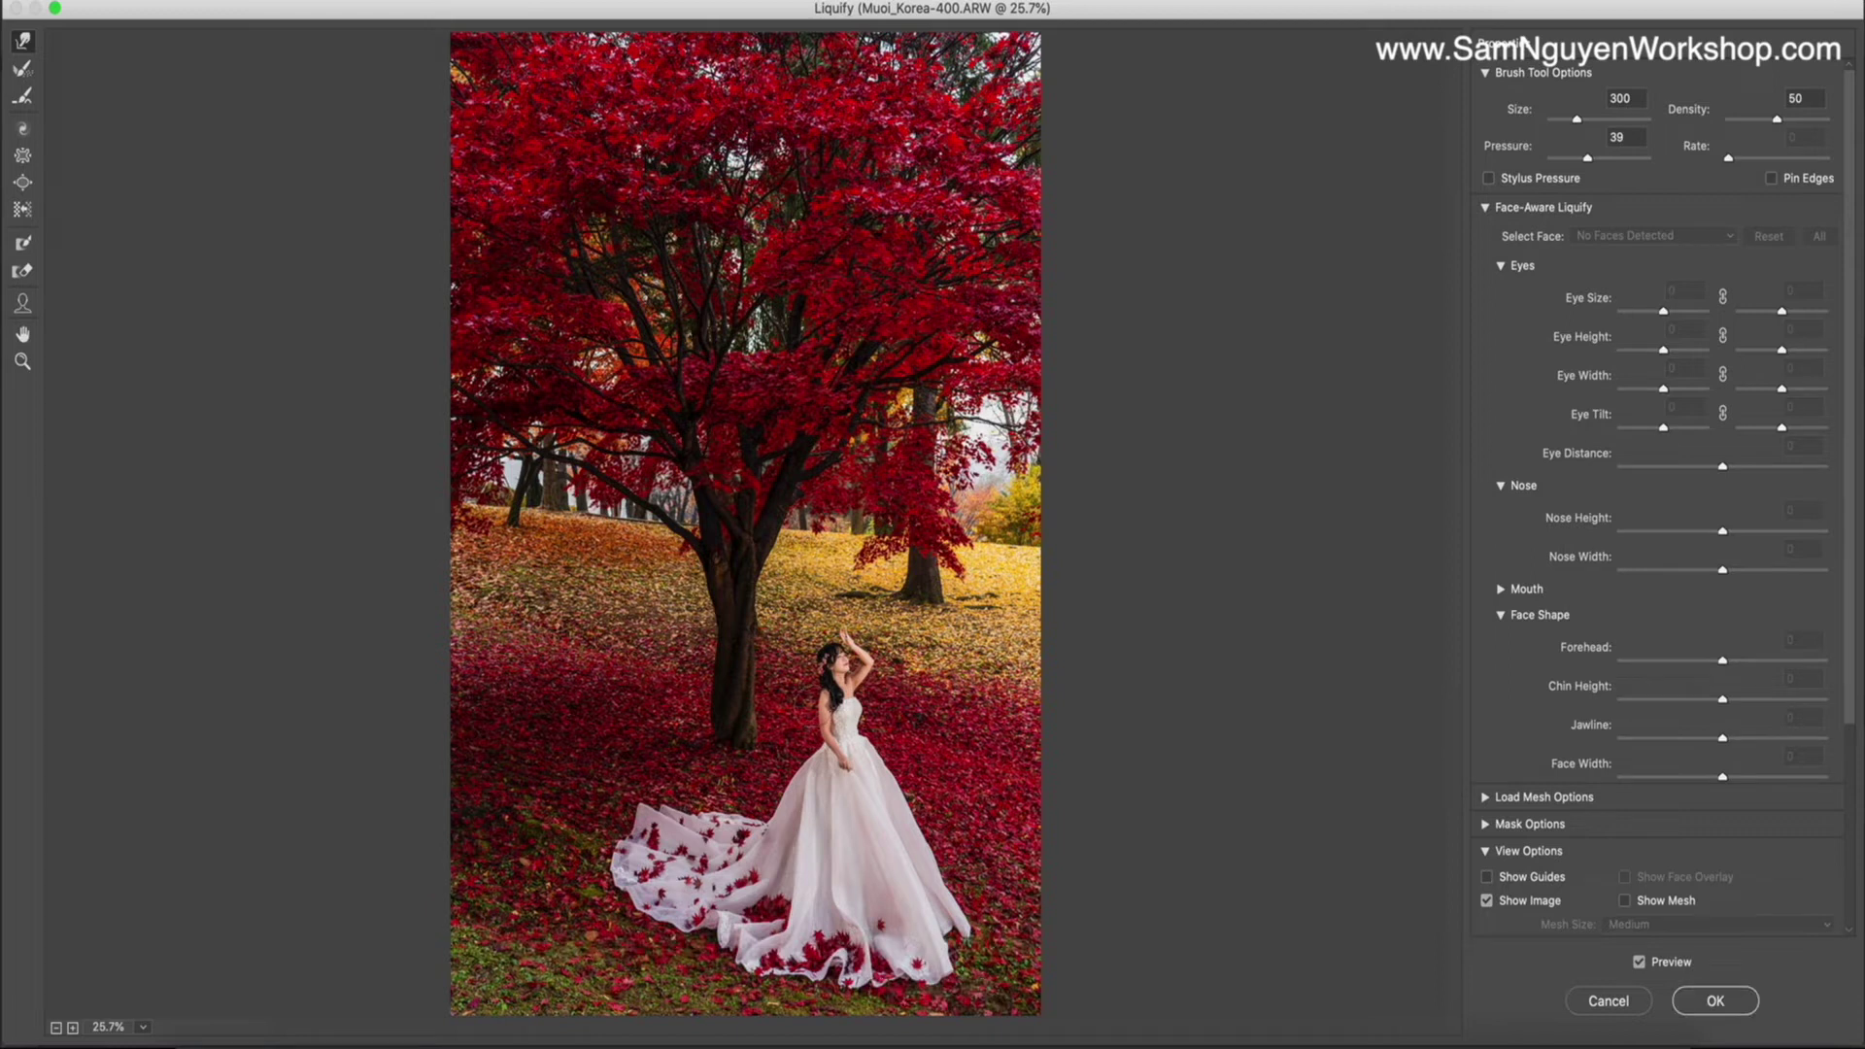
key("bracketright")
key("bracketright")
key("bracketright")
key("bracketright")
key("bracketright")
key("bracketright")
key("bracketright")
key("bracketright")
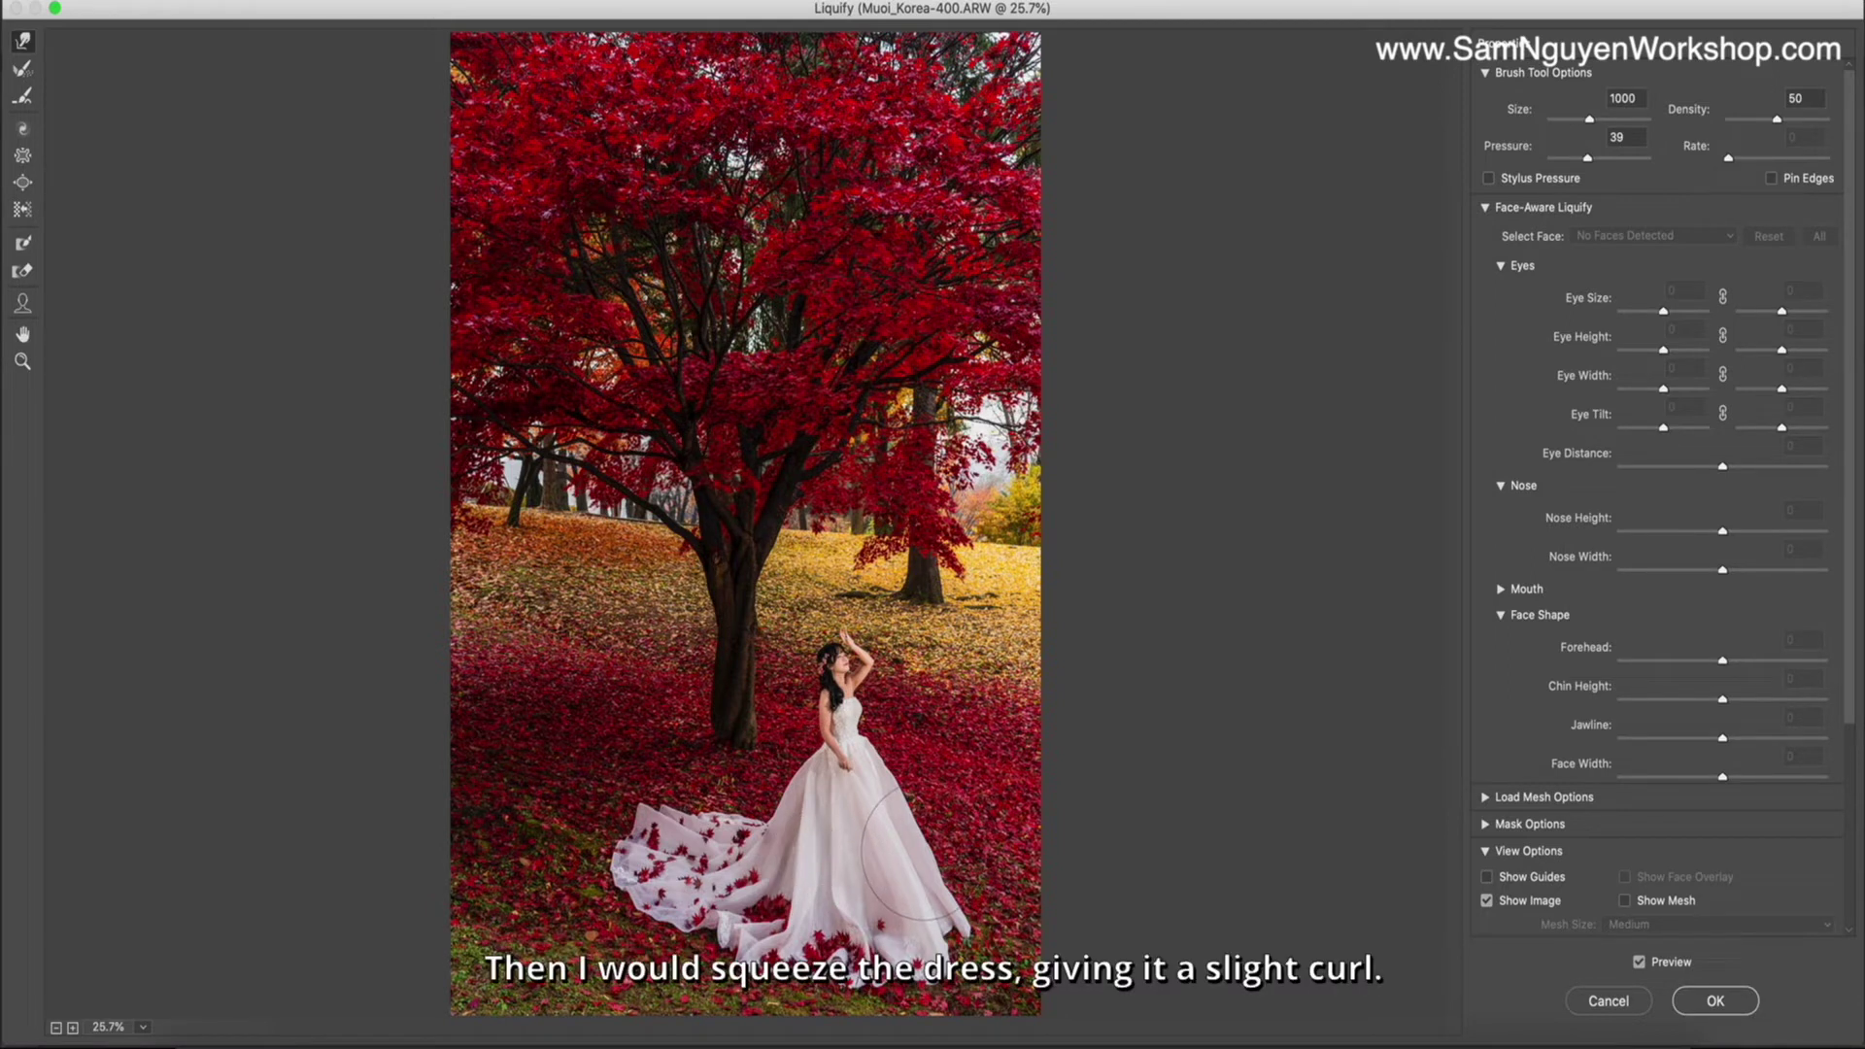
key("bracketright")
key("bracketright")
key("bracketright")
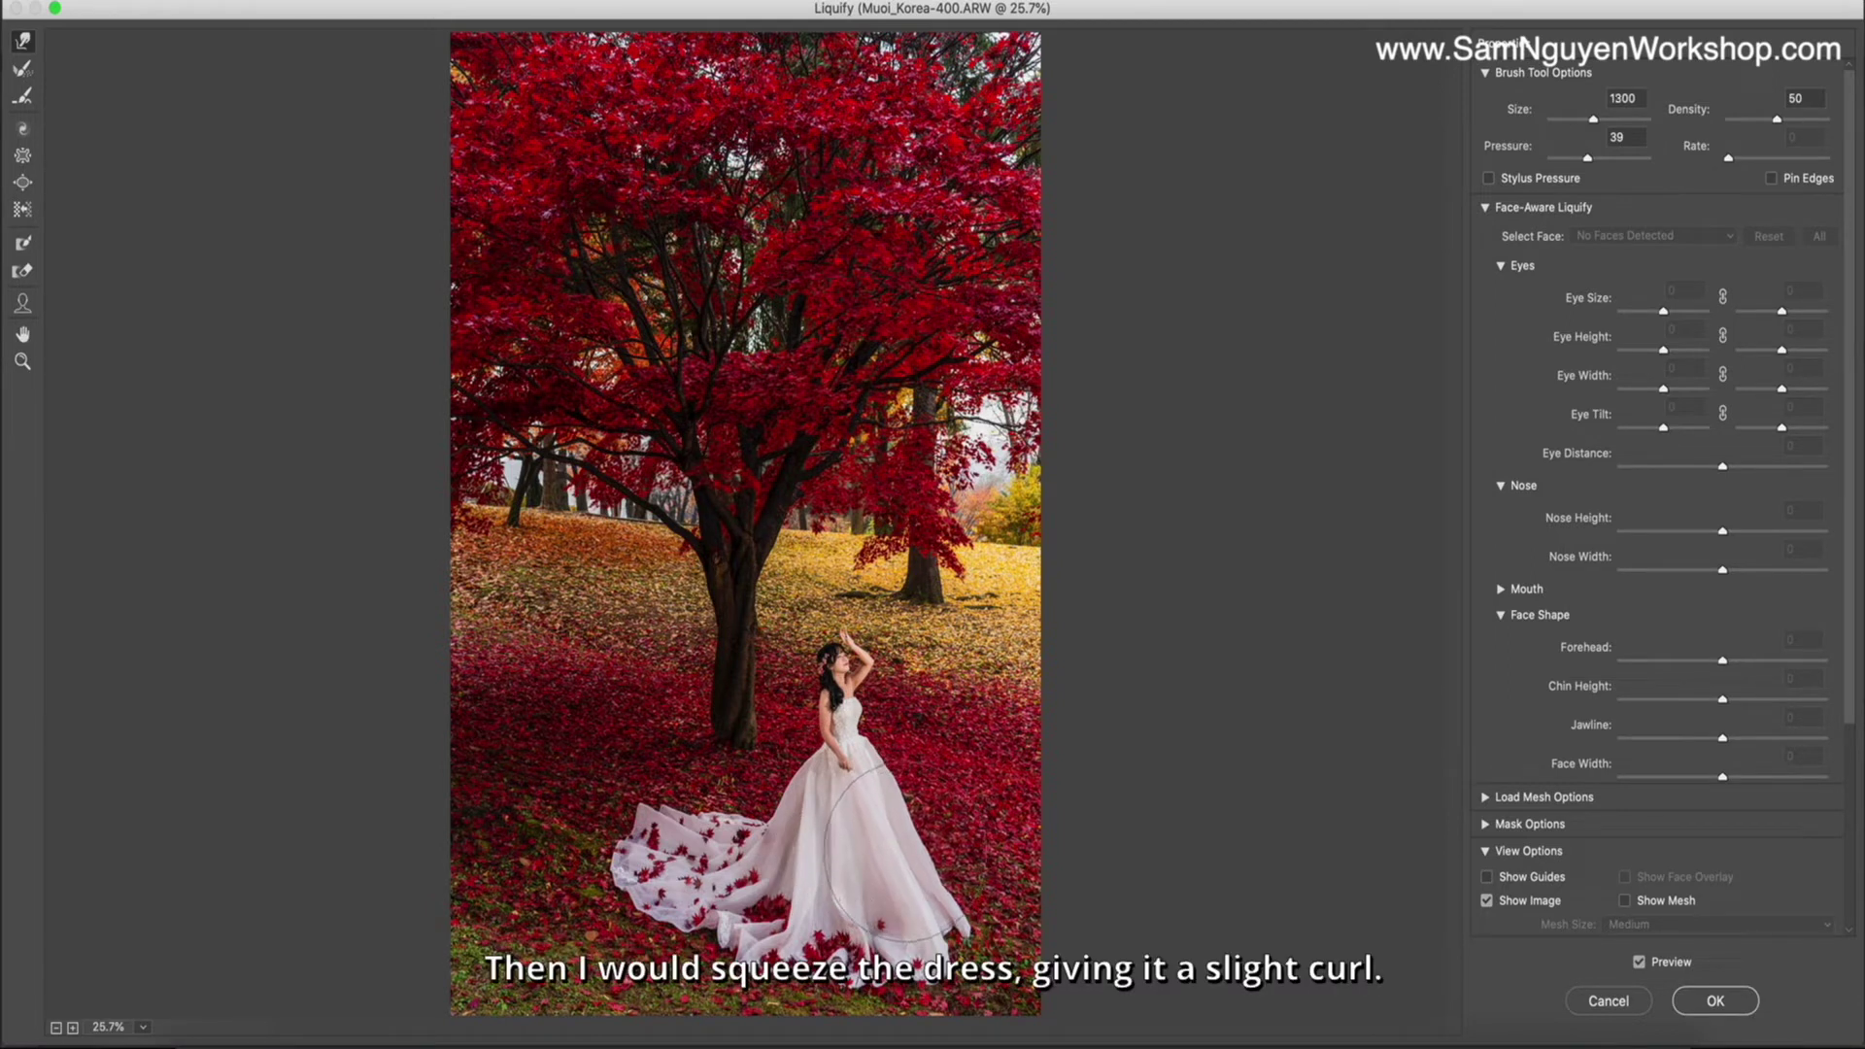
key("bracketleft")
key("bracketleft")
key("bracketleft")
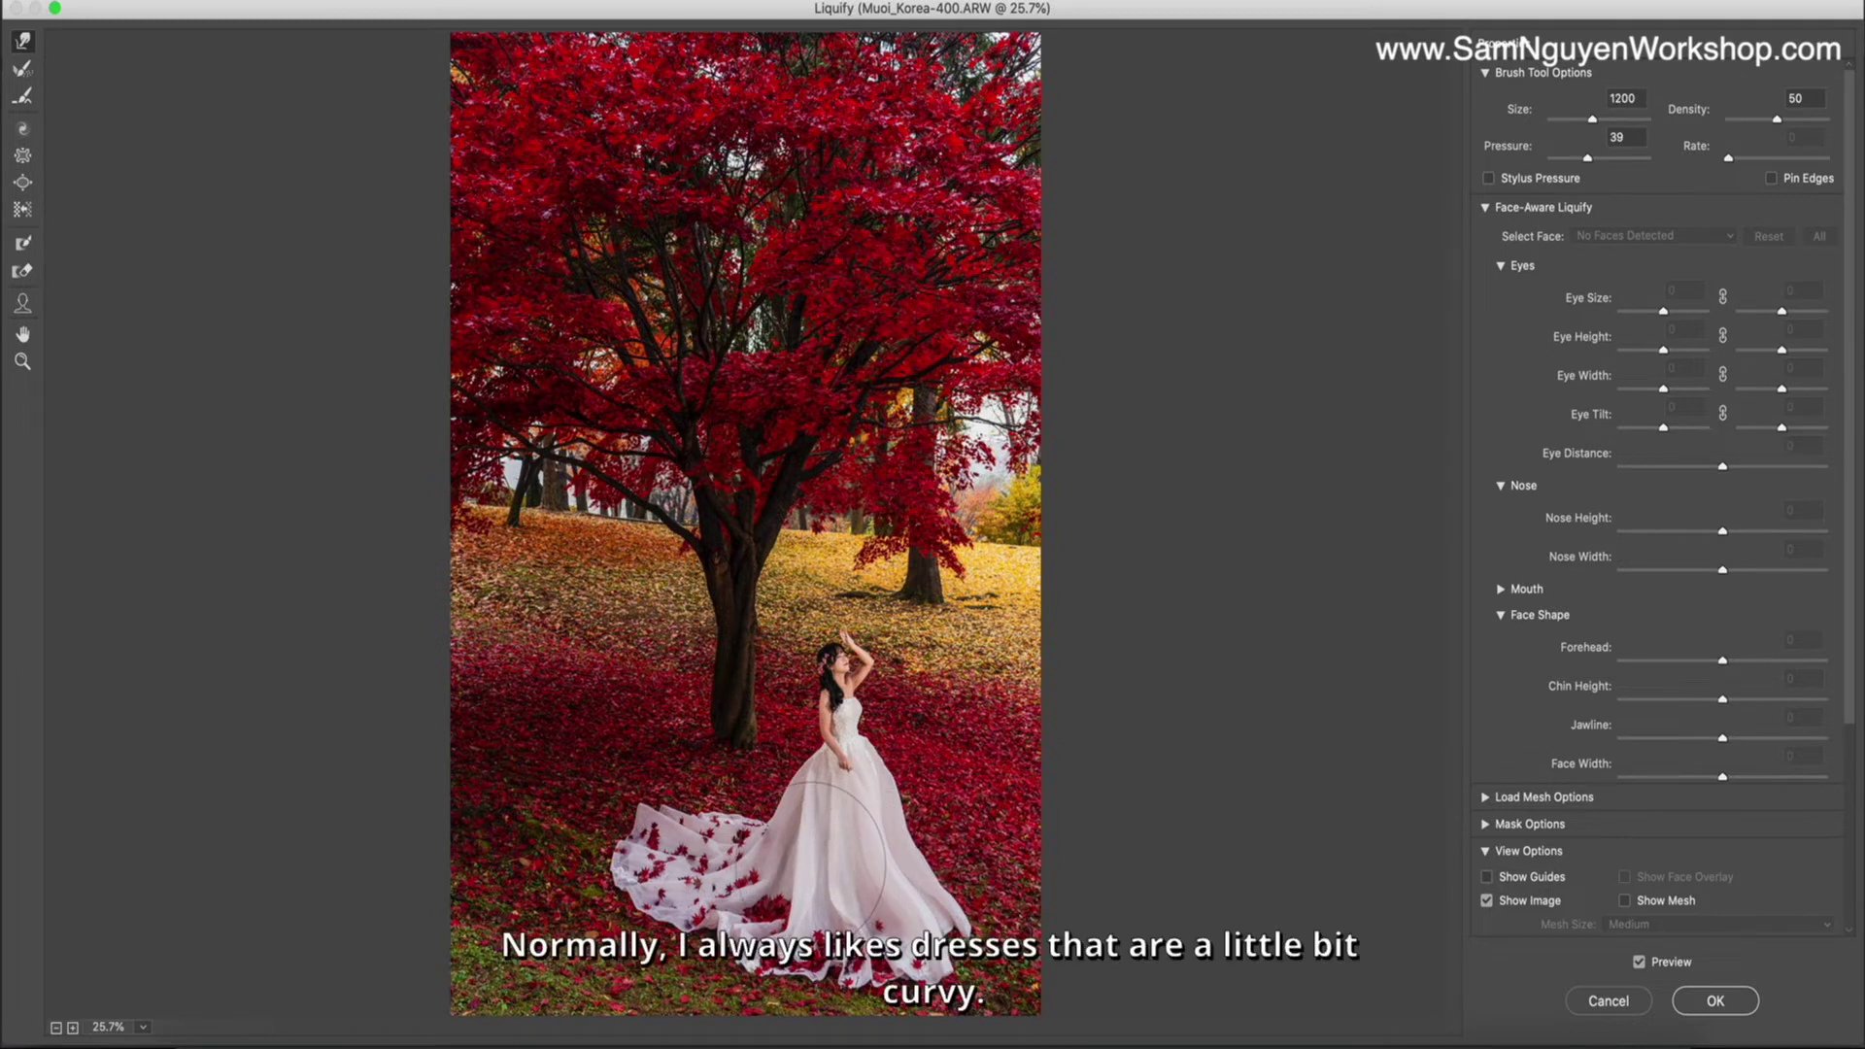
key("bracketright")
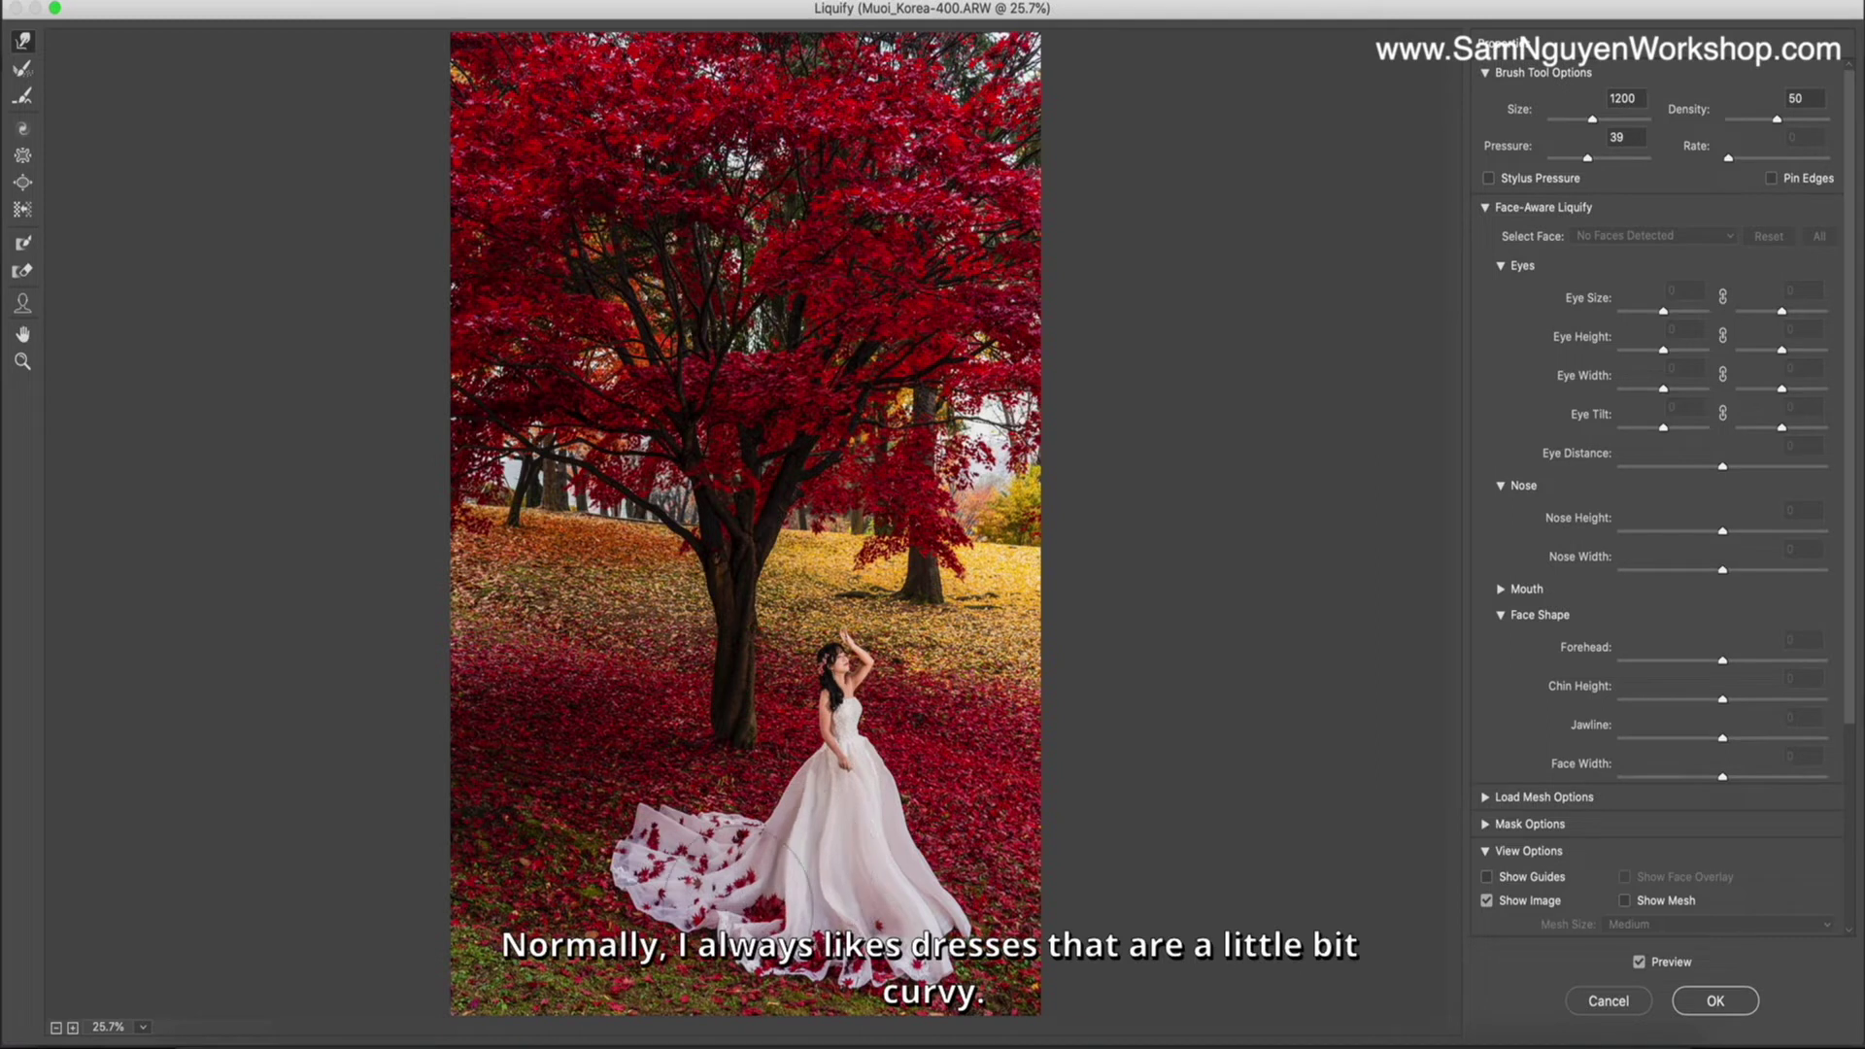
key("bracketleft")
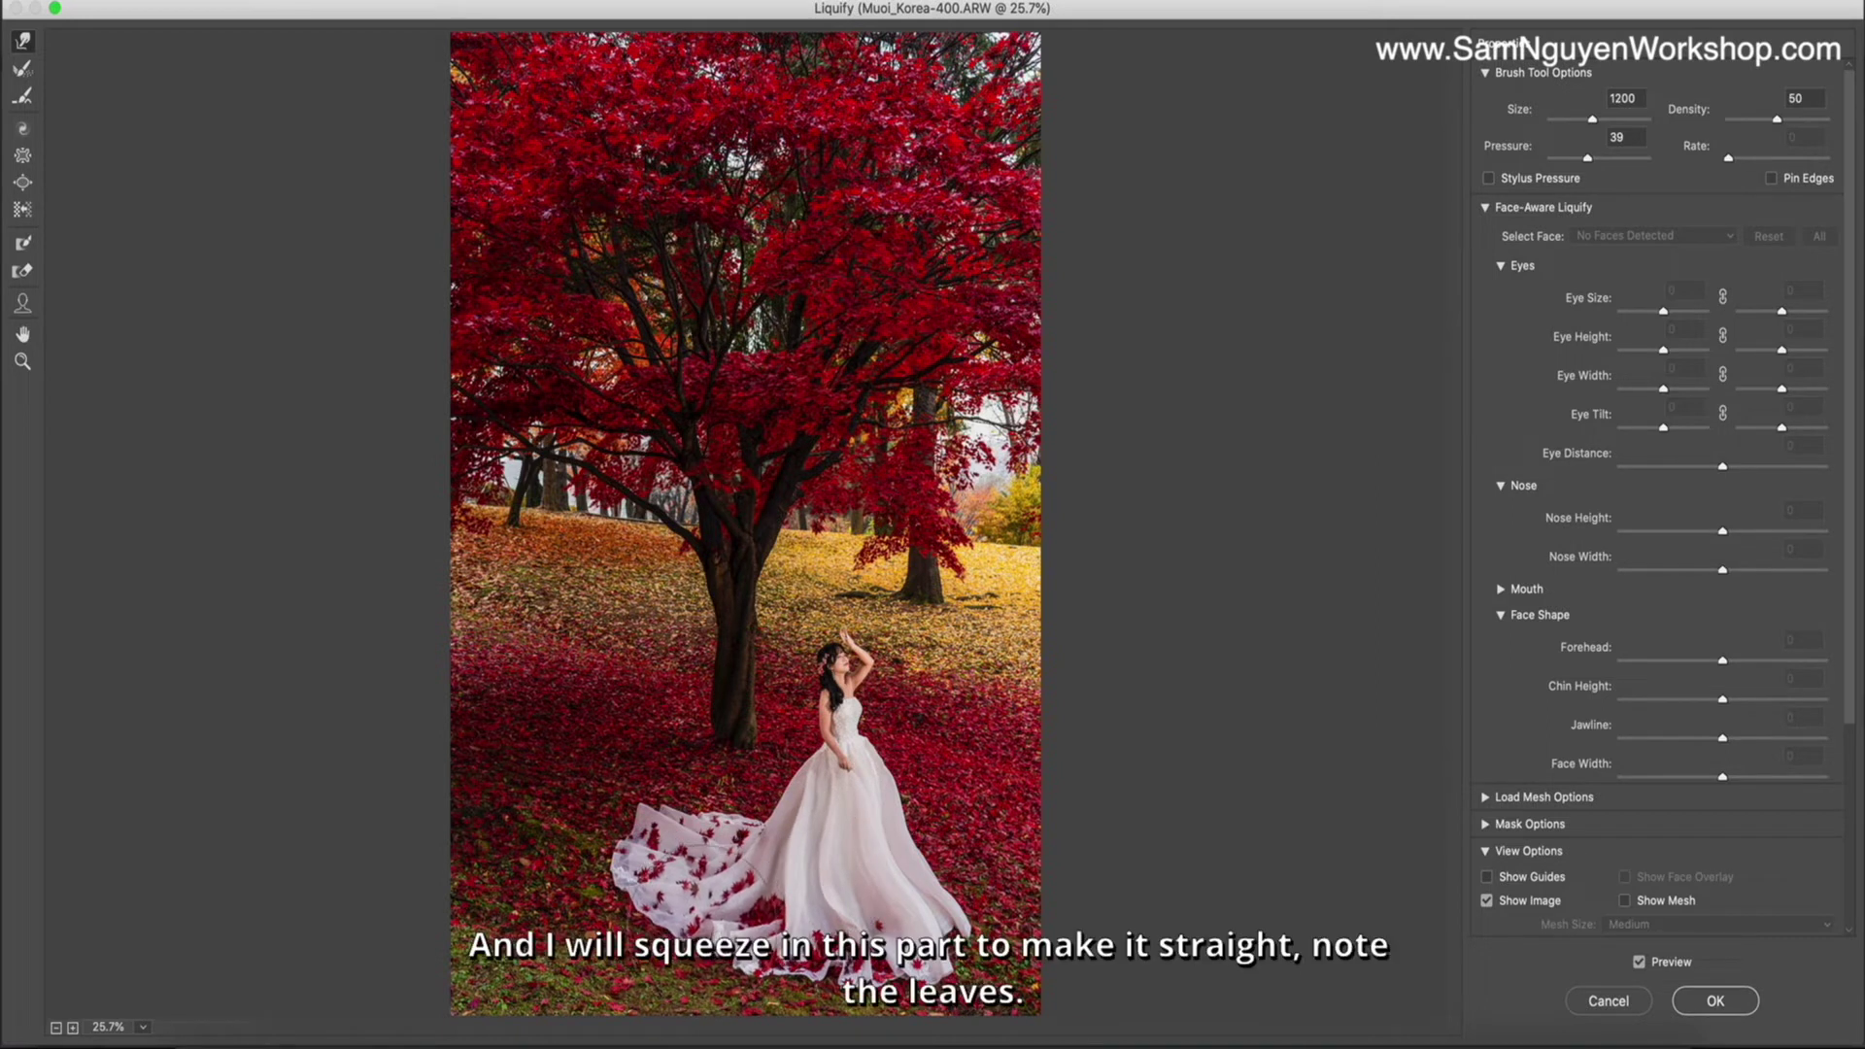
key("bracketleft")
key("bracketleft")
key("bracketleft")
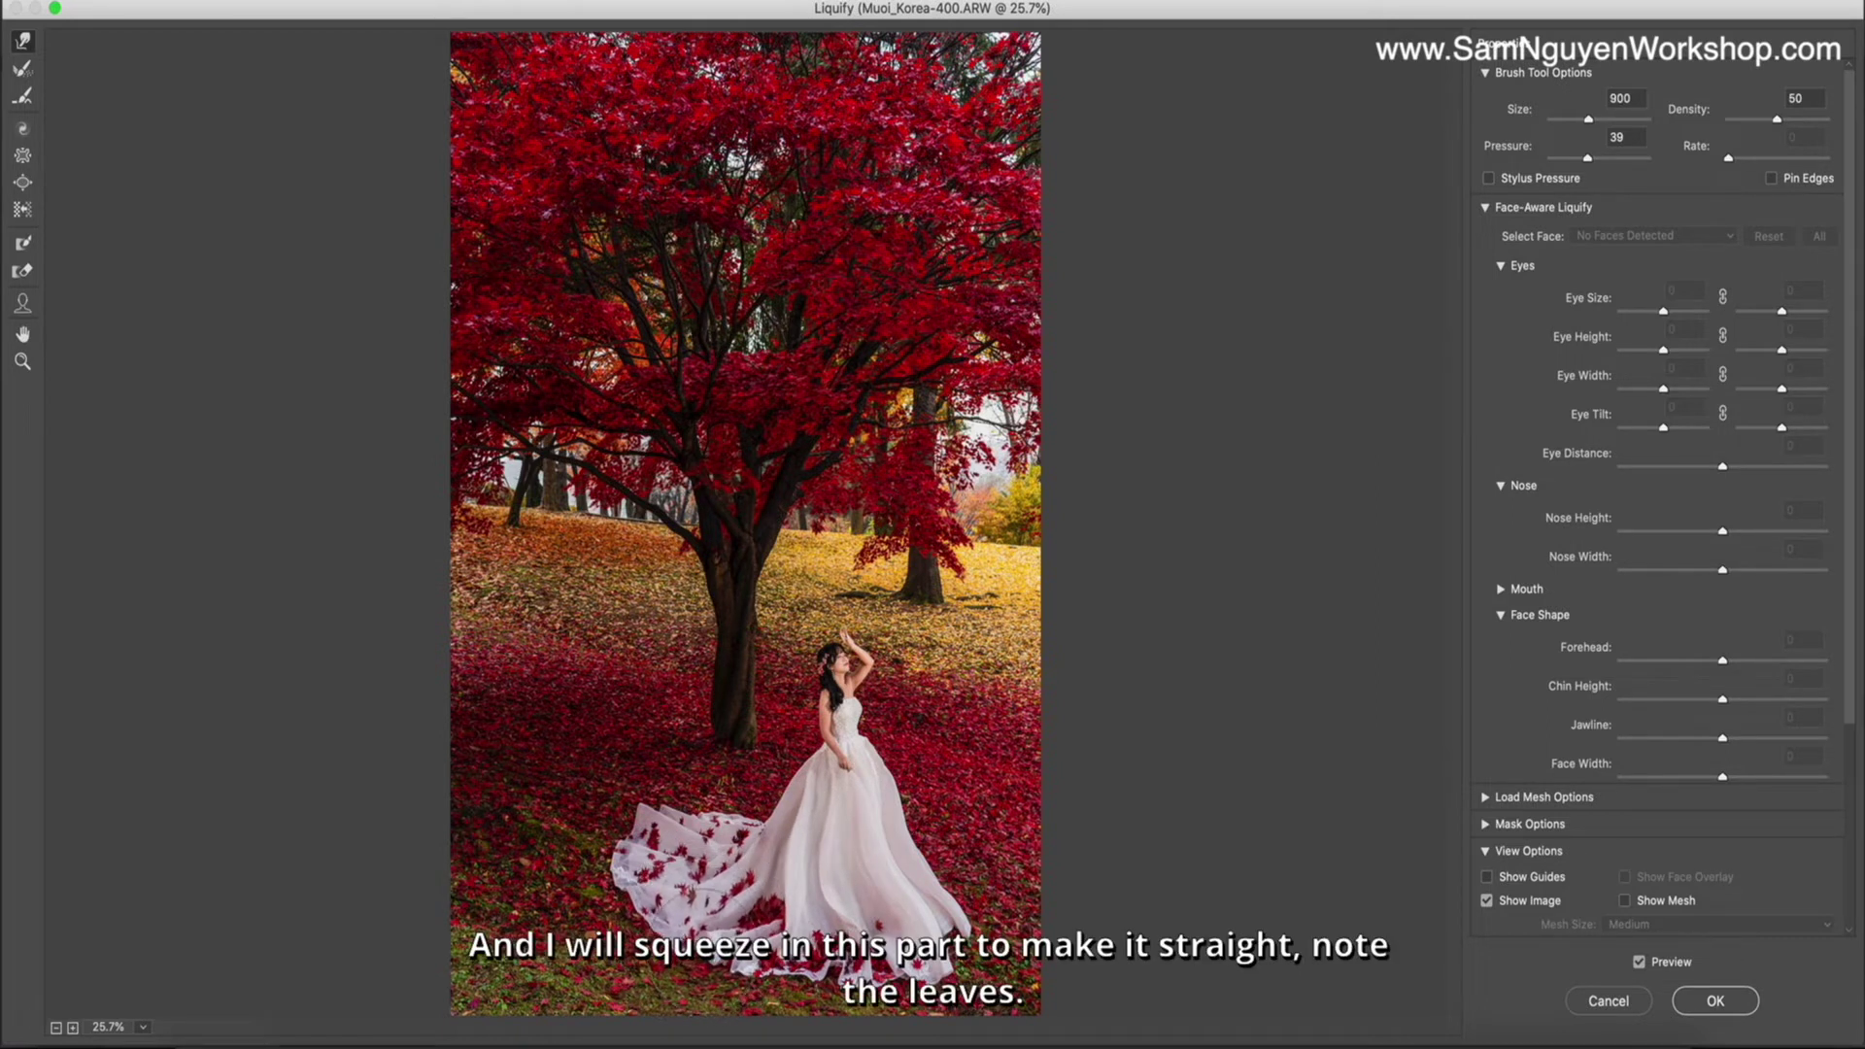
key("bracketleft")
key("bracketleft")
key("bracketleft")
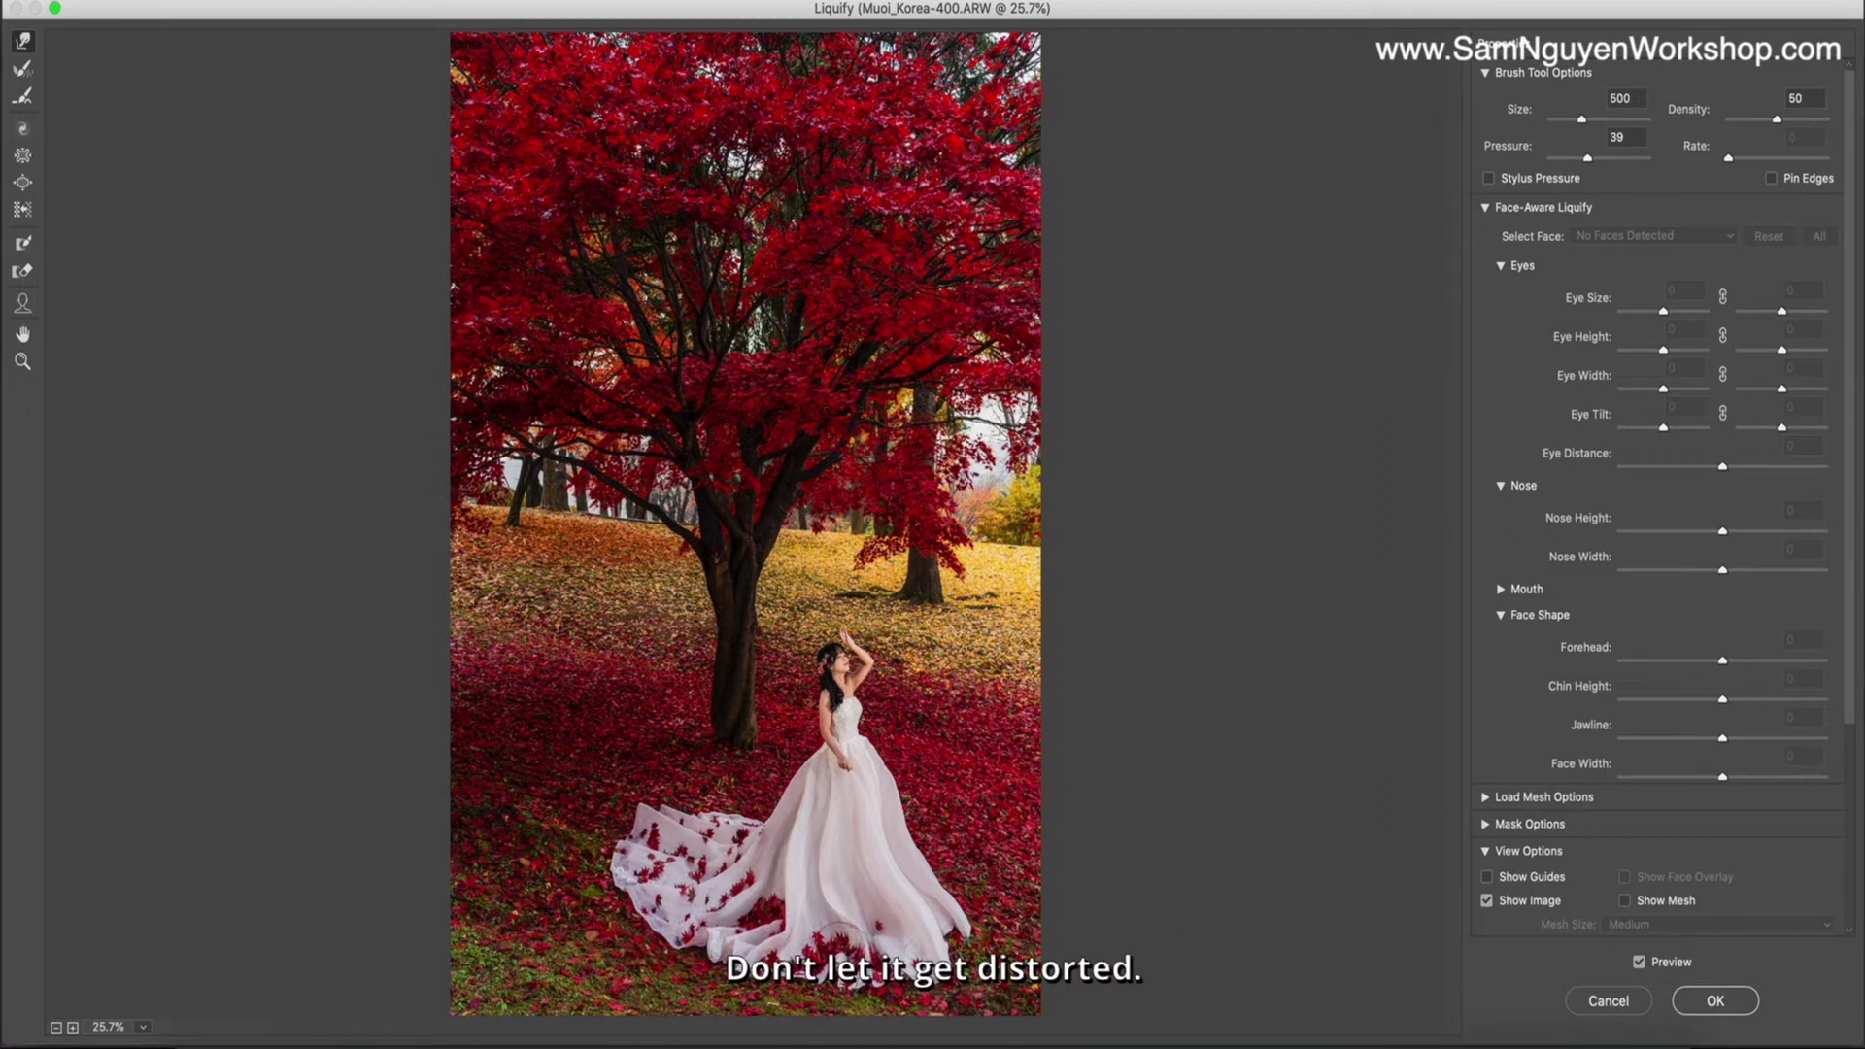
key("bracketright")
key("bracketright")
key("bracketright")
key("bracketright")
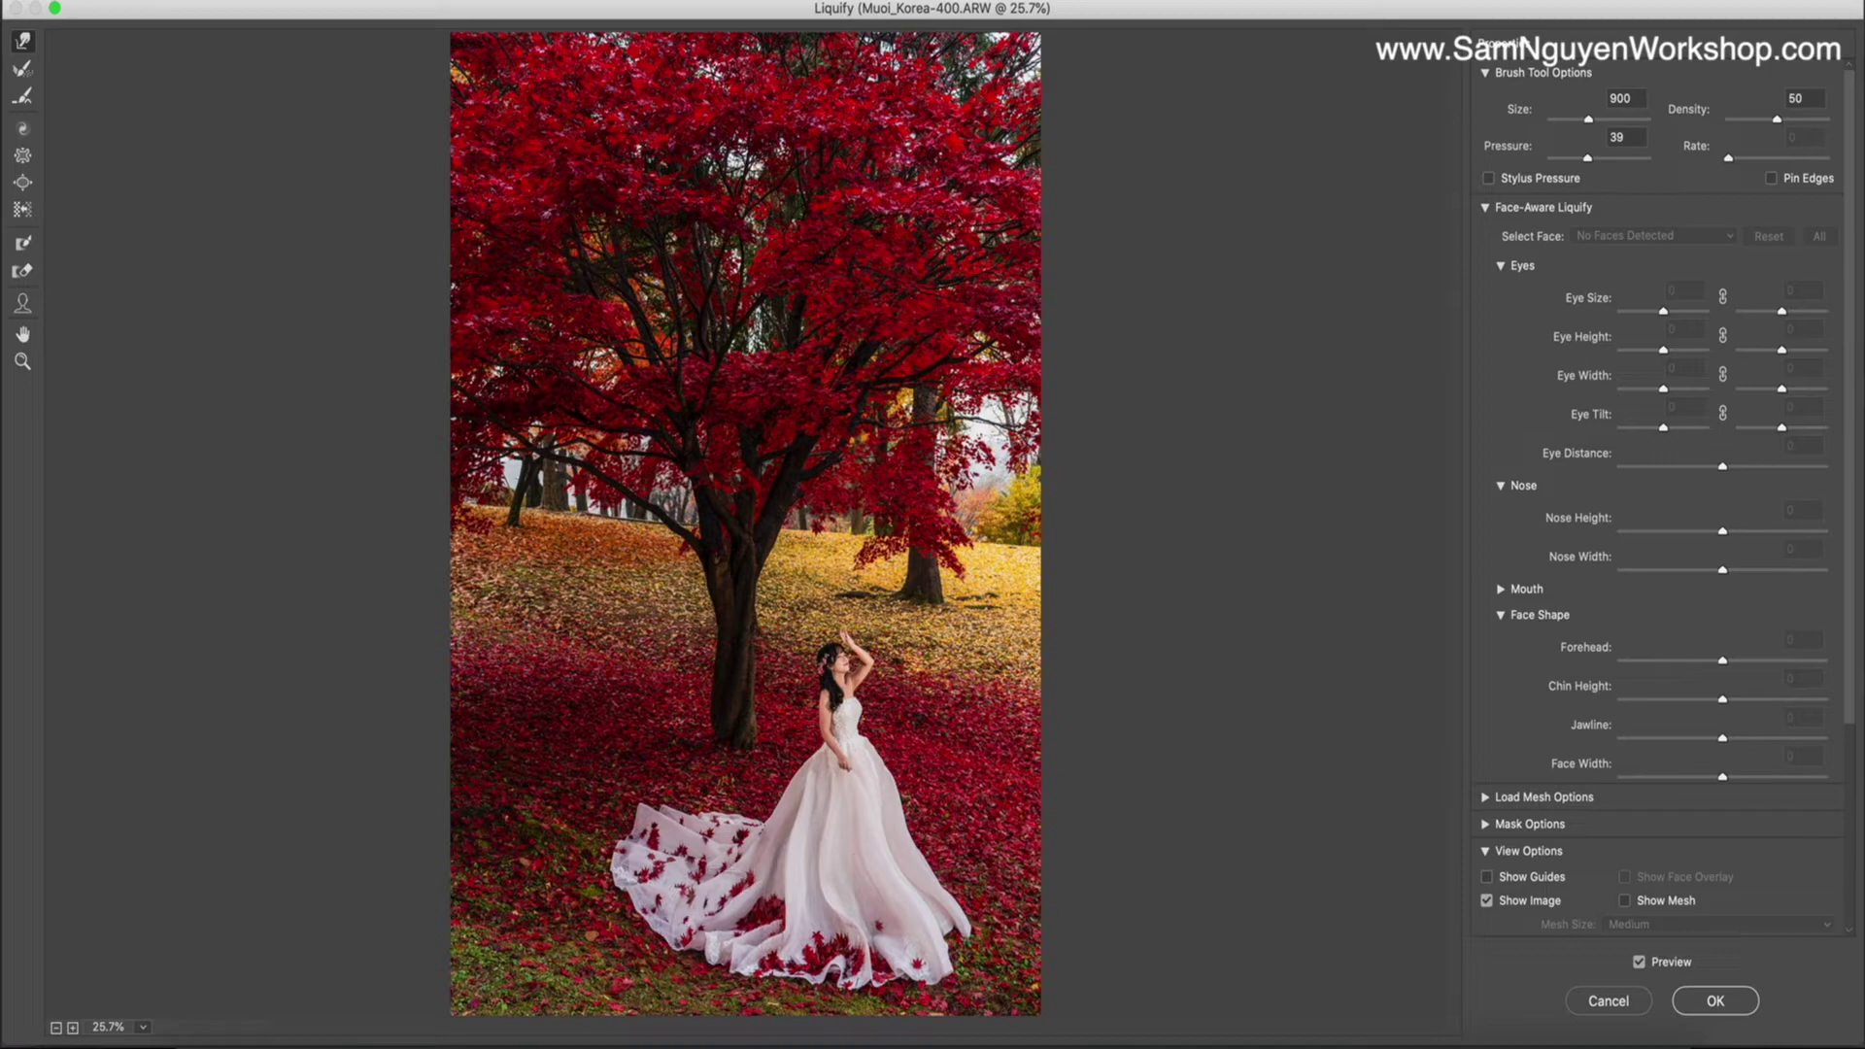
left_click(1701, 1001)
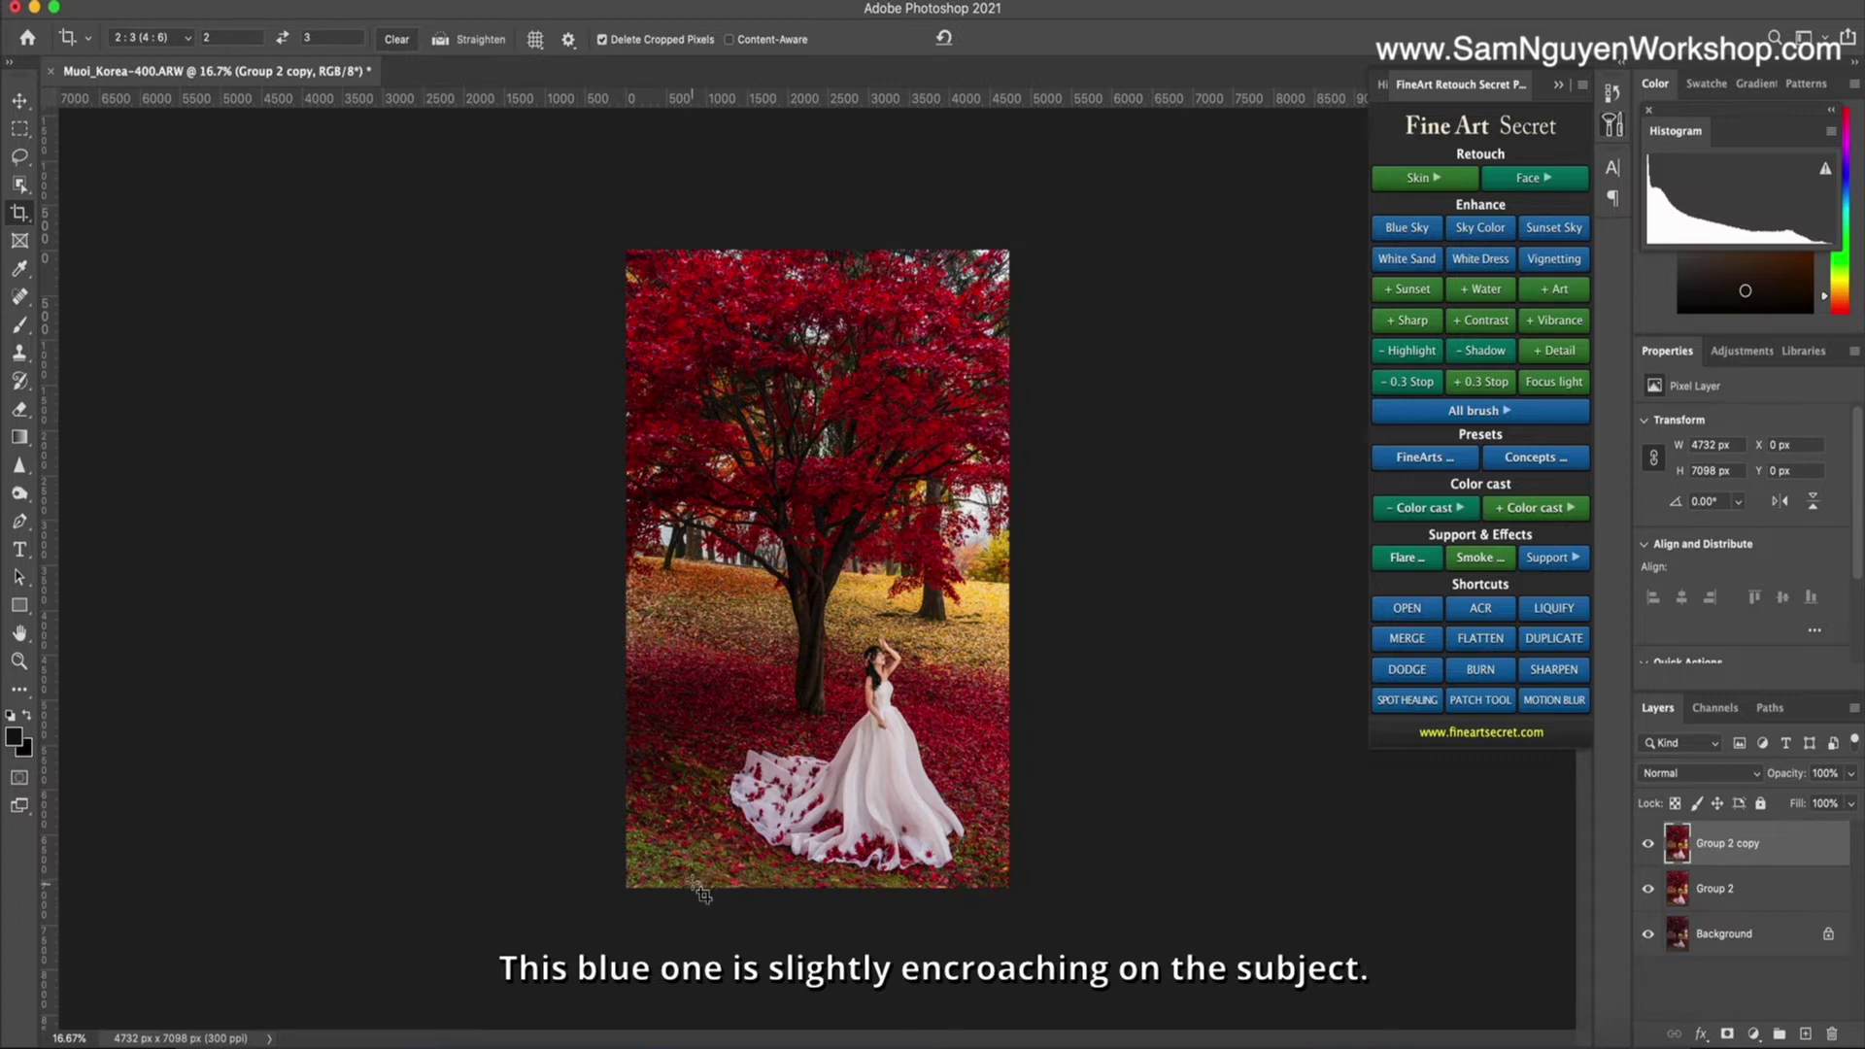
Subtract green twice with the - Color cast options and compare the result.
left_click(1418, 510)
left_click(1477, 539)
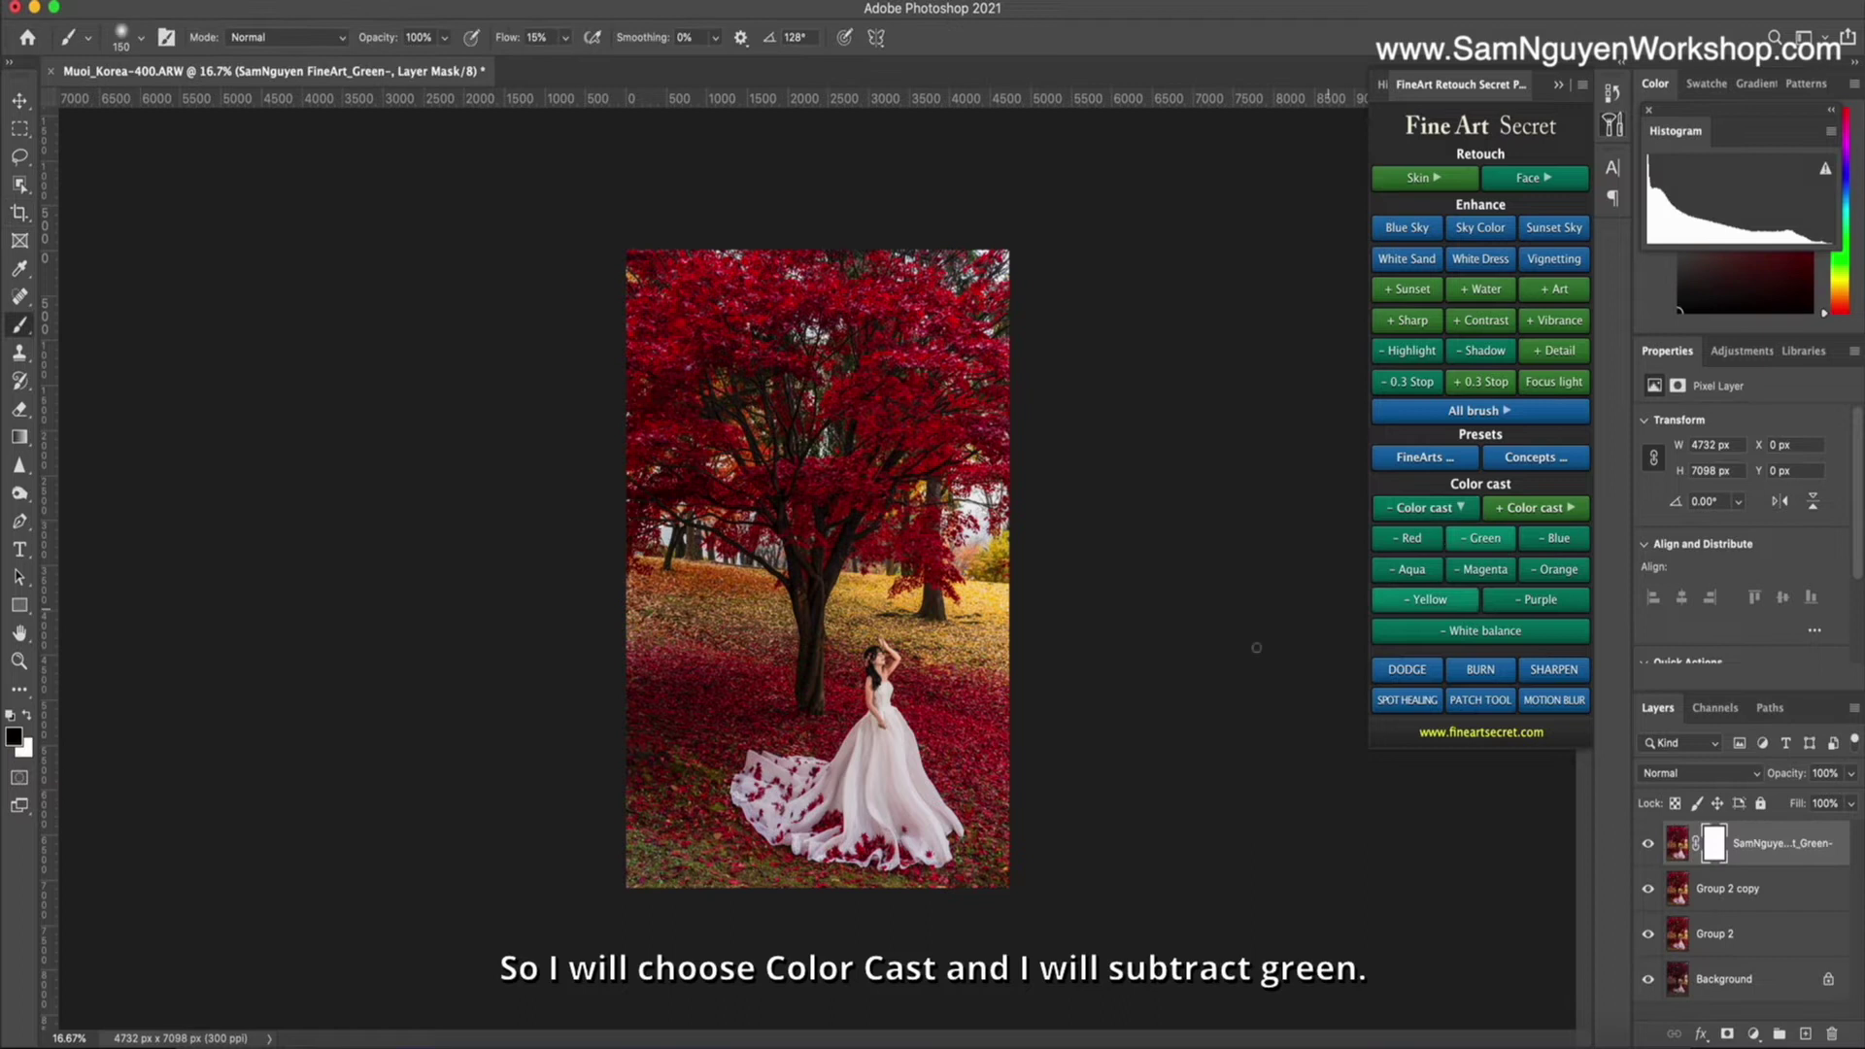
left_click(1480, 542)
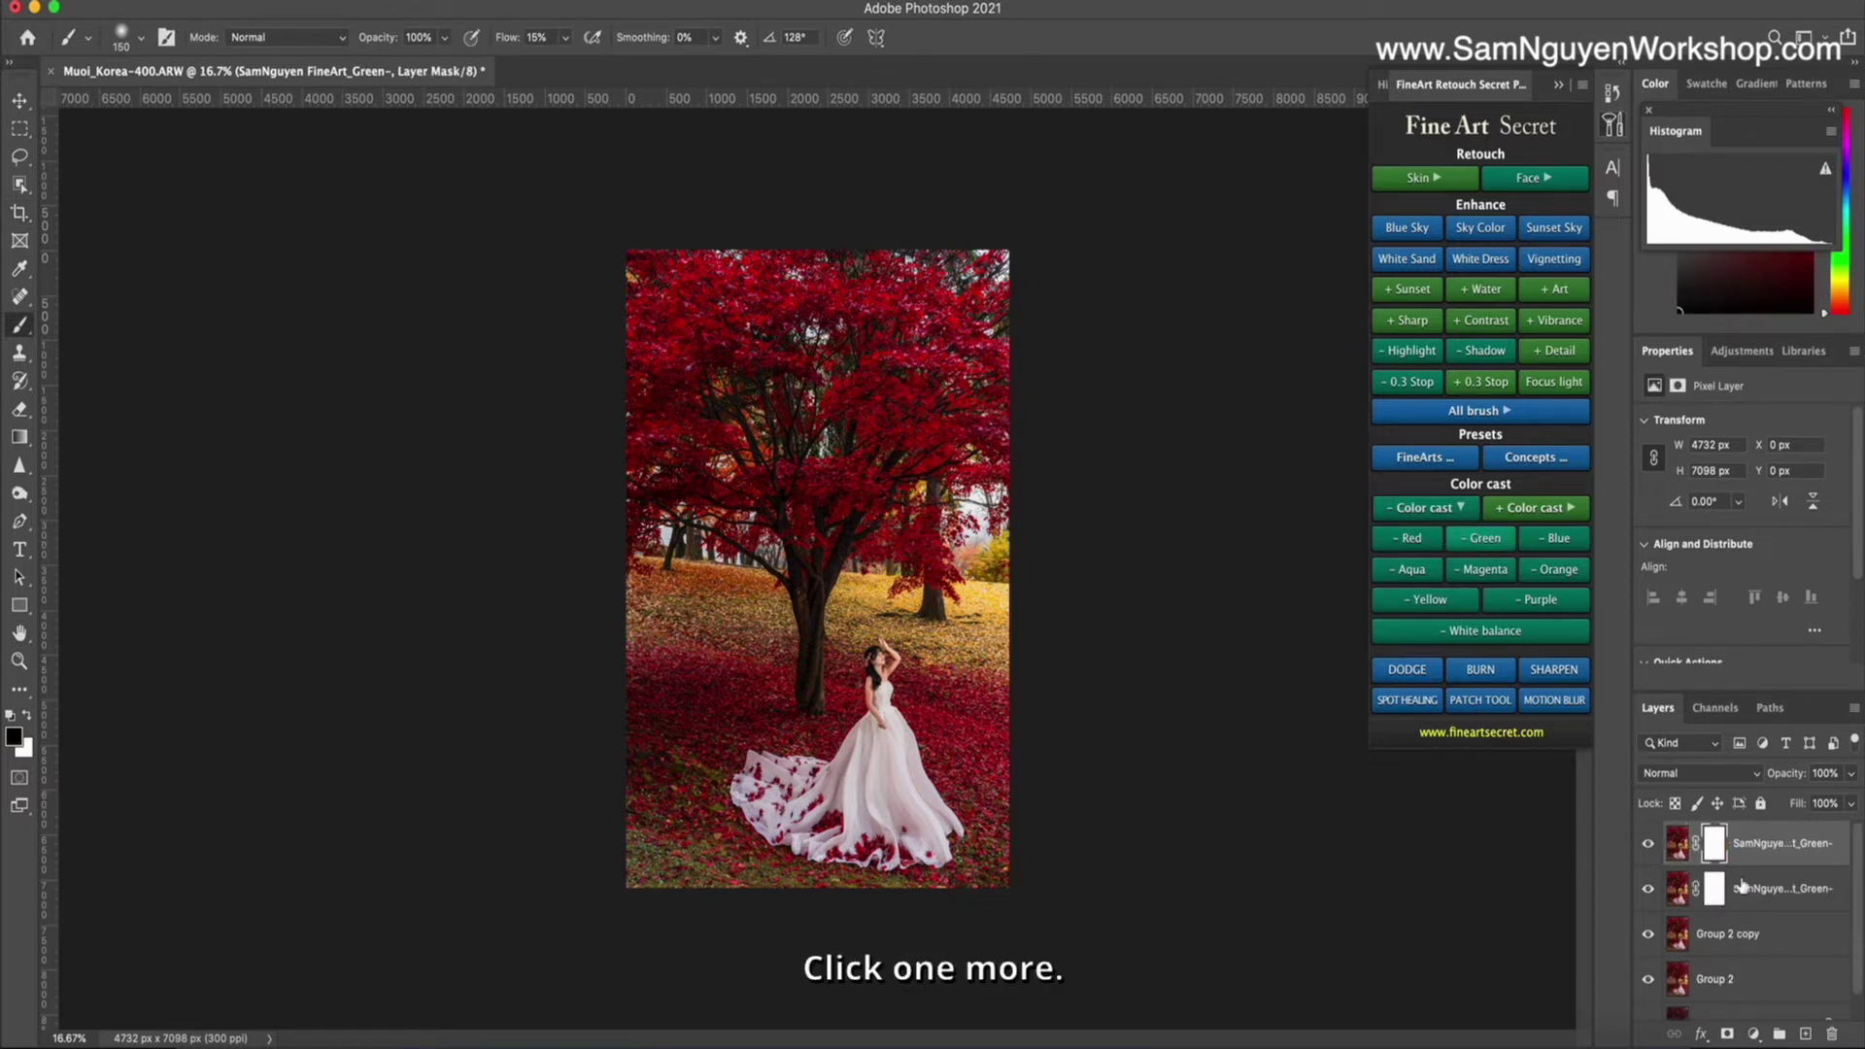
left_click(1648, 836)
left_click(1648, 835)
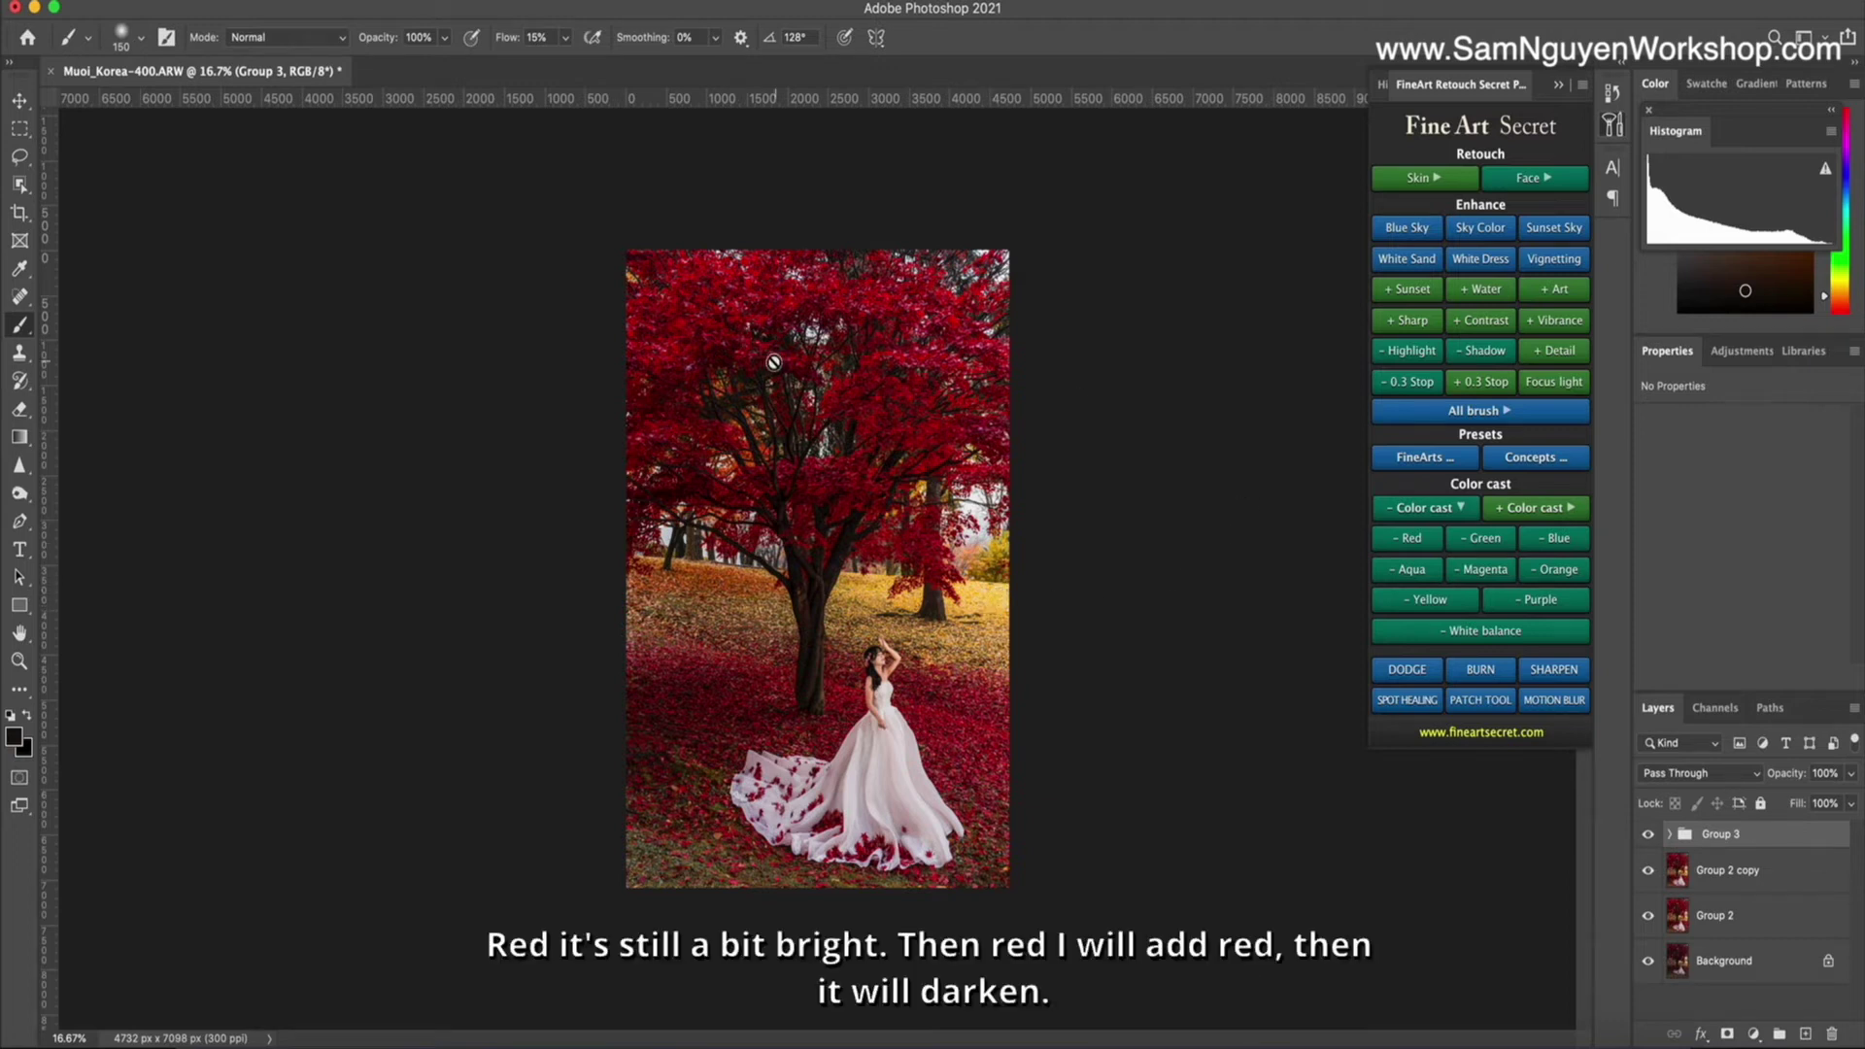
Add a Red+ layer to deepen reds, compare it, and set flow to 68% for masking skin.
left_click(1544, 514)
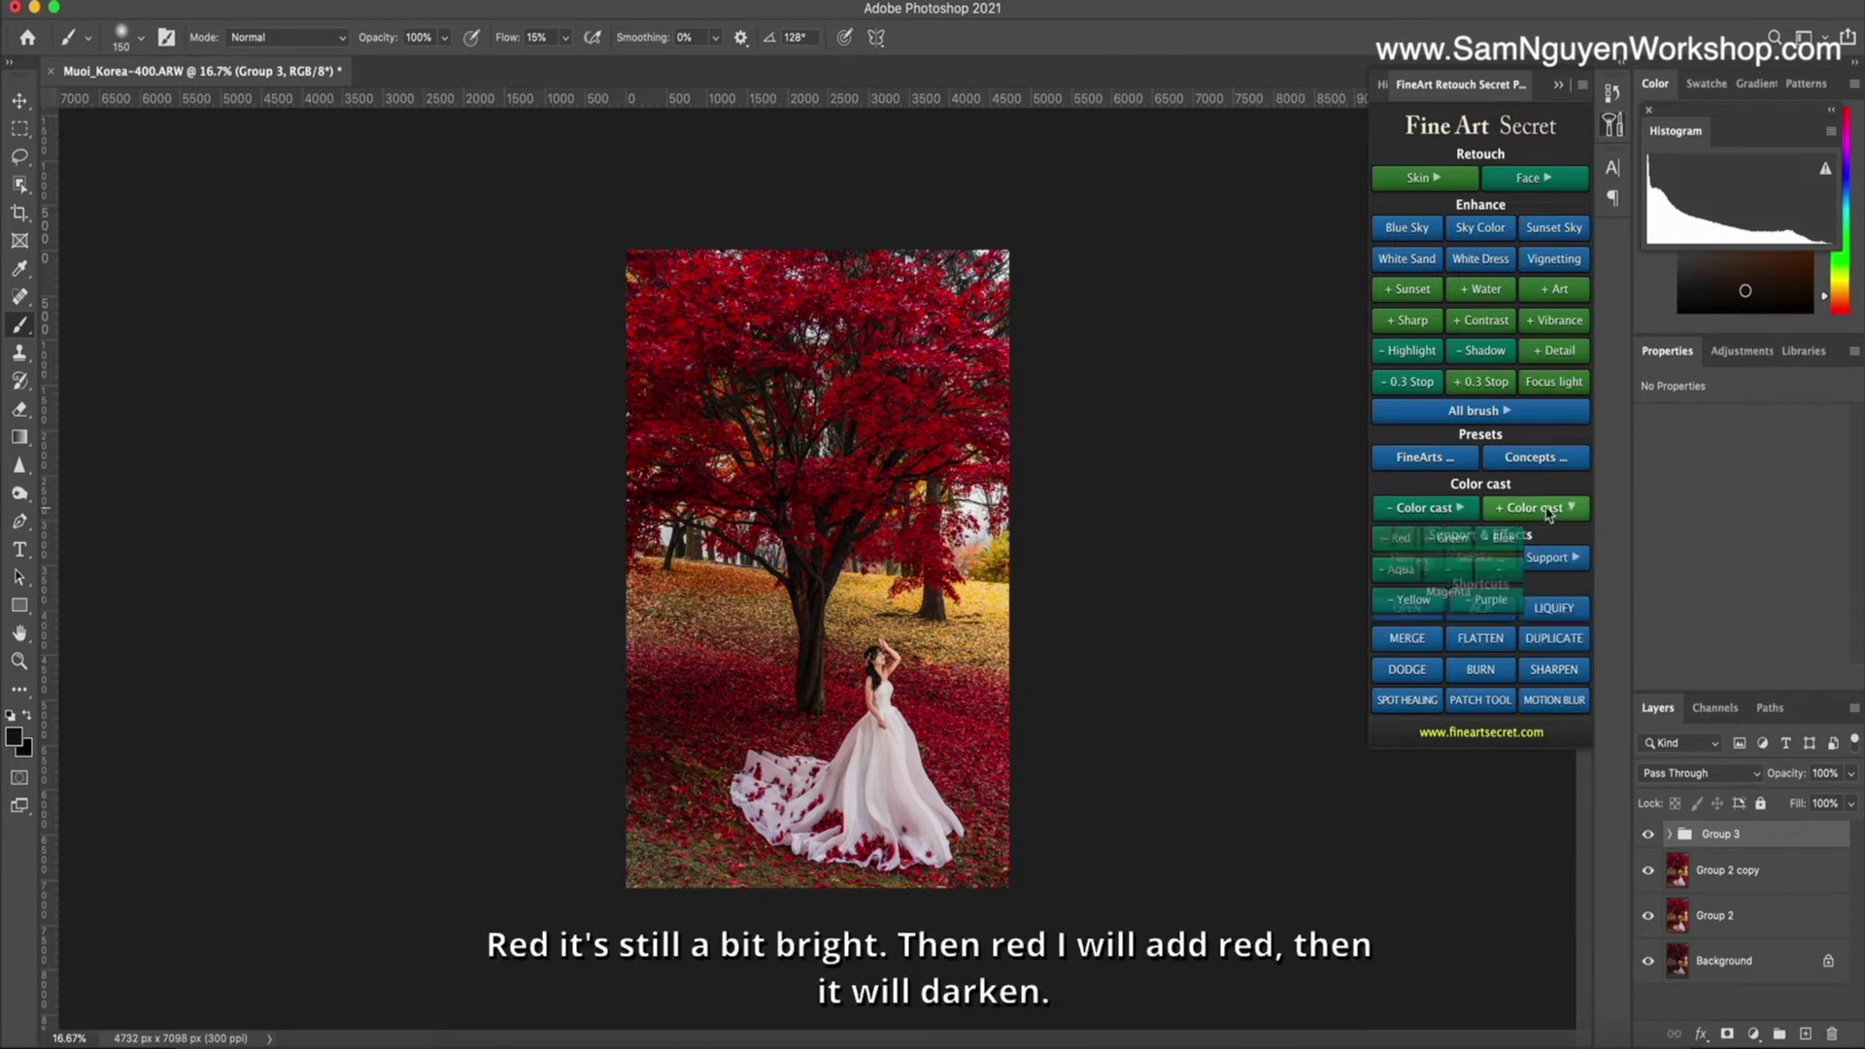
left_click(1403, 537)
left_click(1414, 543)
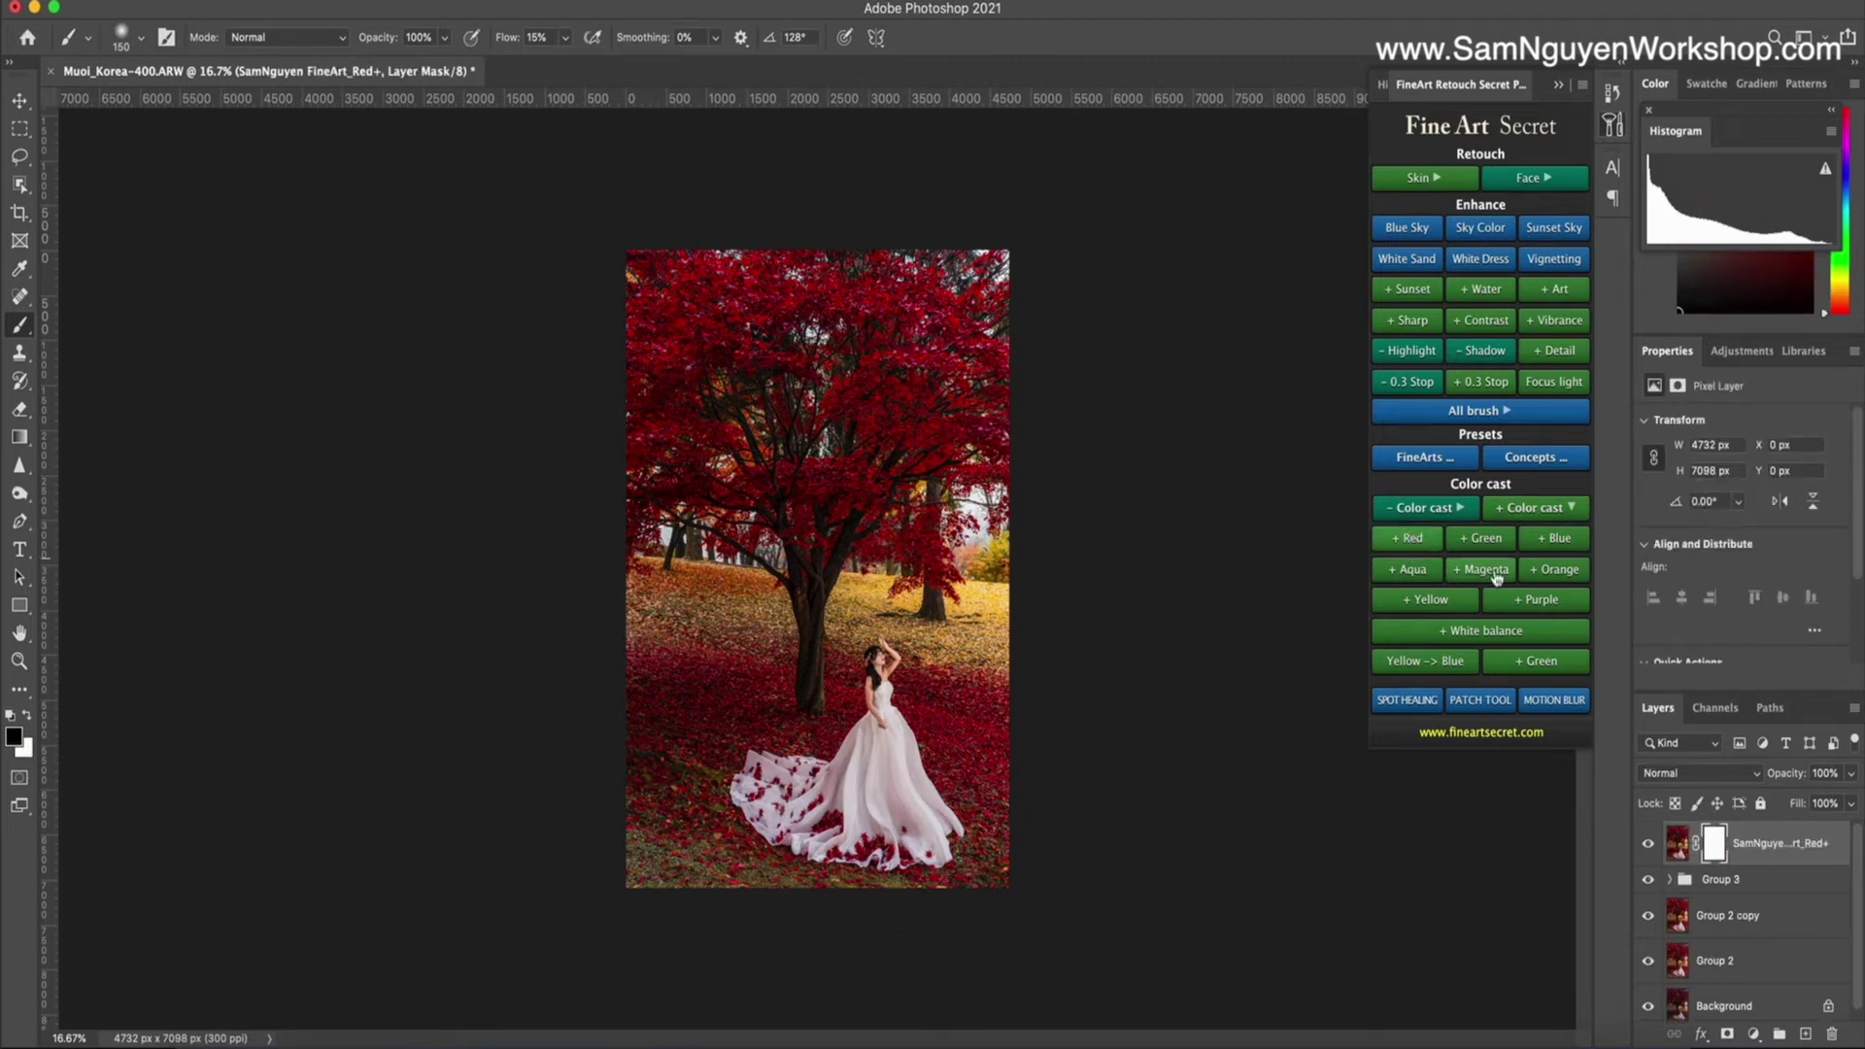
left_click(1646, 842)
left_click(1647, 843)
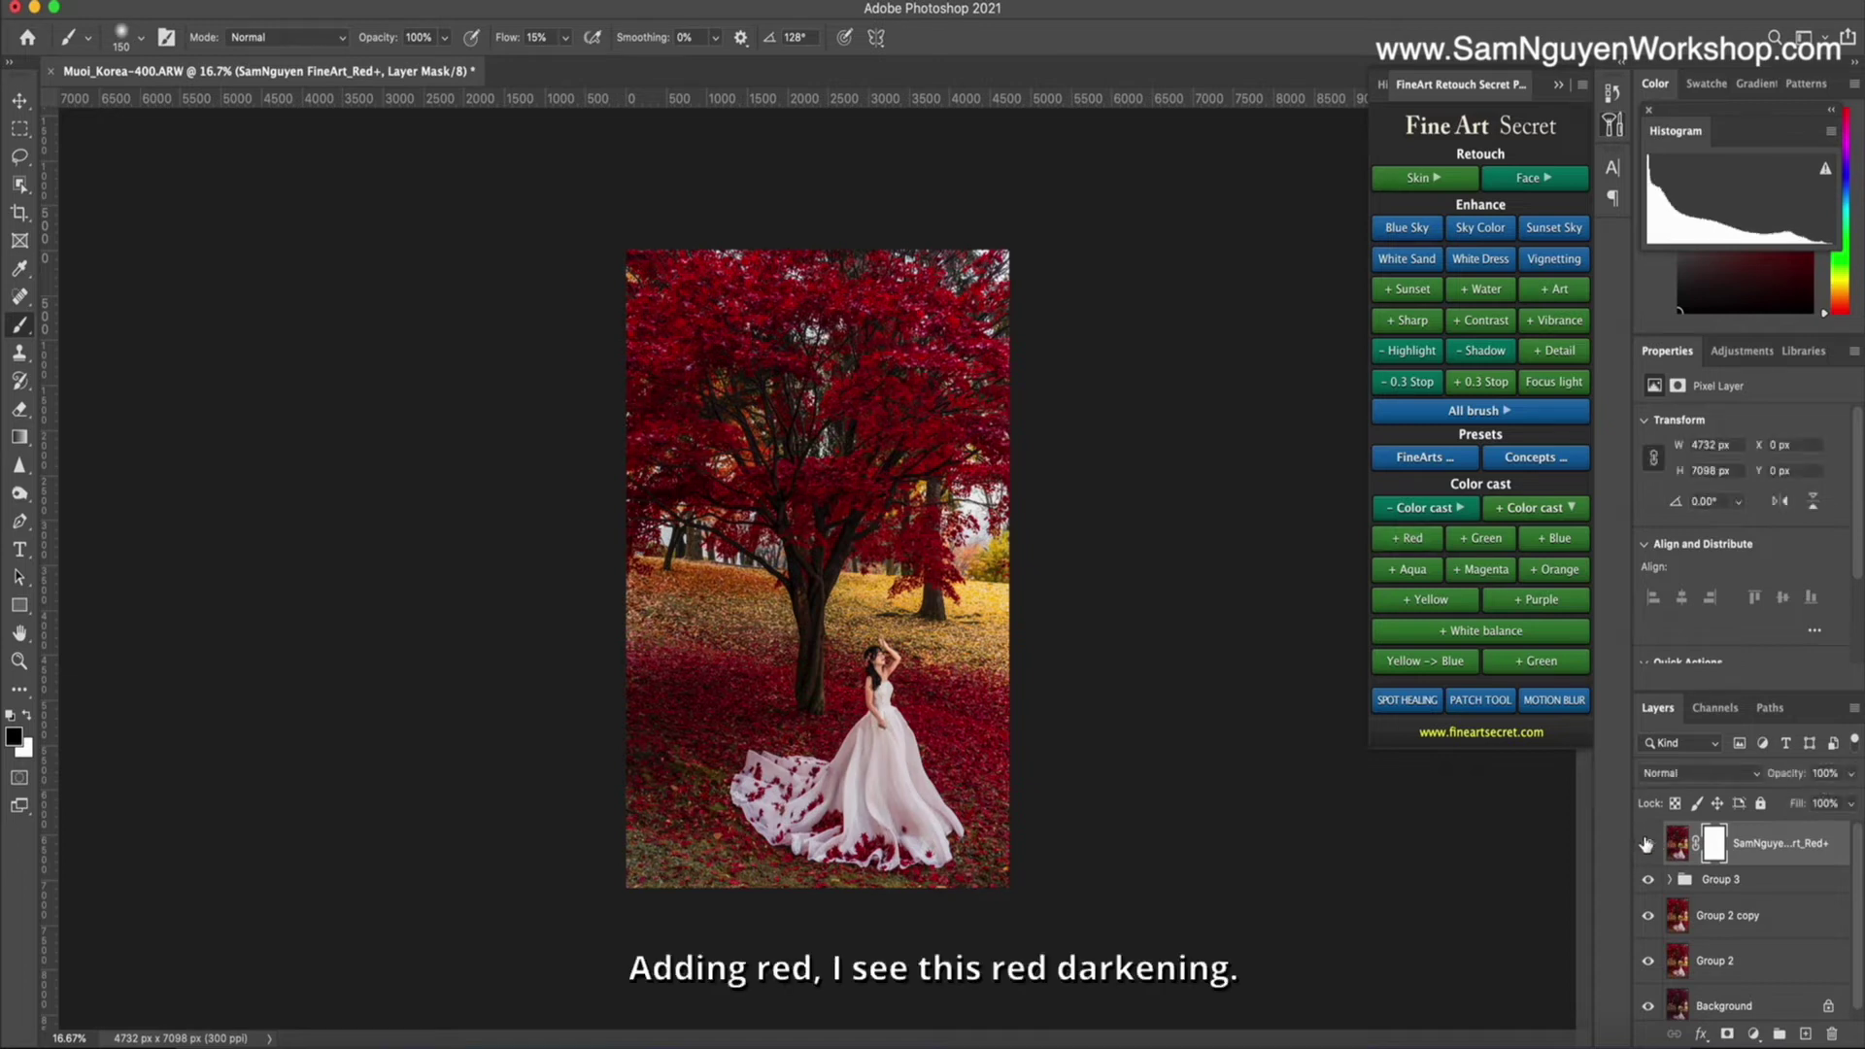
left_click(1646, 845)
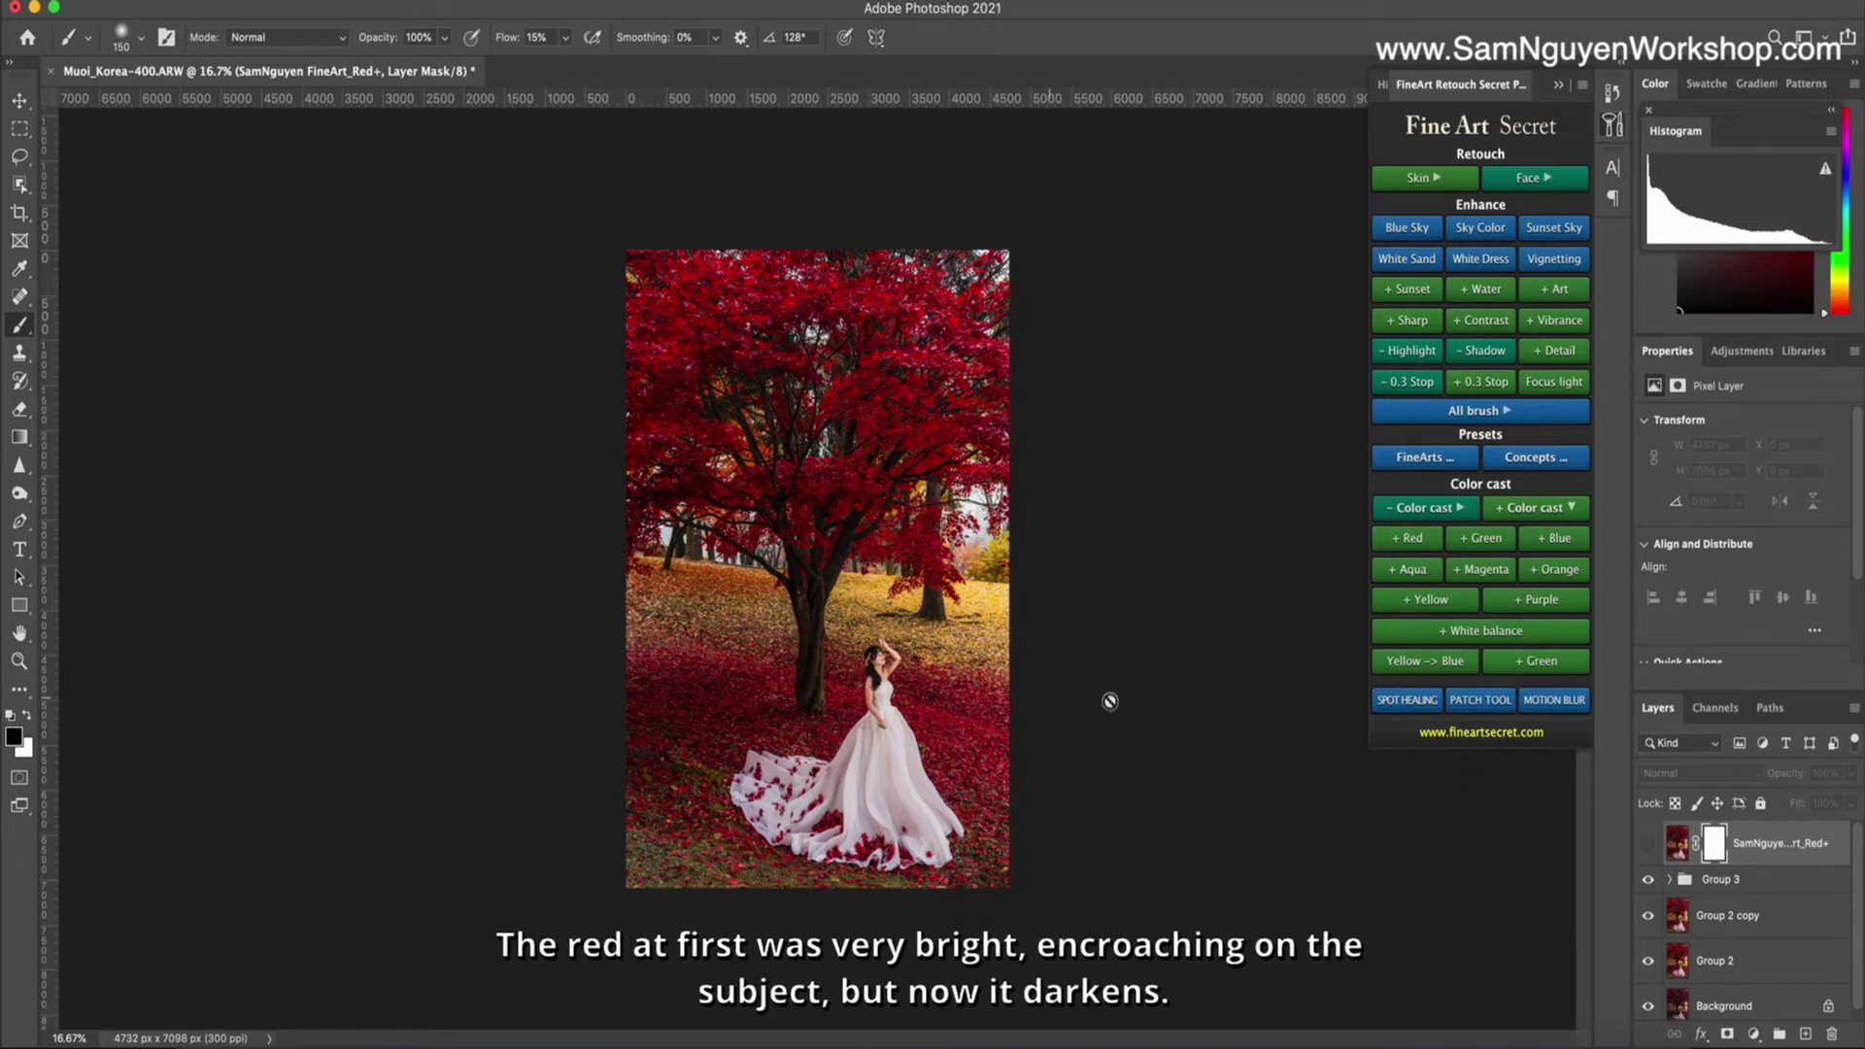
left_click(1647, 843)
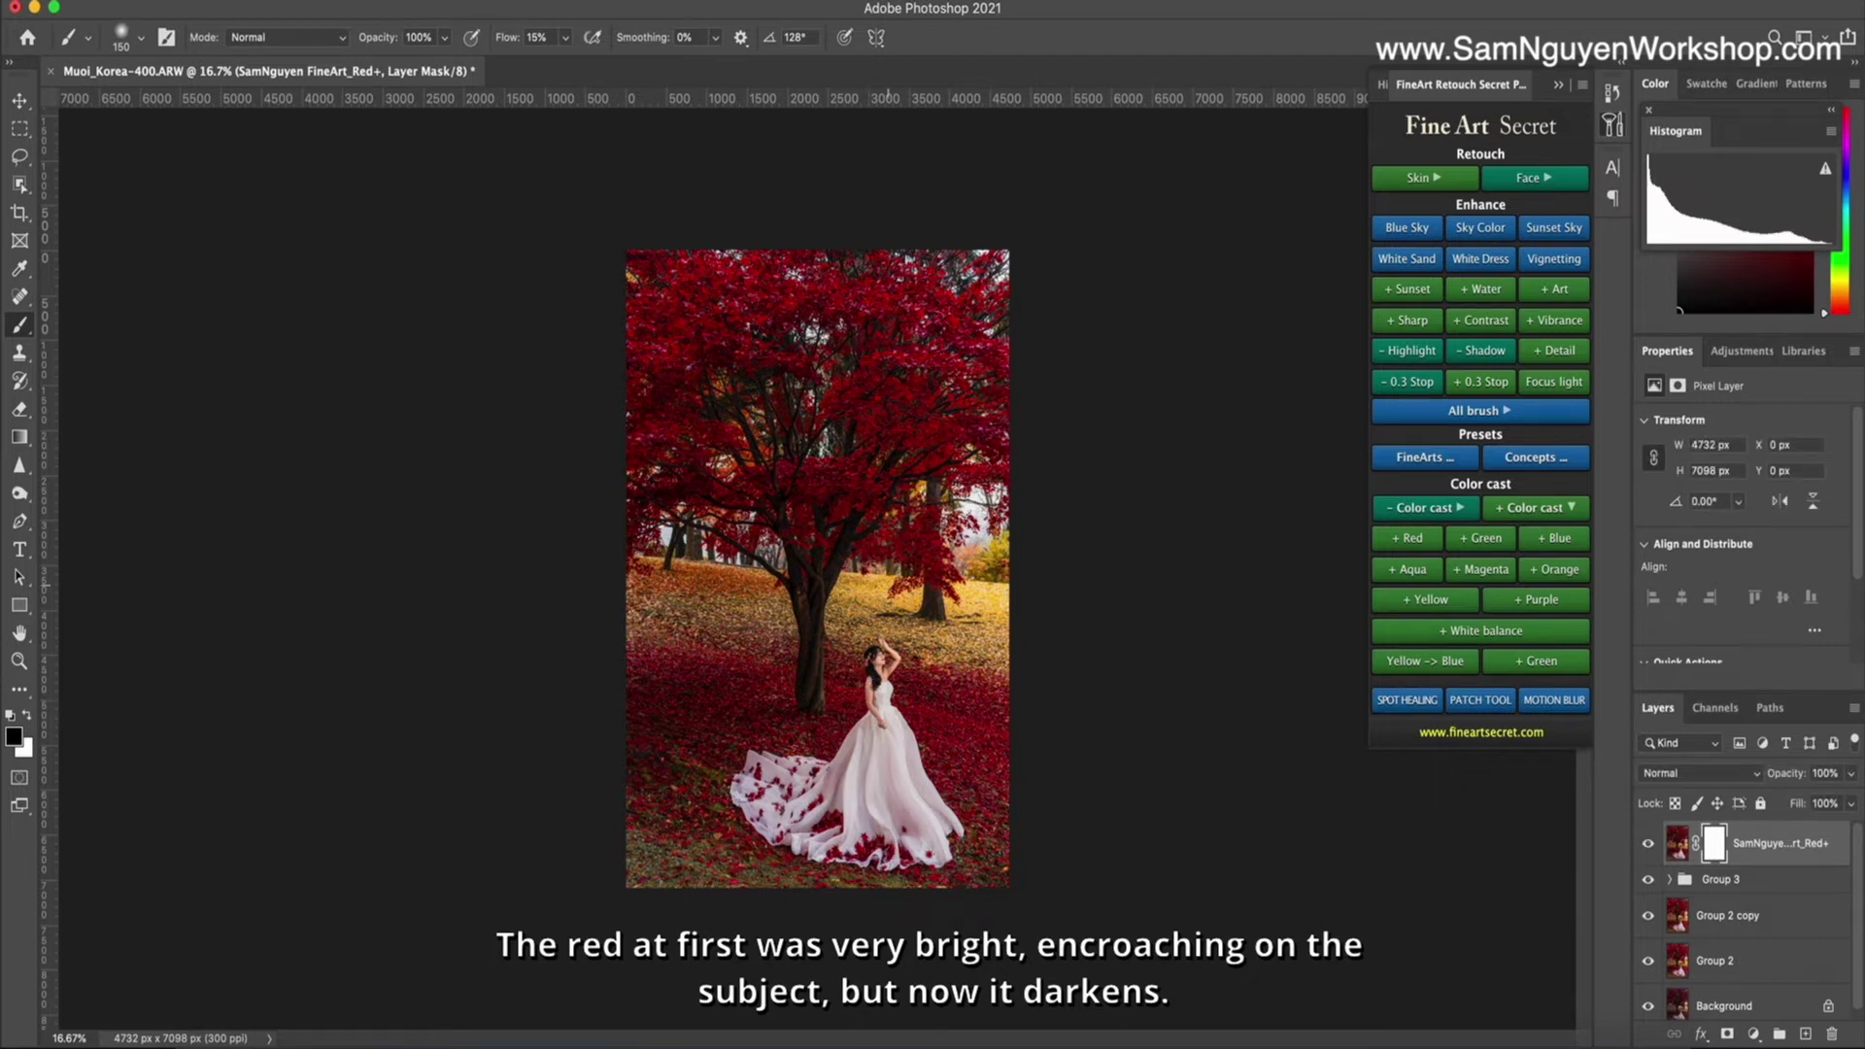
left_click_drag(568, 44, 616, 63)
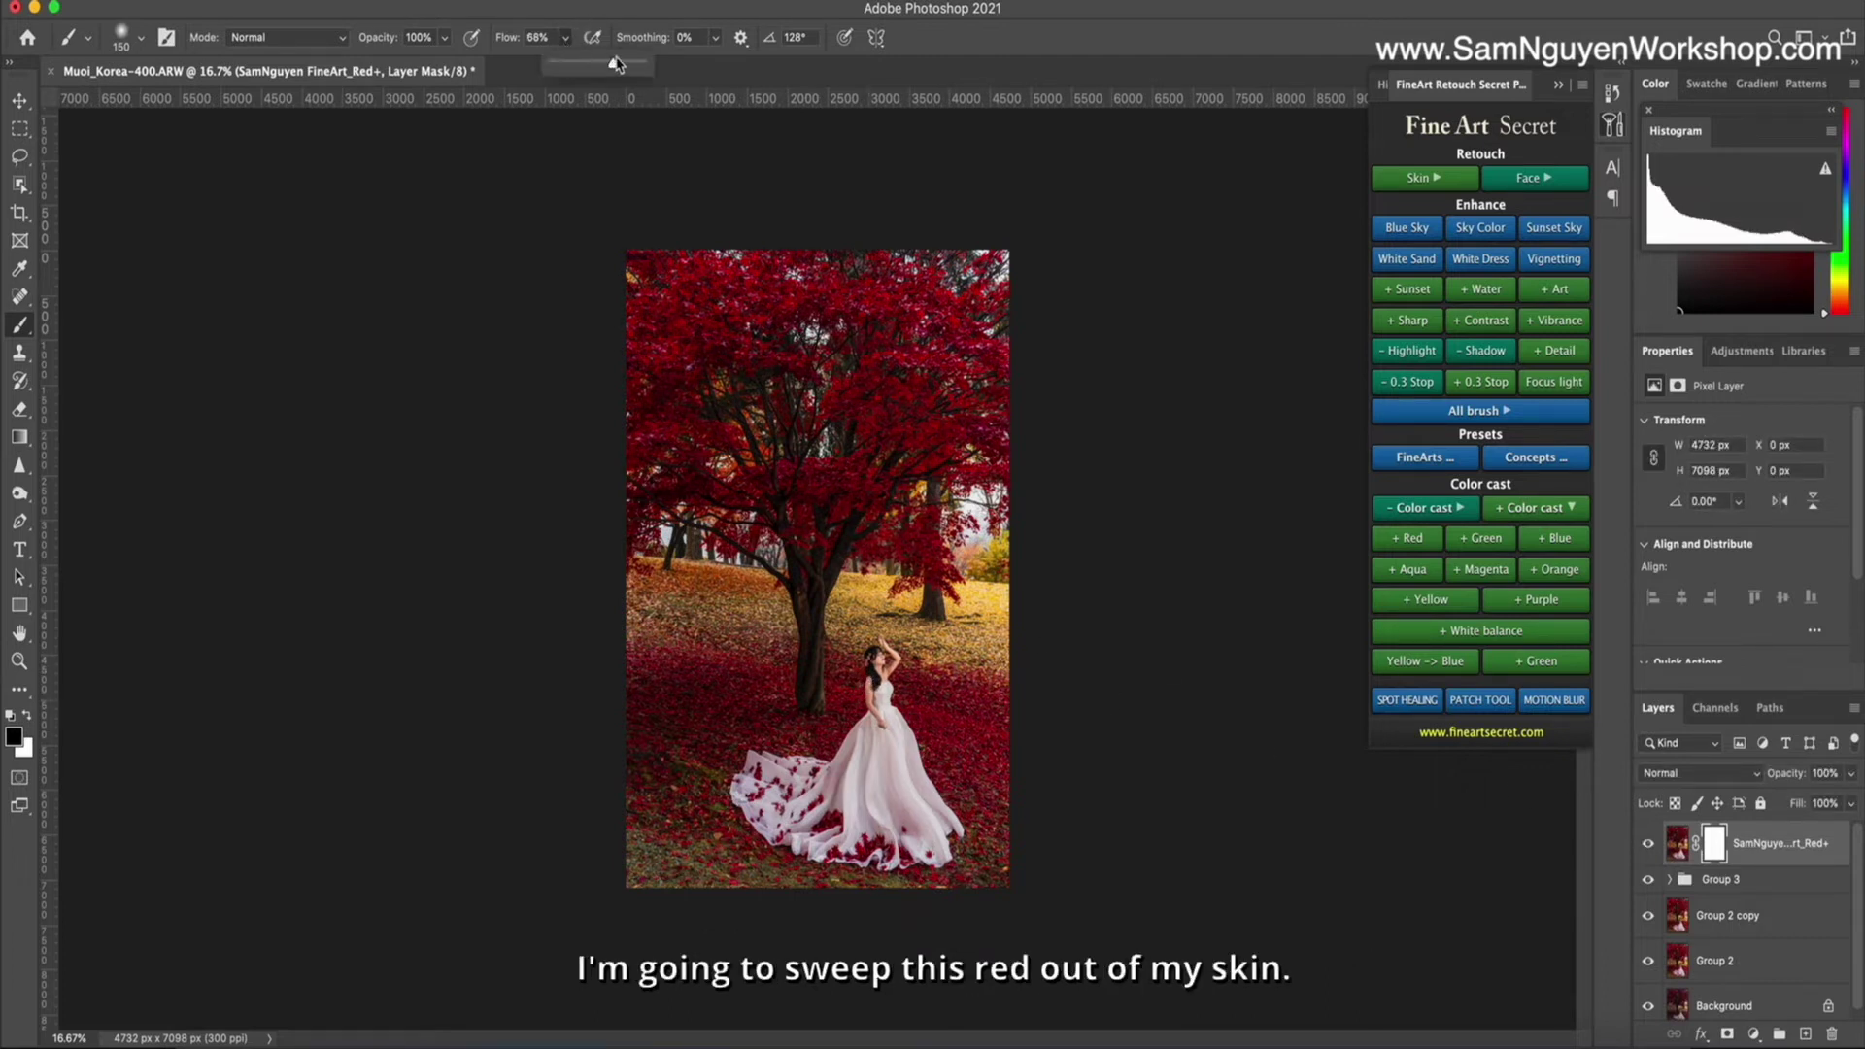
key("bracketright")
key("bracketright")
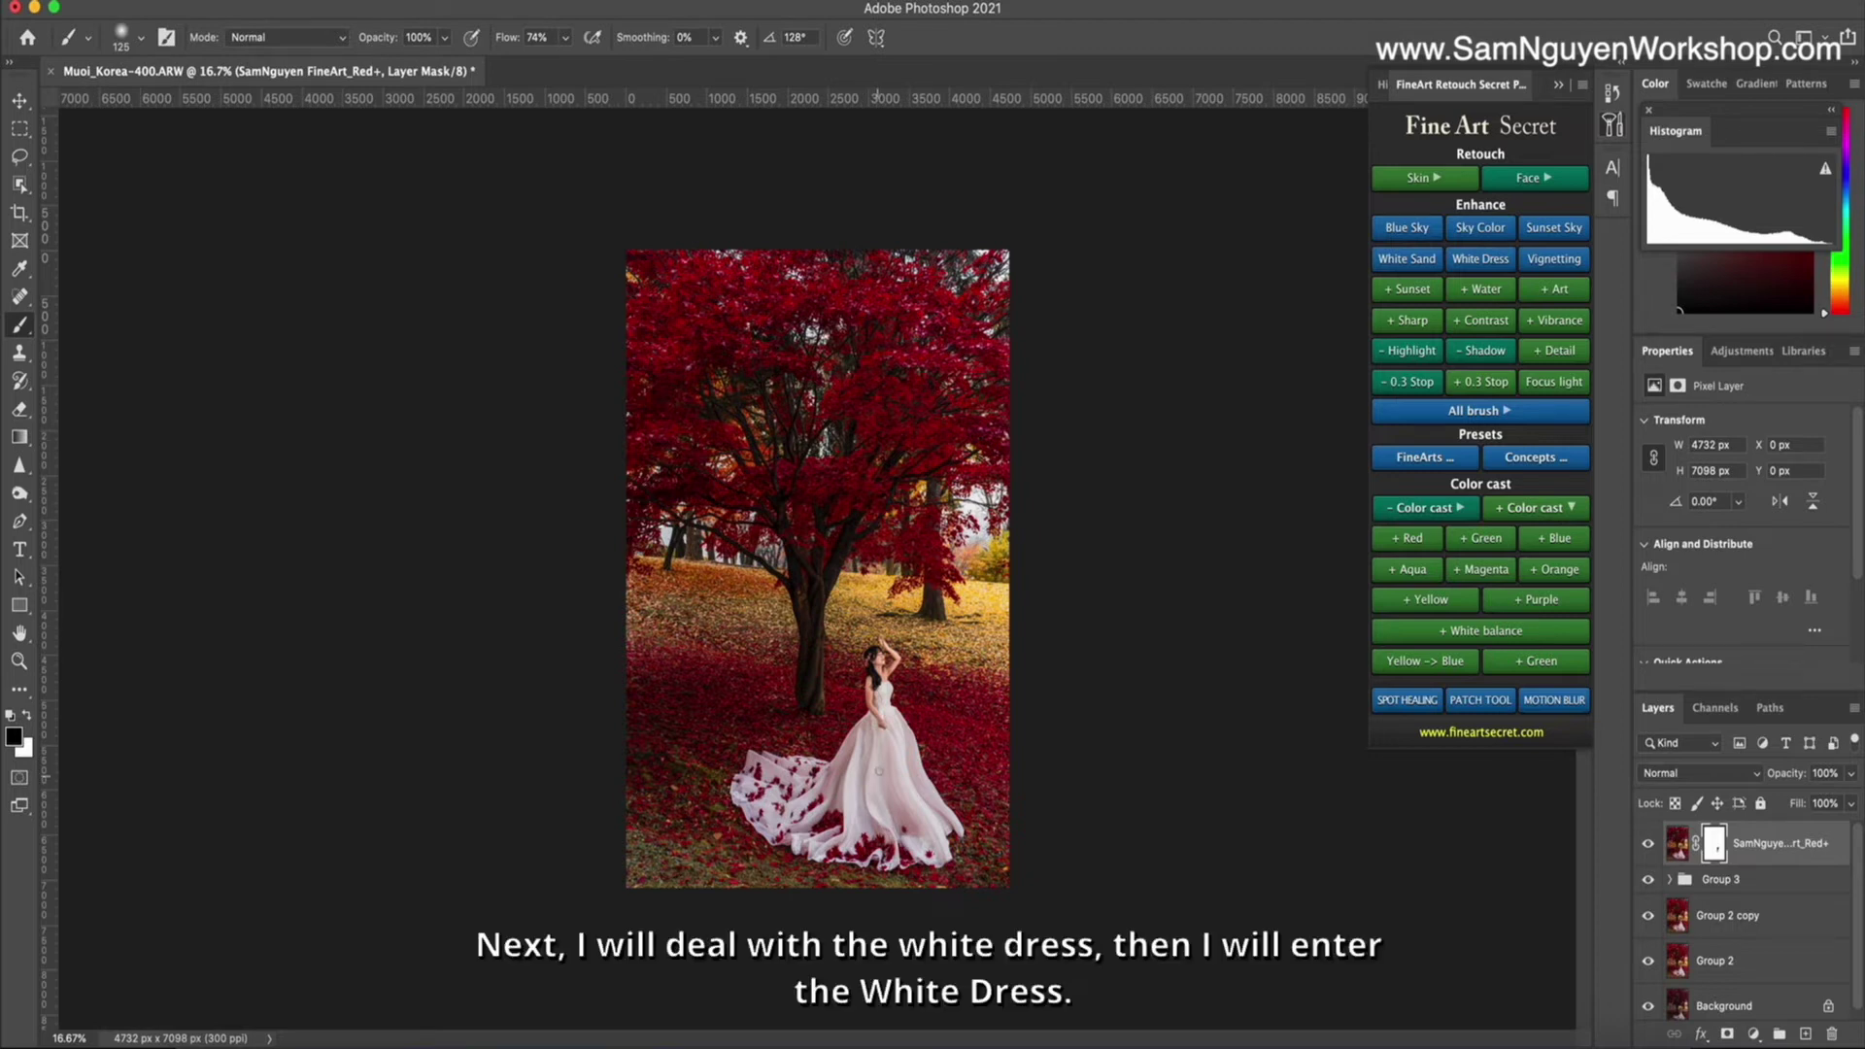
Add a FineArt White Dress layer above Red+ and lower its opacity to 50%.
left_click(1472, 260)
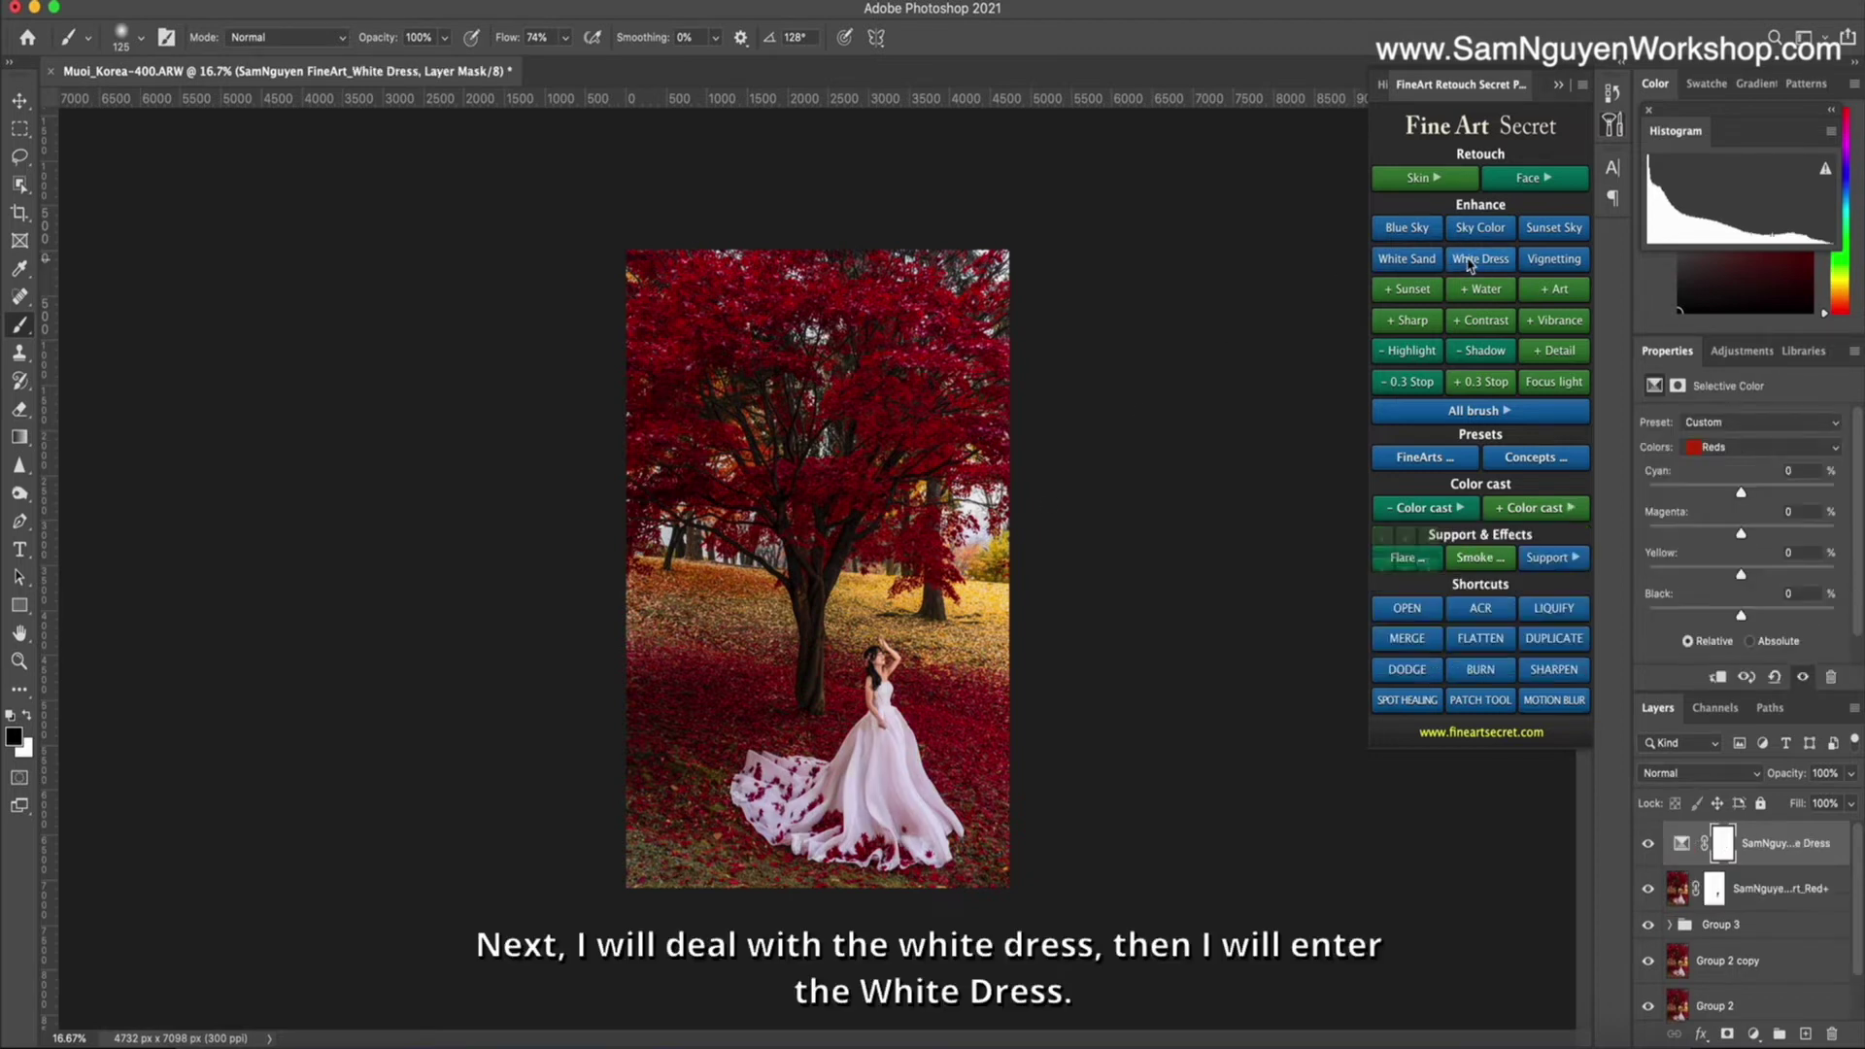
left_click(1648, 844)
left_click(1648, 844)
key("super+plus")
key("super+plus")
key("super+plus")
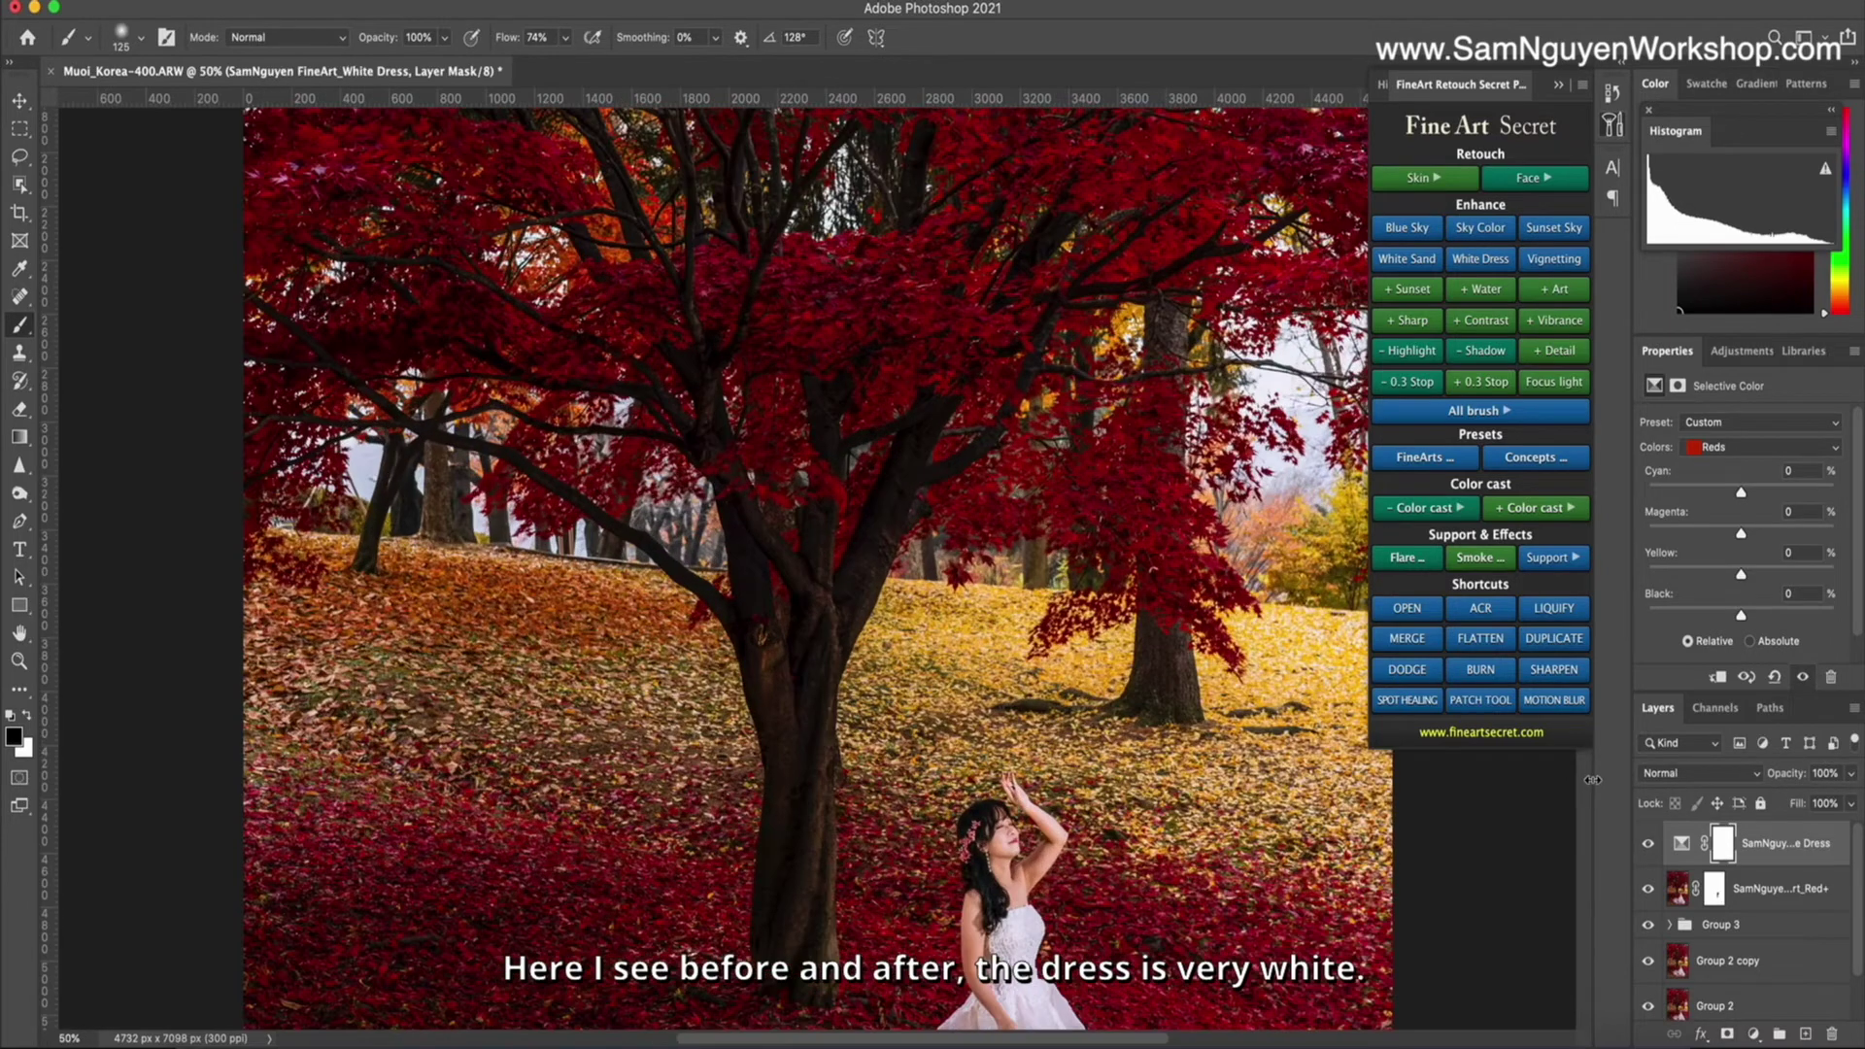
left_click_drag(1074, 748, 1034, 237)
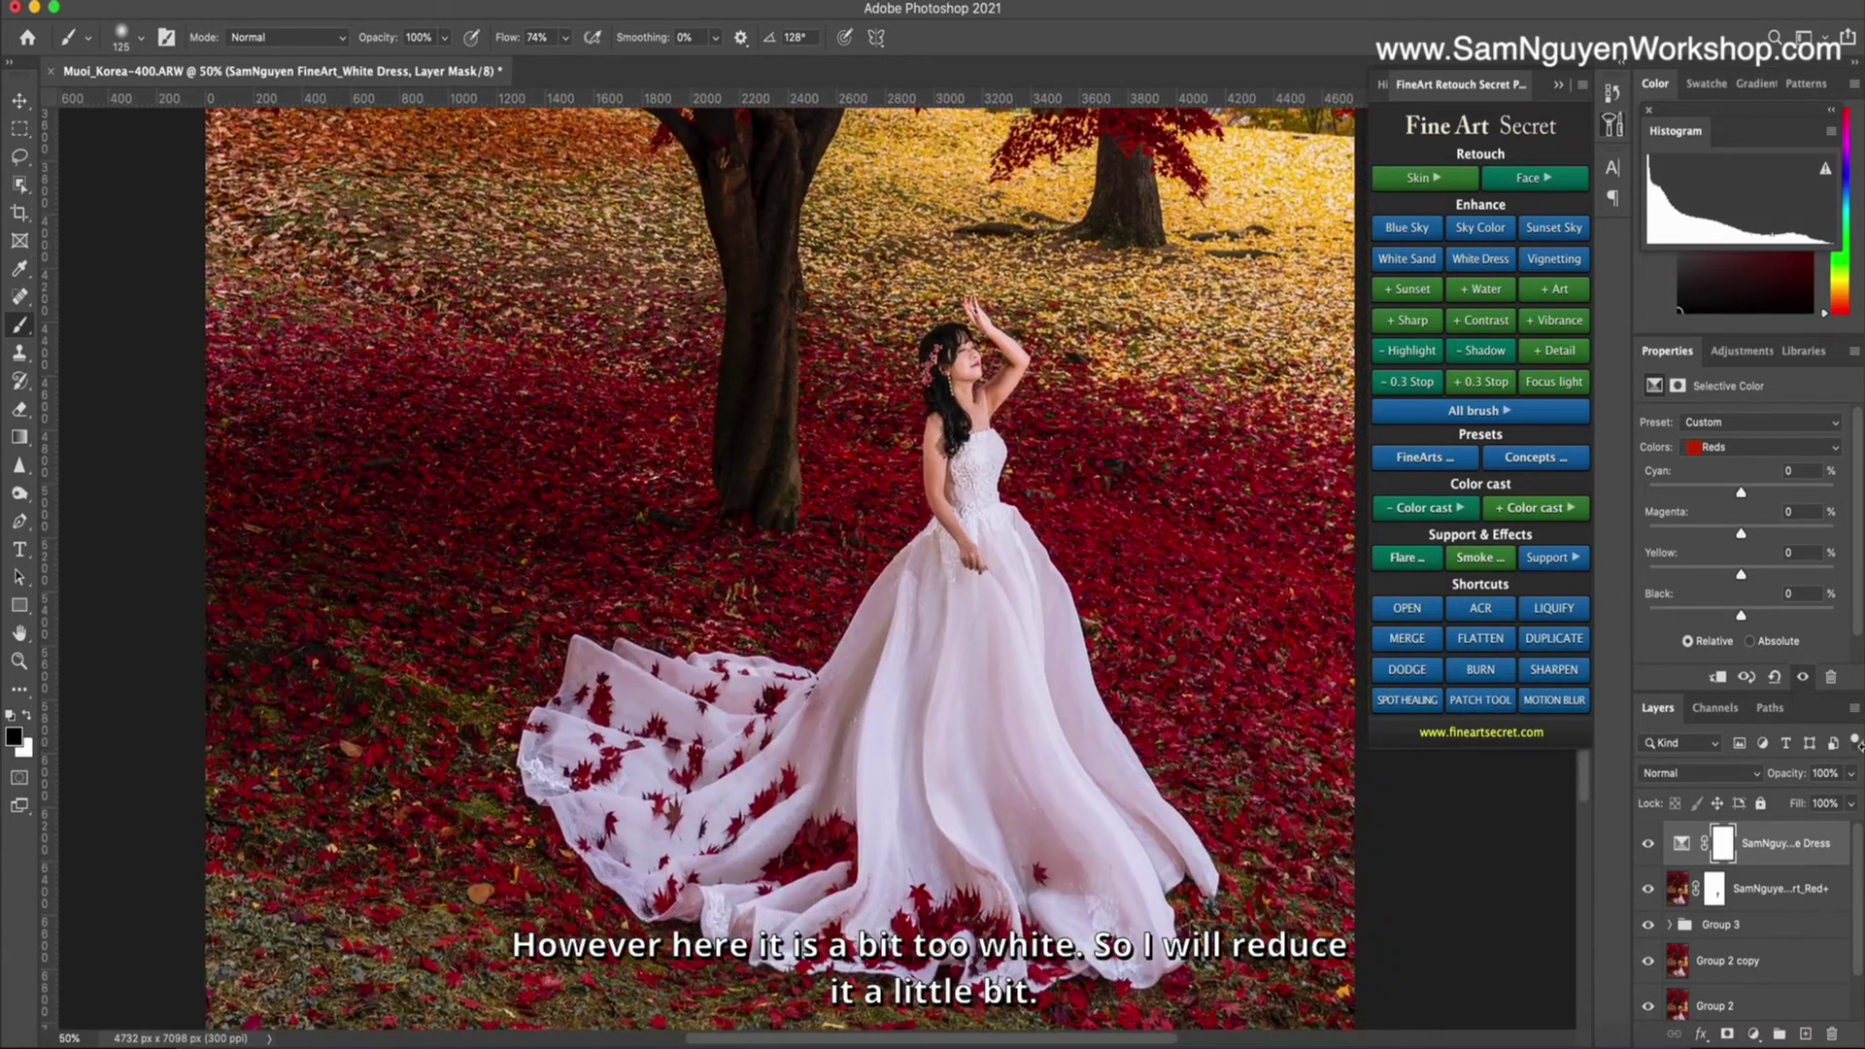
left_click_drag(1849, 778, 1807, 803)
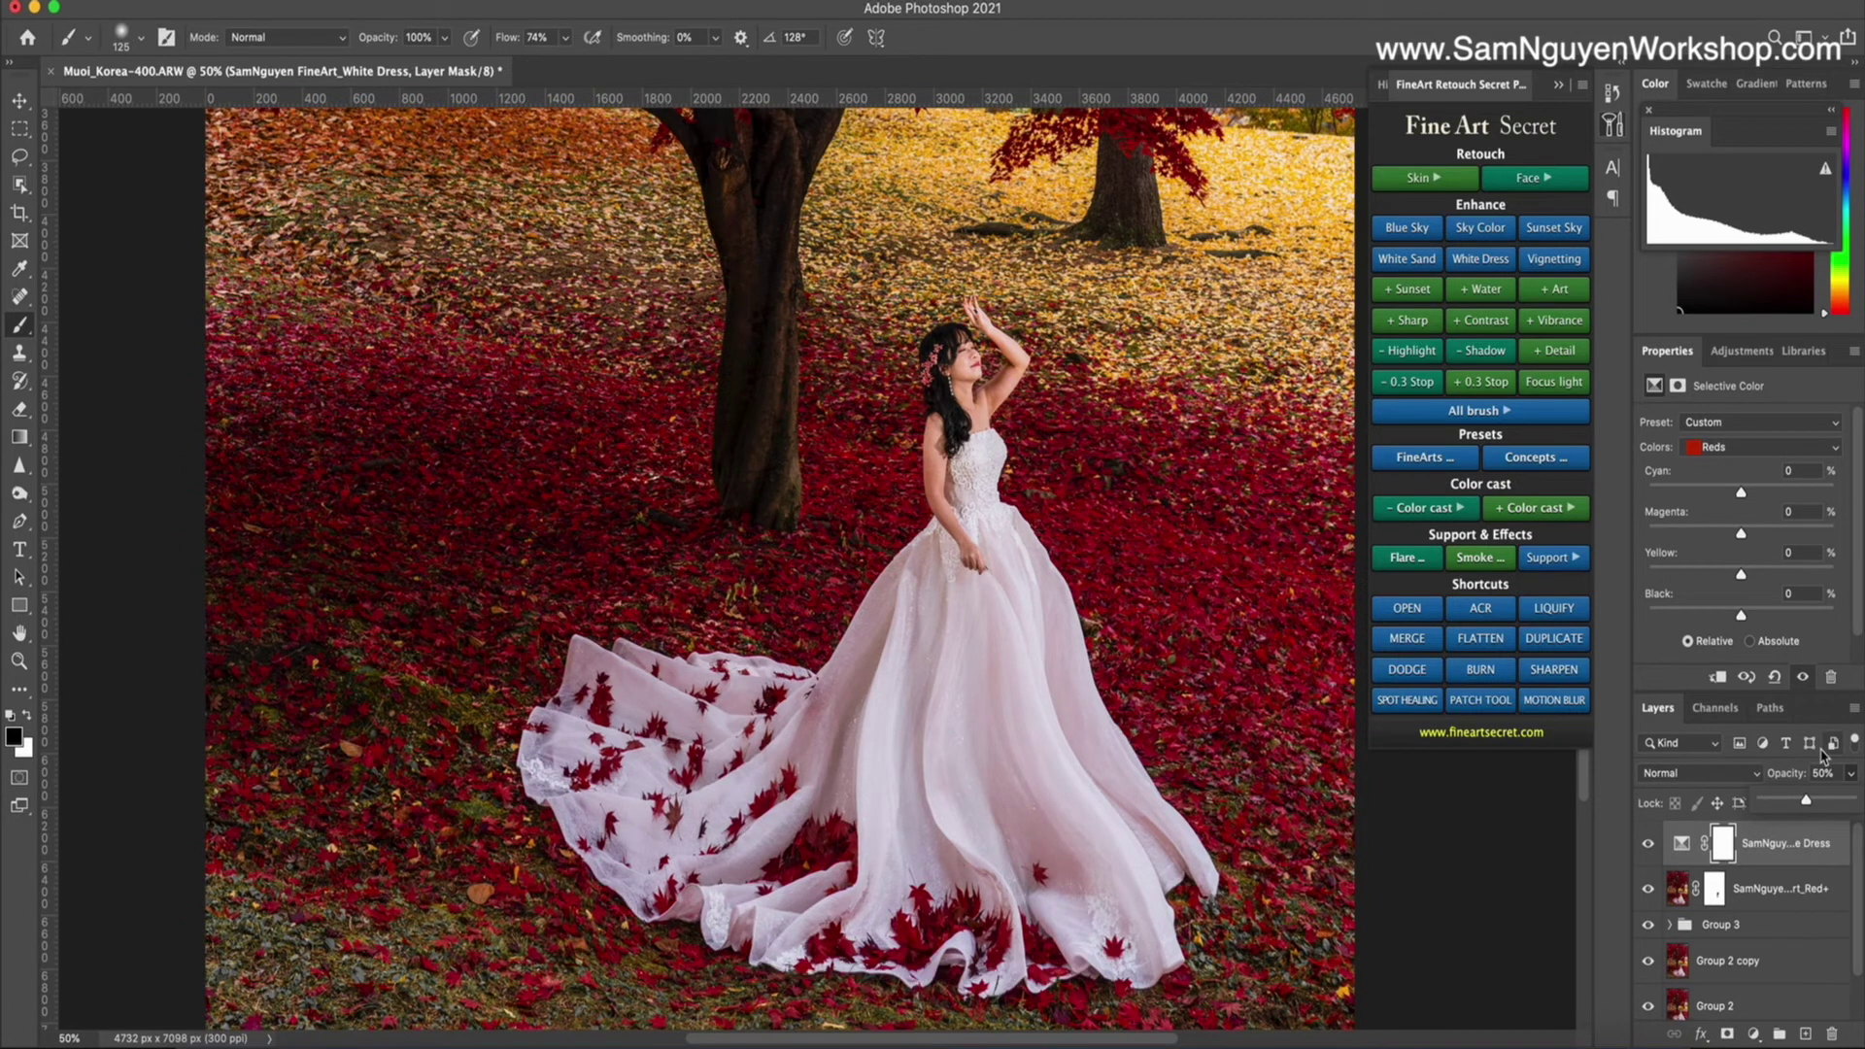
left_click(1731, 897)
key("super+minus")
key("super+minus")
key("super+minus")
left_click(1684, 851)
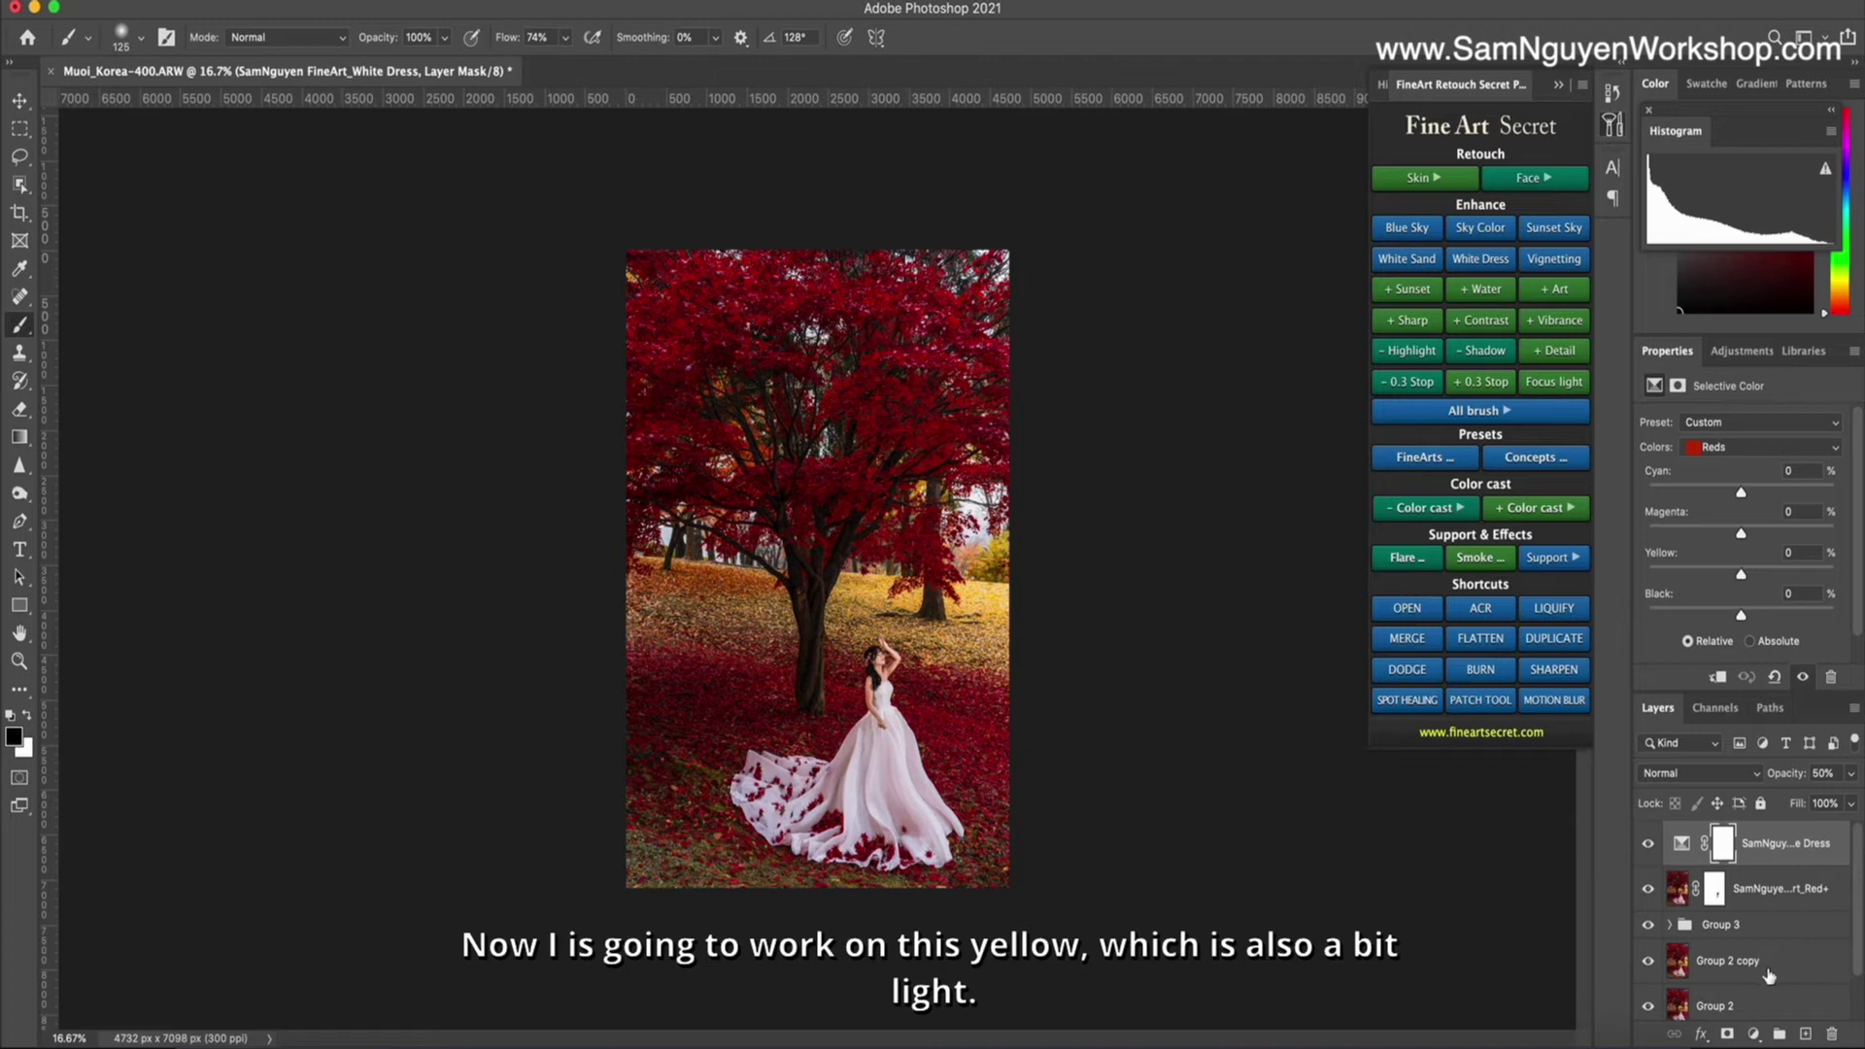
Merge visible edits into Layer 1 and set its Camera Raw Yellows hue to -100.
left_click(1409, 641)
left_click(1478, 607)
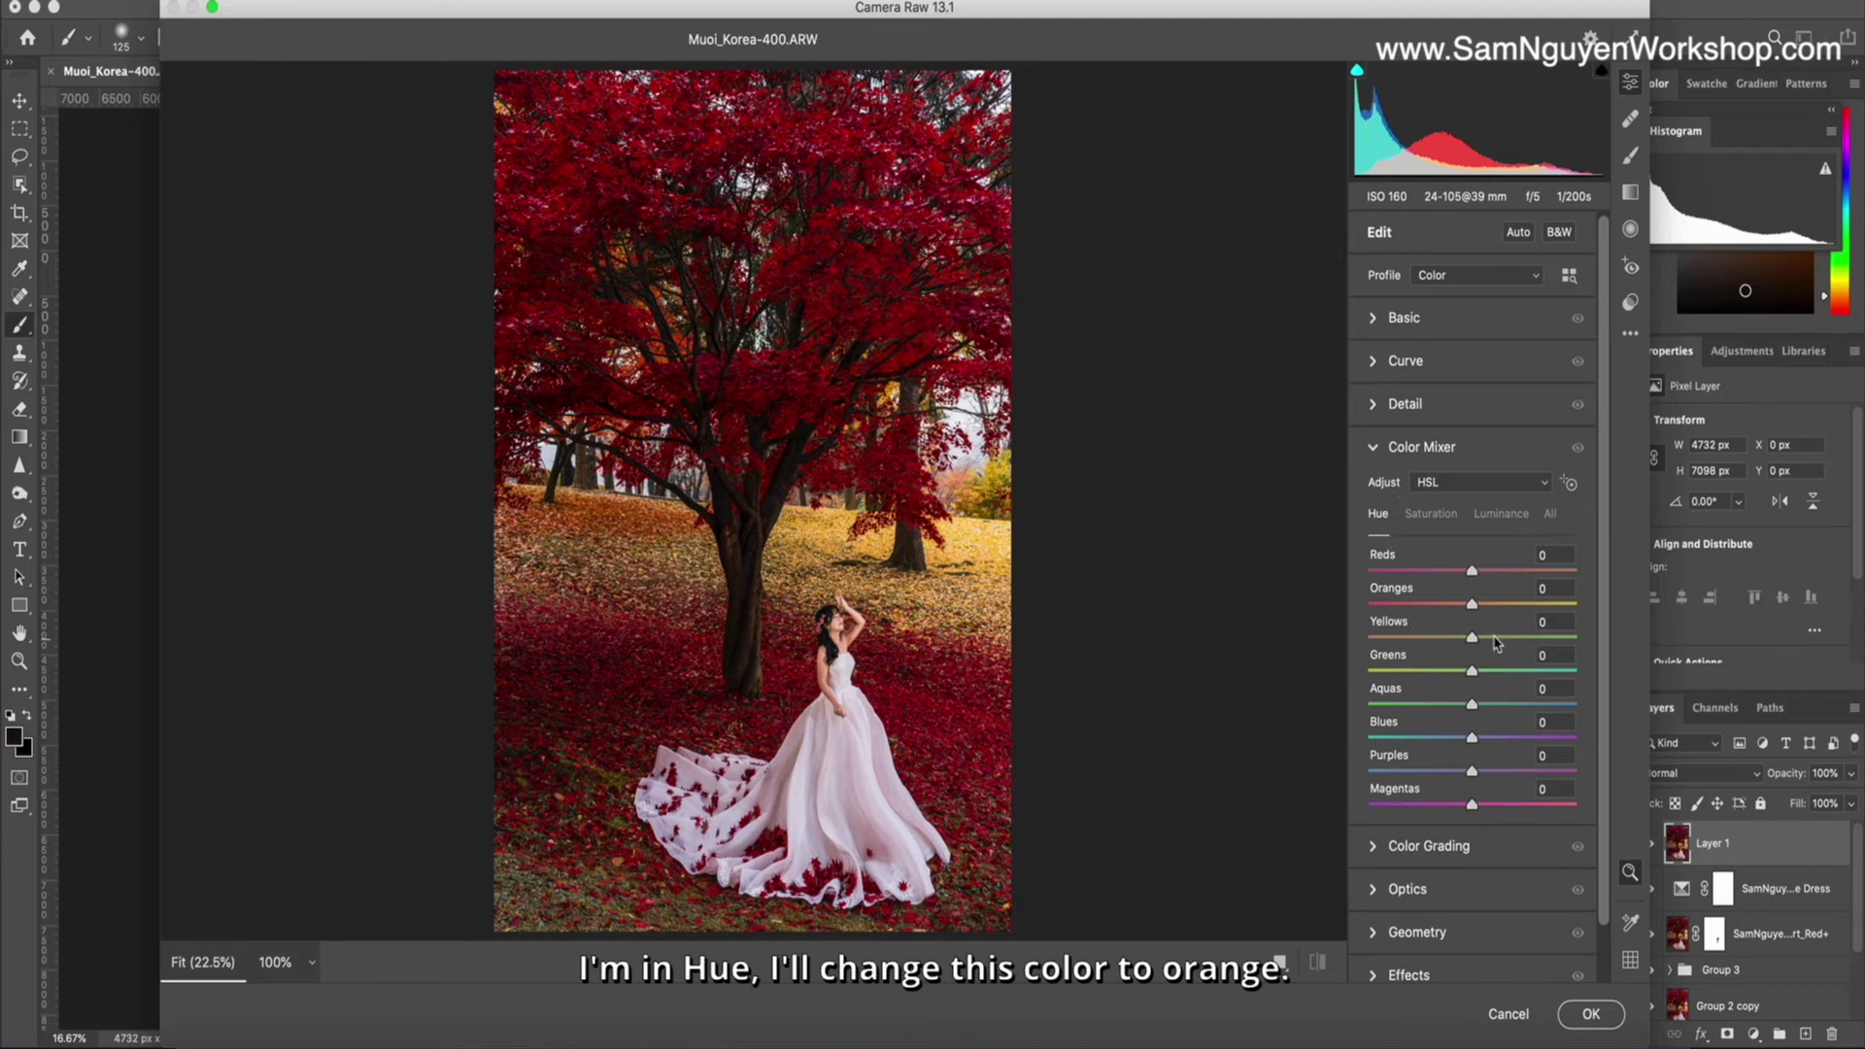
left_click_drag(1470, 642, 1307, 629)
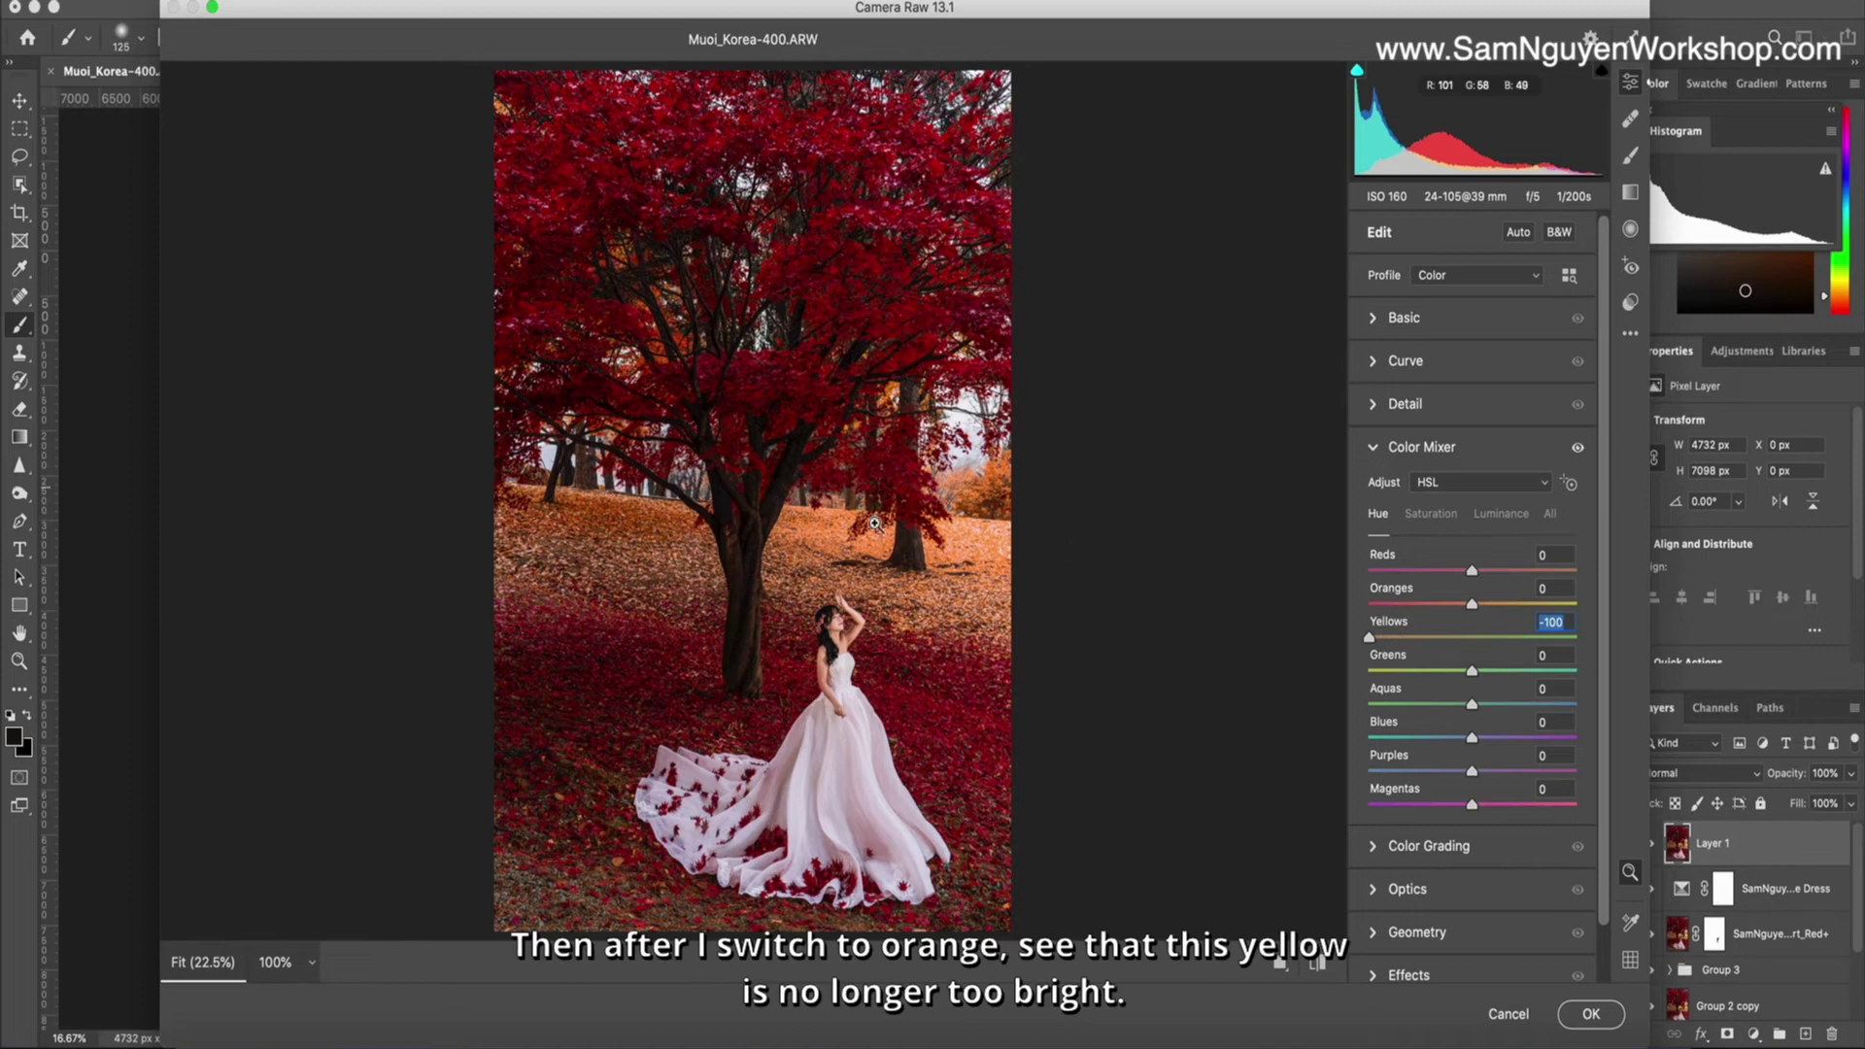
left_click(1585, 1012)
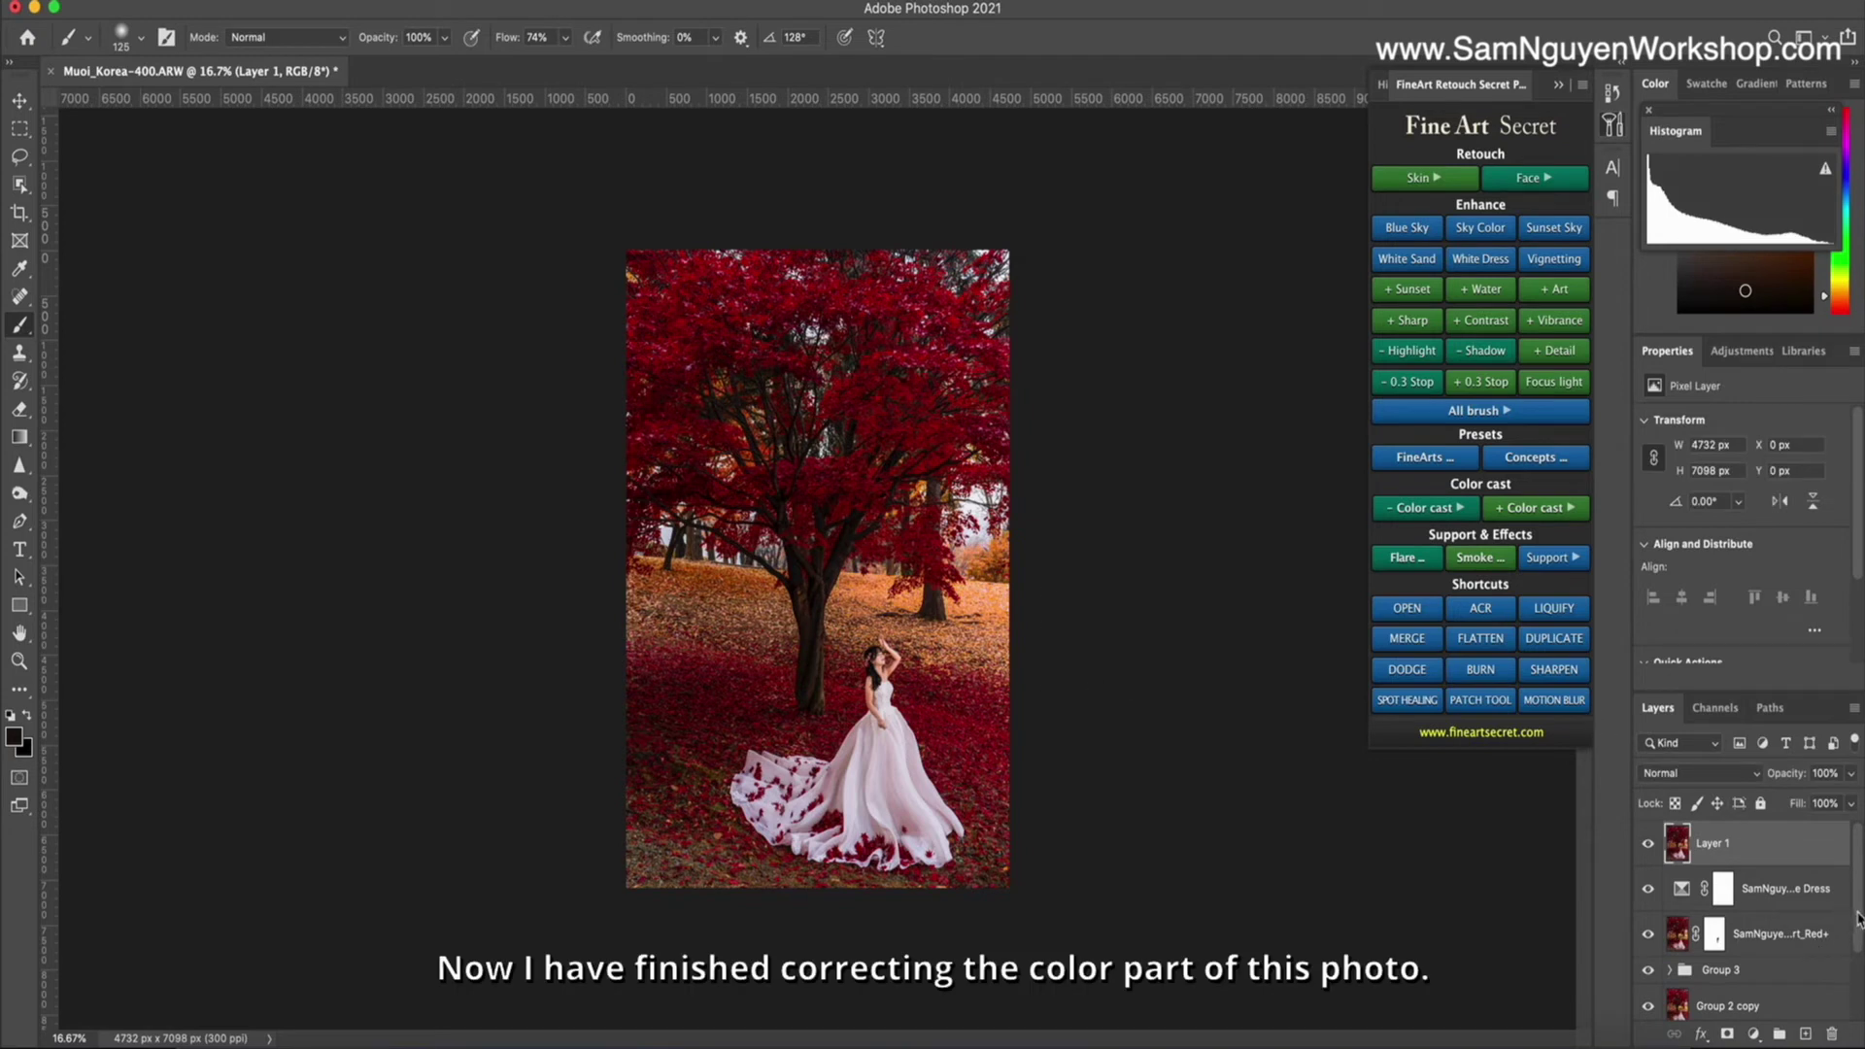
Group the top three retouch layers into Group 4.
scroll(1858, 918, "down", 3)
left_click(1749, 918, "shift")
key("ctrl+g")
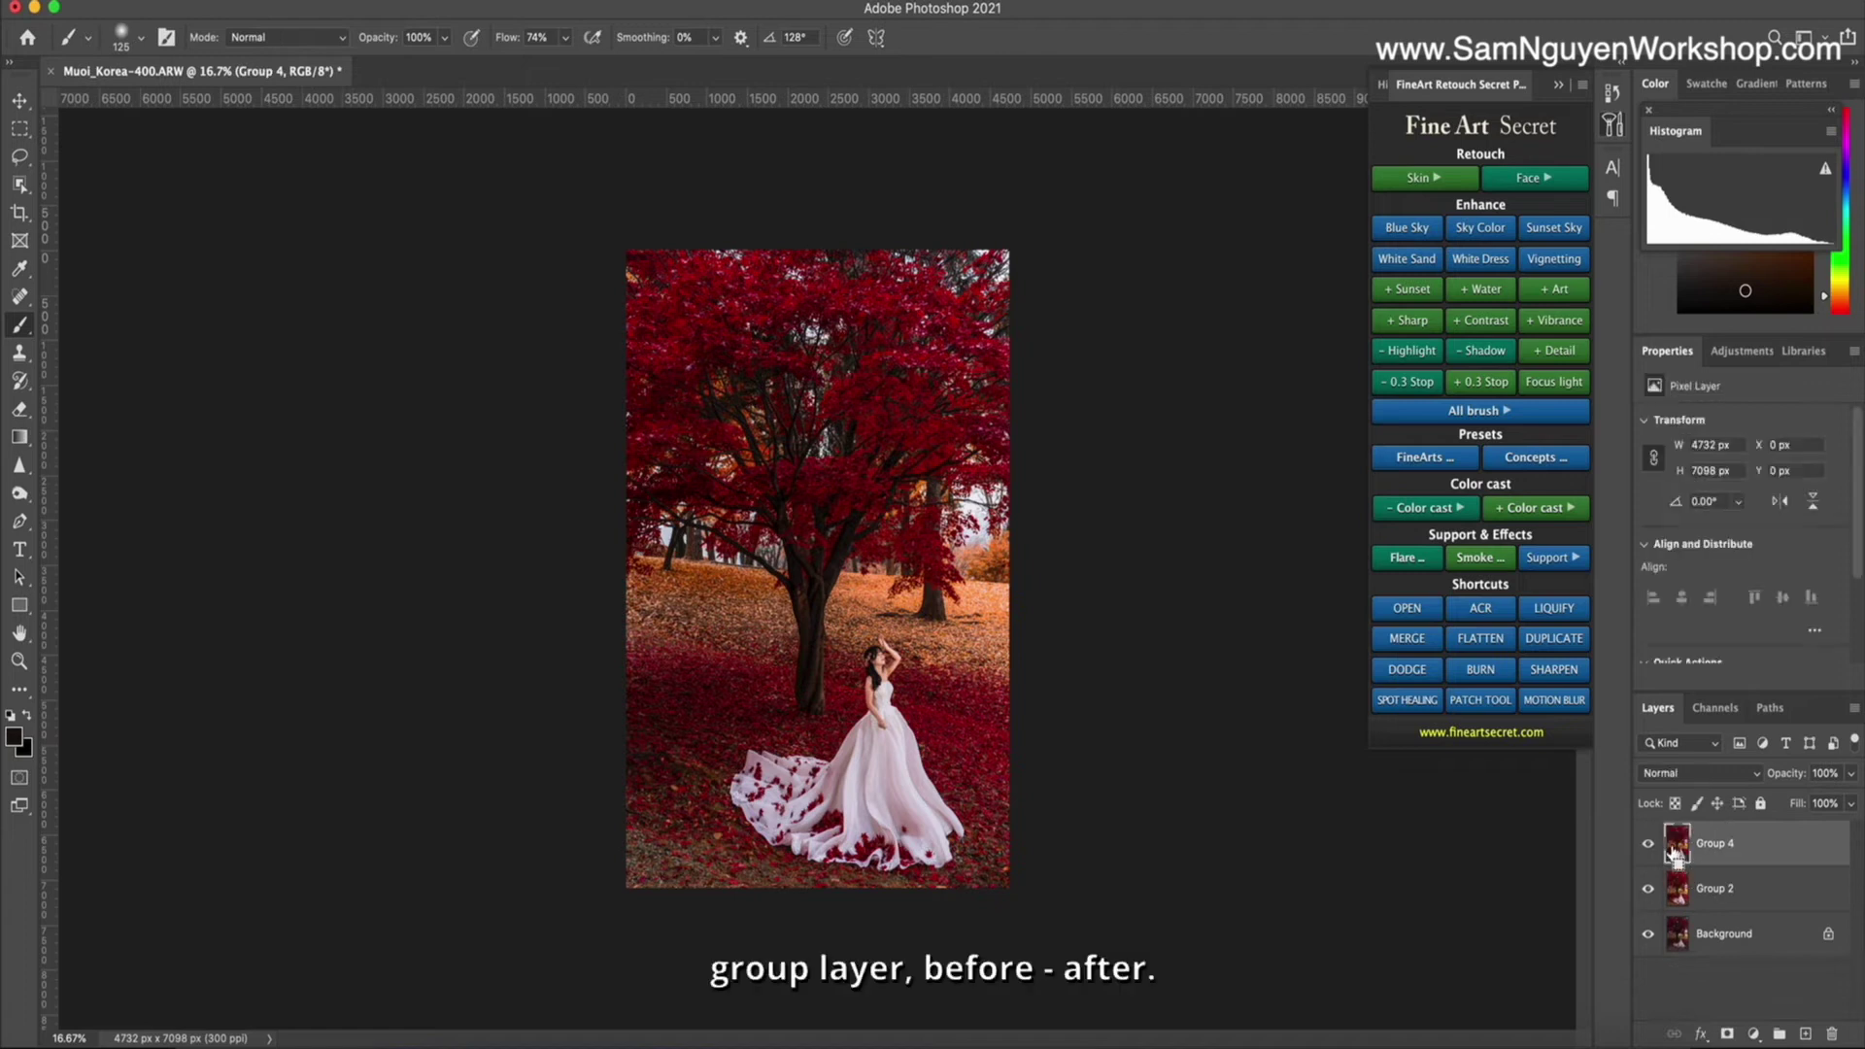
Compare Group 4 against the original photo, then duplicate it as Group 4 copy.
left_click(1648, 845)
left_click(1648, 844)
left_click(1648, 844)
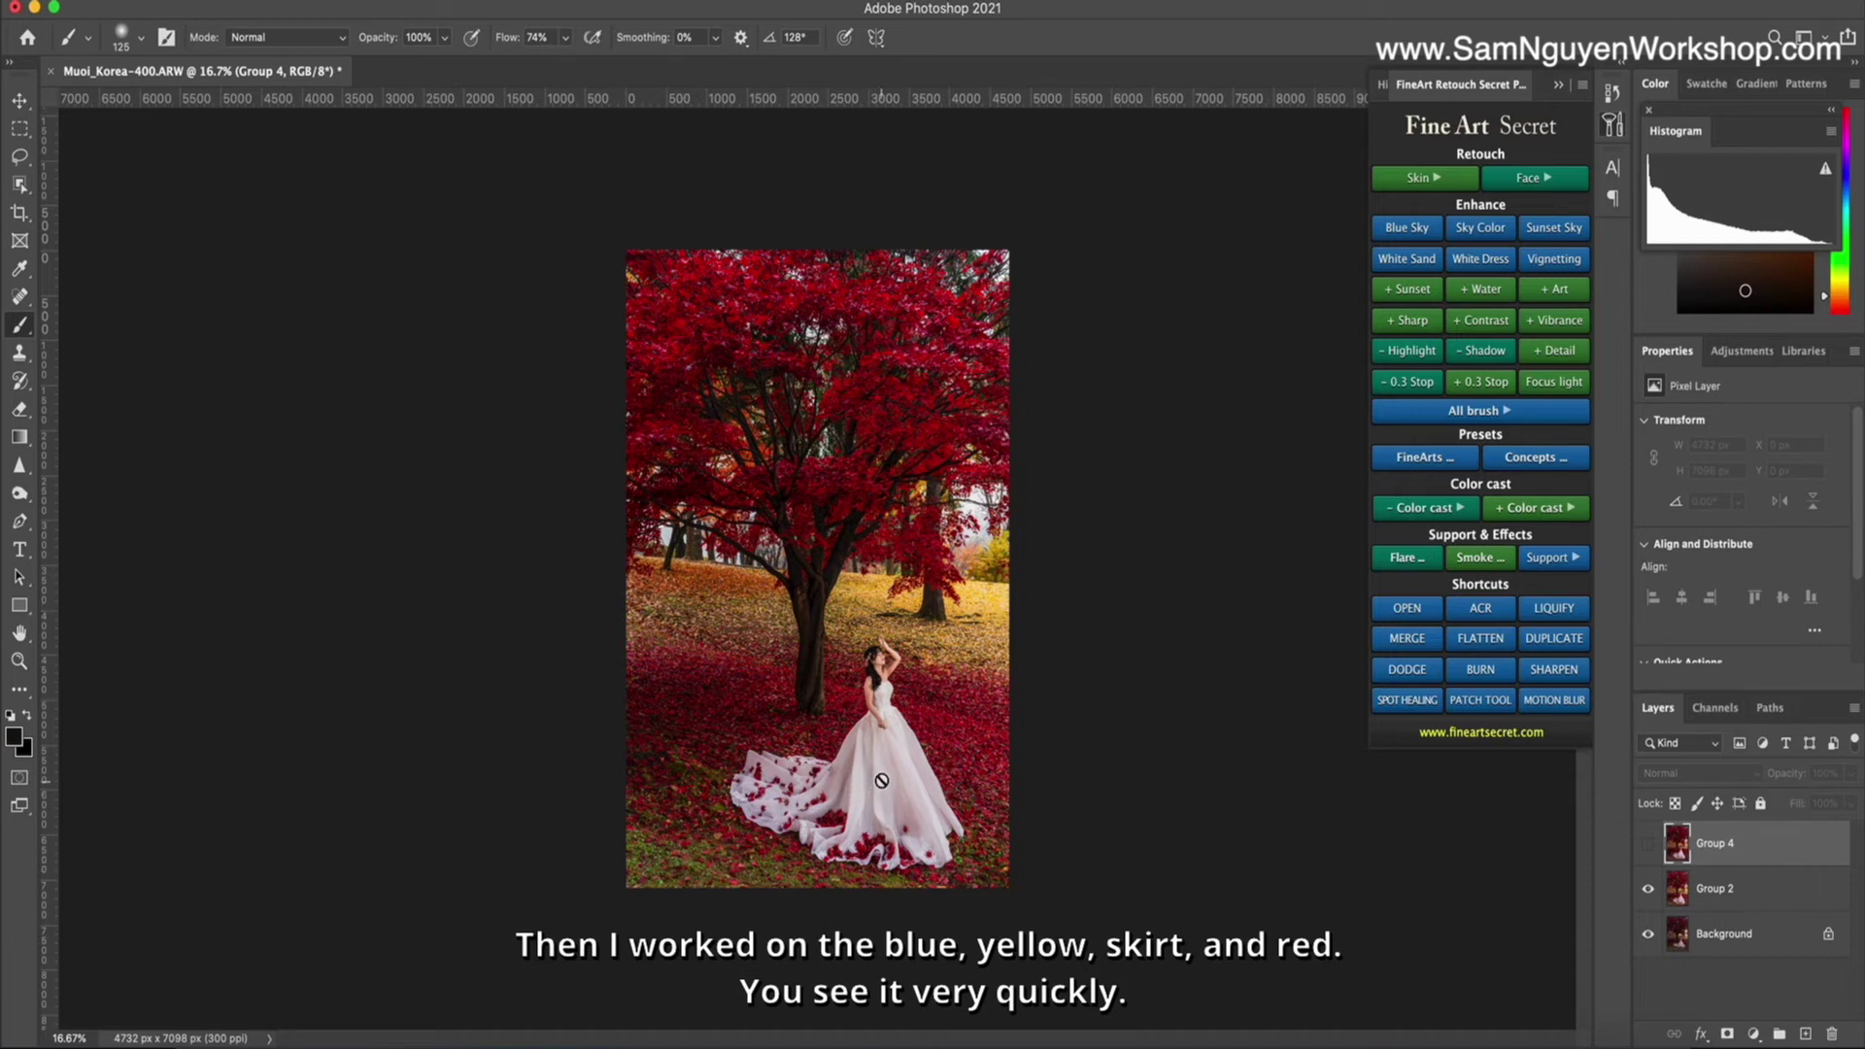
left_click(1648, 845)
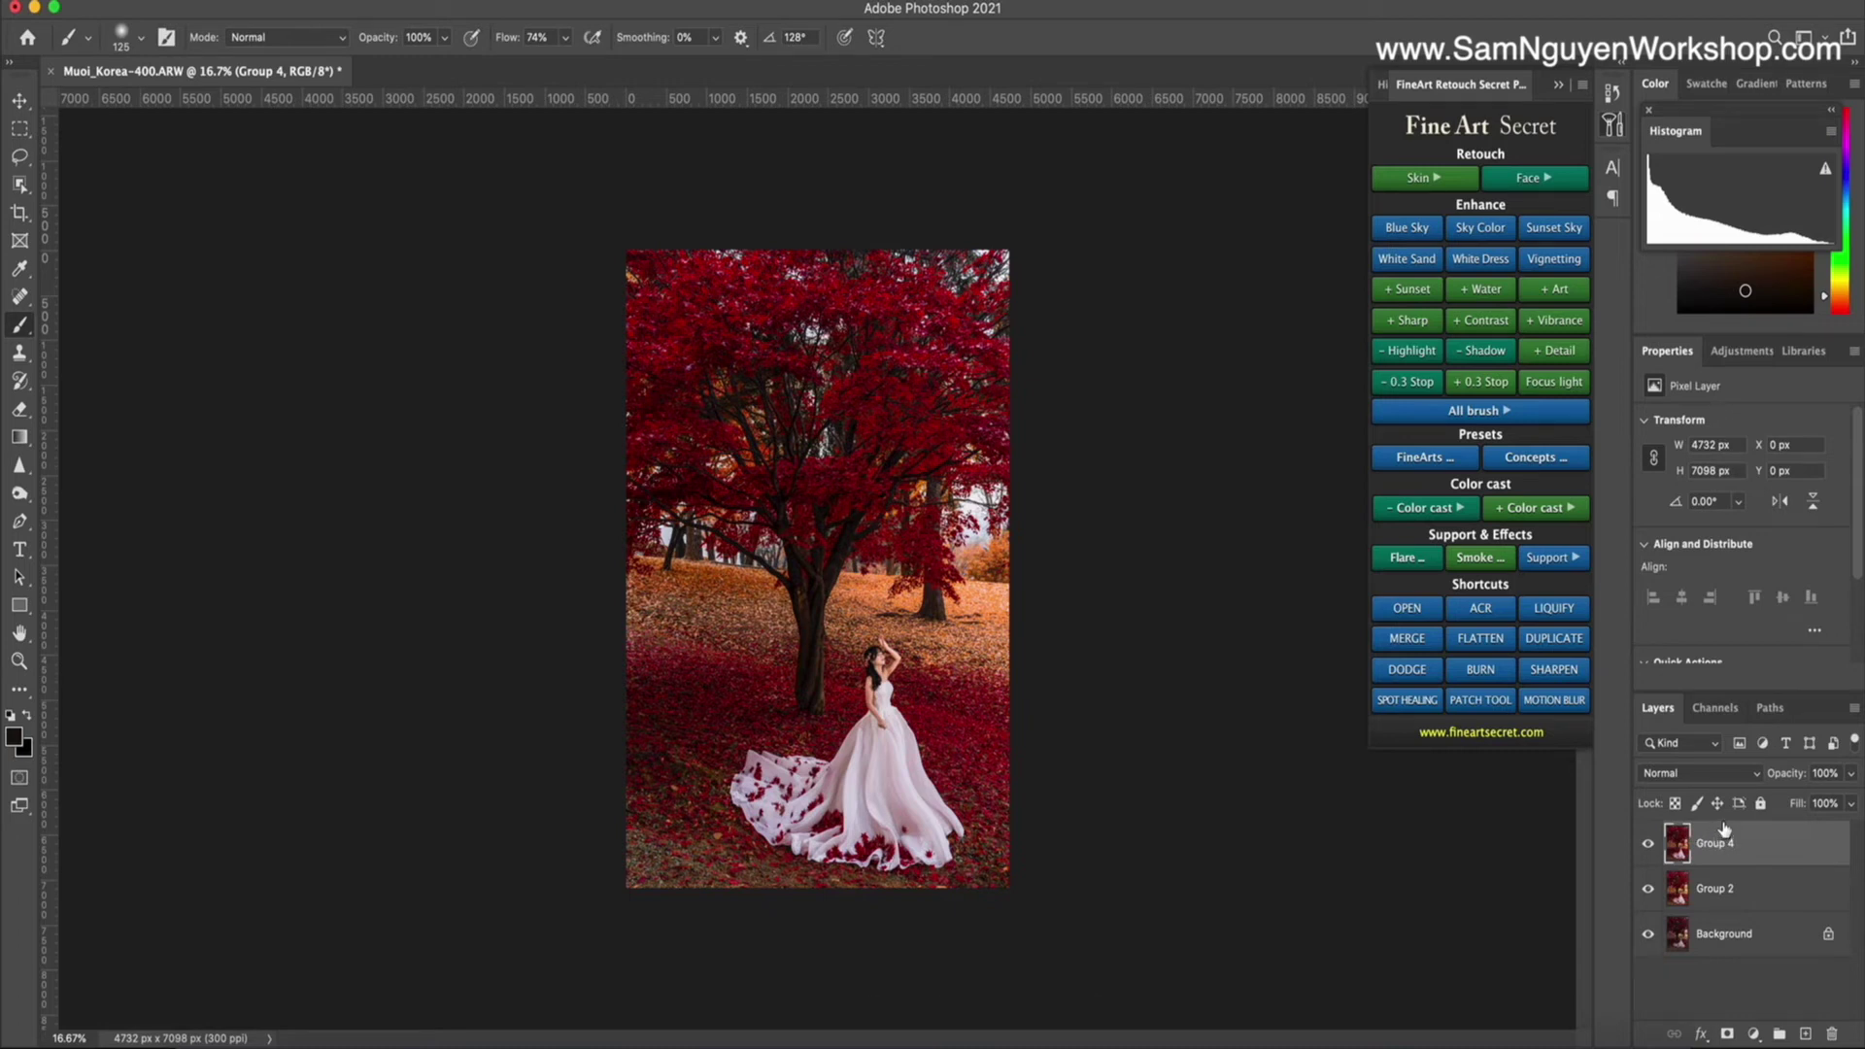
key("super+j")
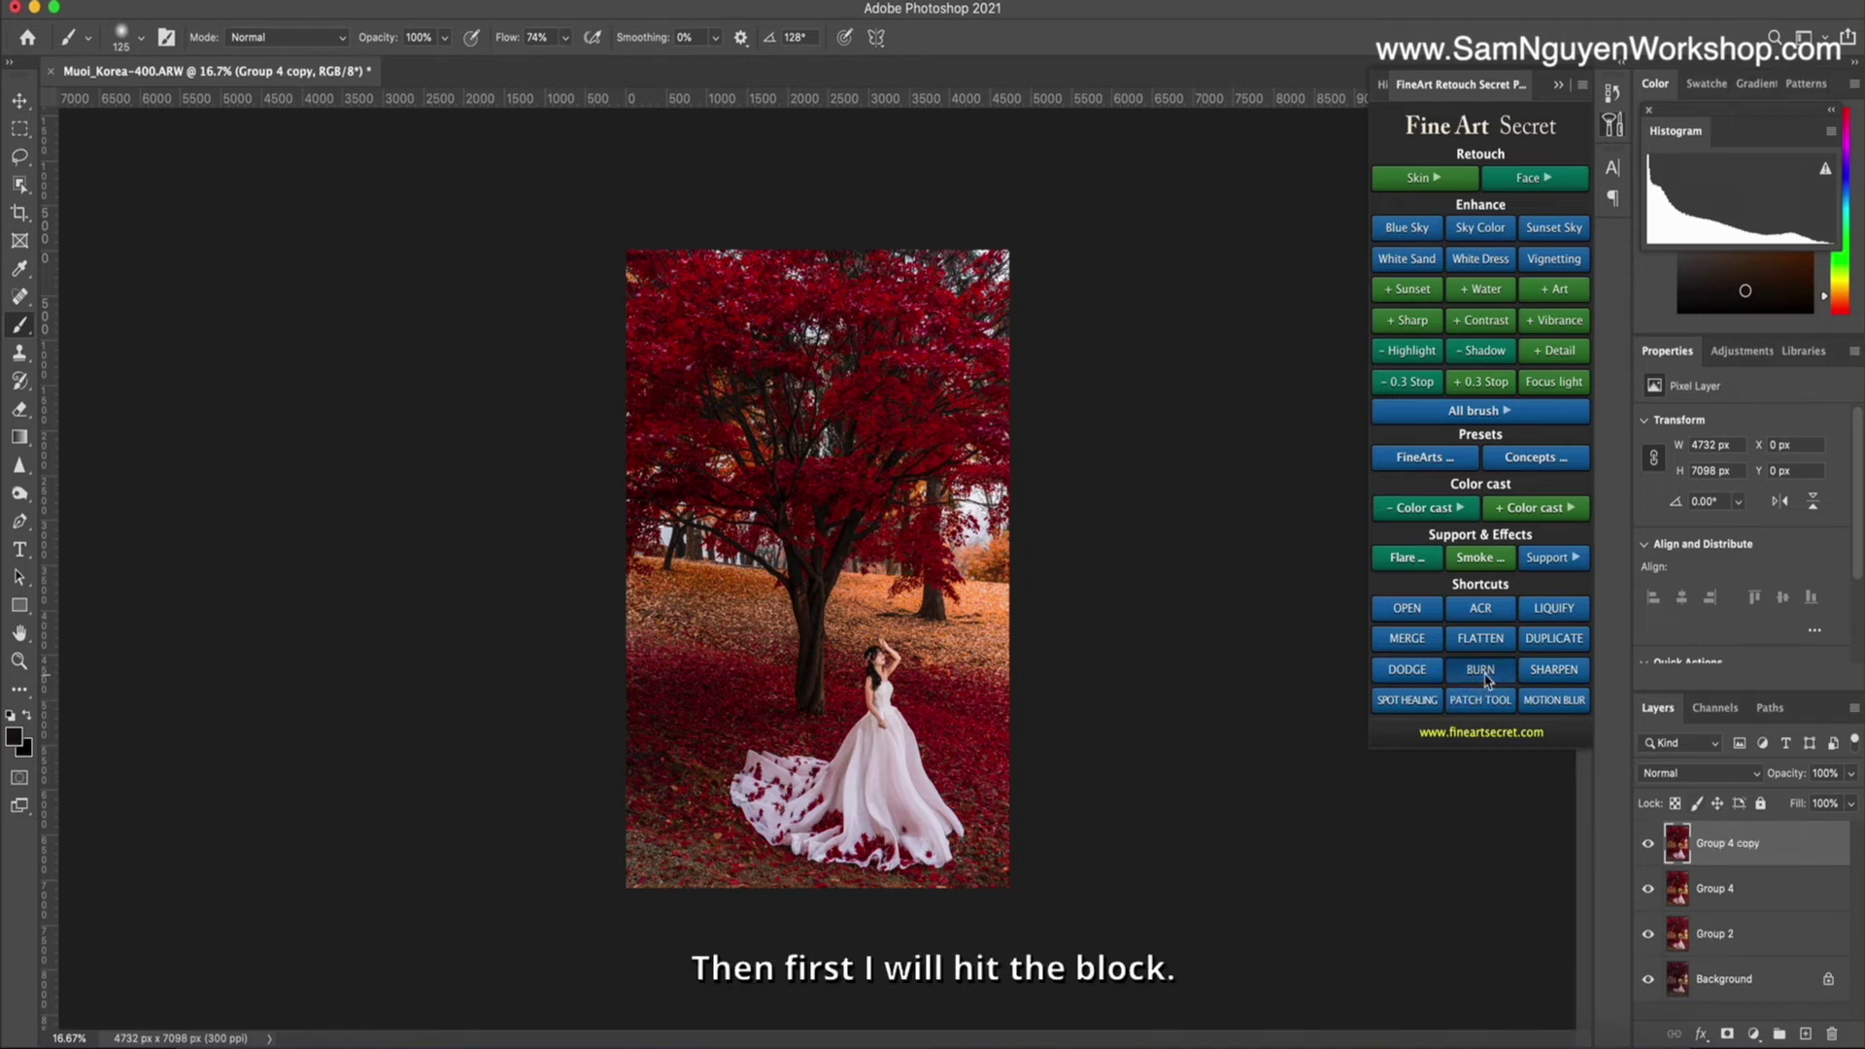
Switch to Burn at Midtones, 10% exposure, and darken the photo's edges with a 1000-1500 brush.
left_click(1484, 682)
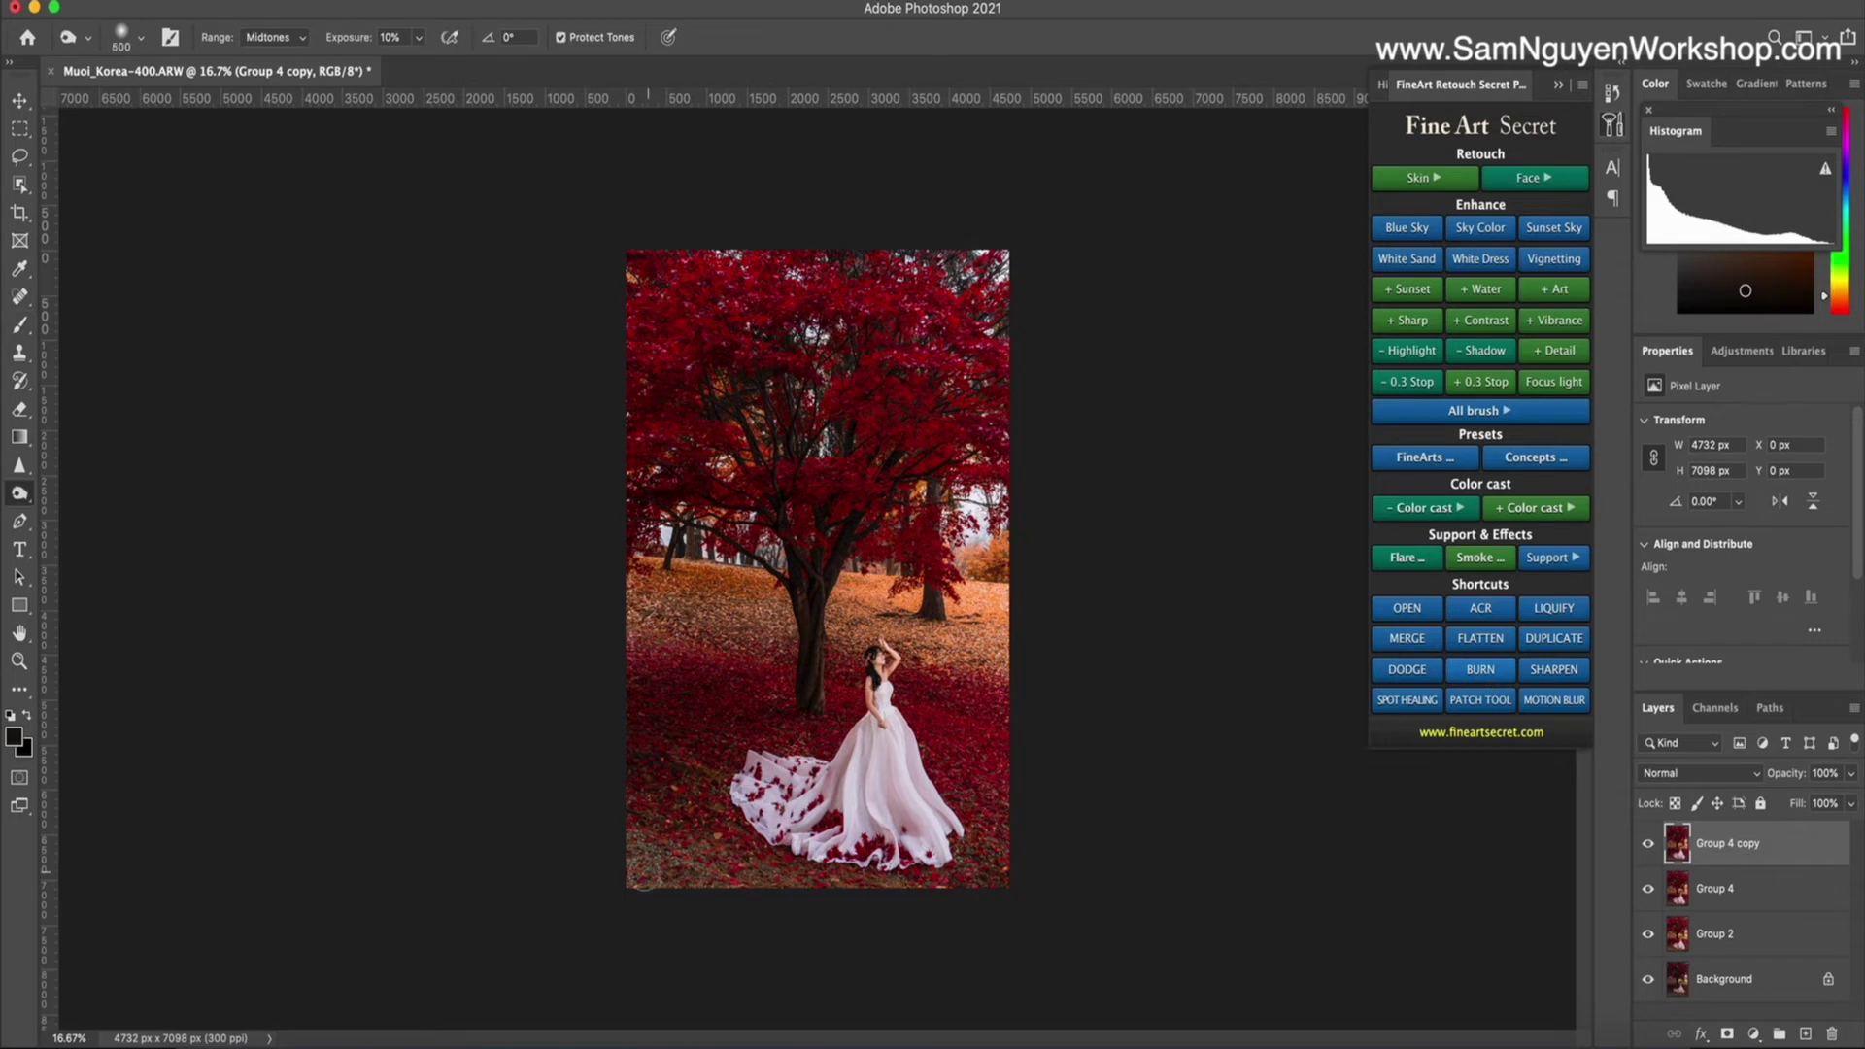
key("bracketright")
key("bracketright")
key("bracketright")
key("bracketright")
key("bracketright")
key("bracketright")
key("bracketright")
key("bracketright")
key("bracketright")
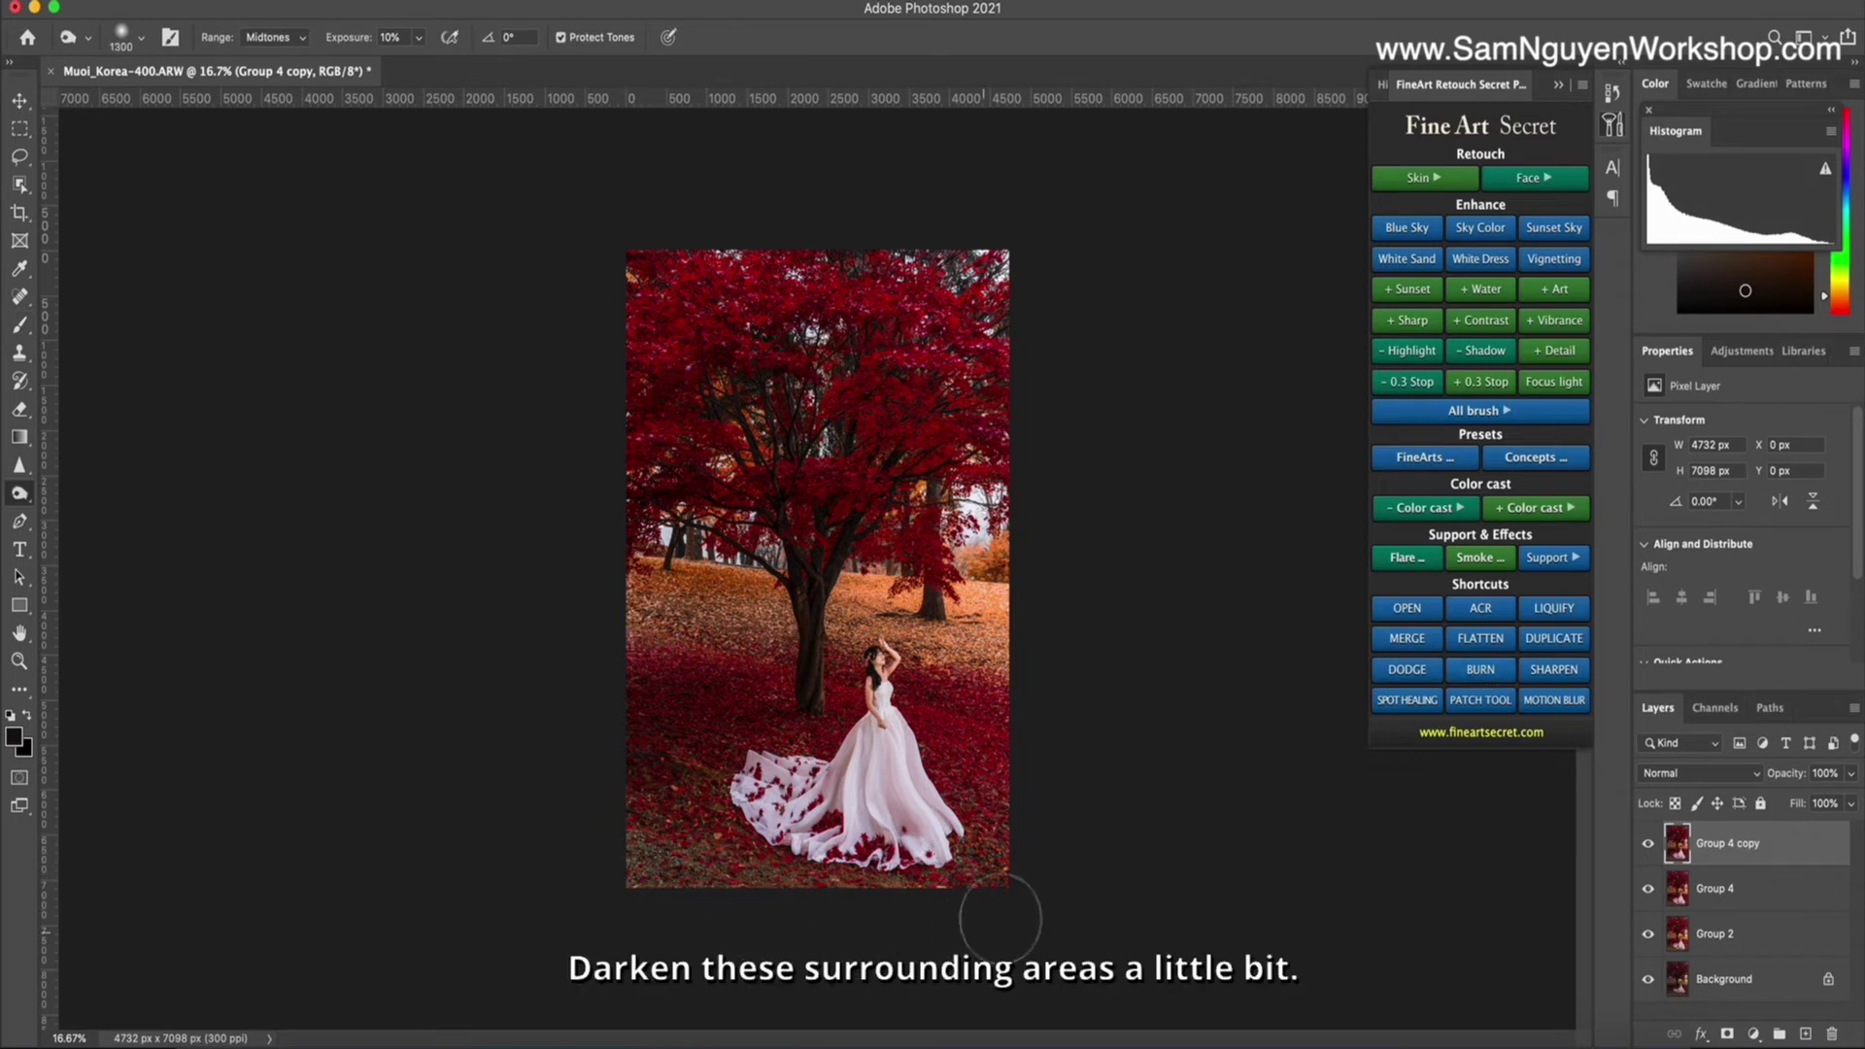
key("bracketright")
key("bracketright")
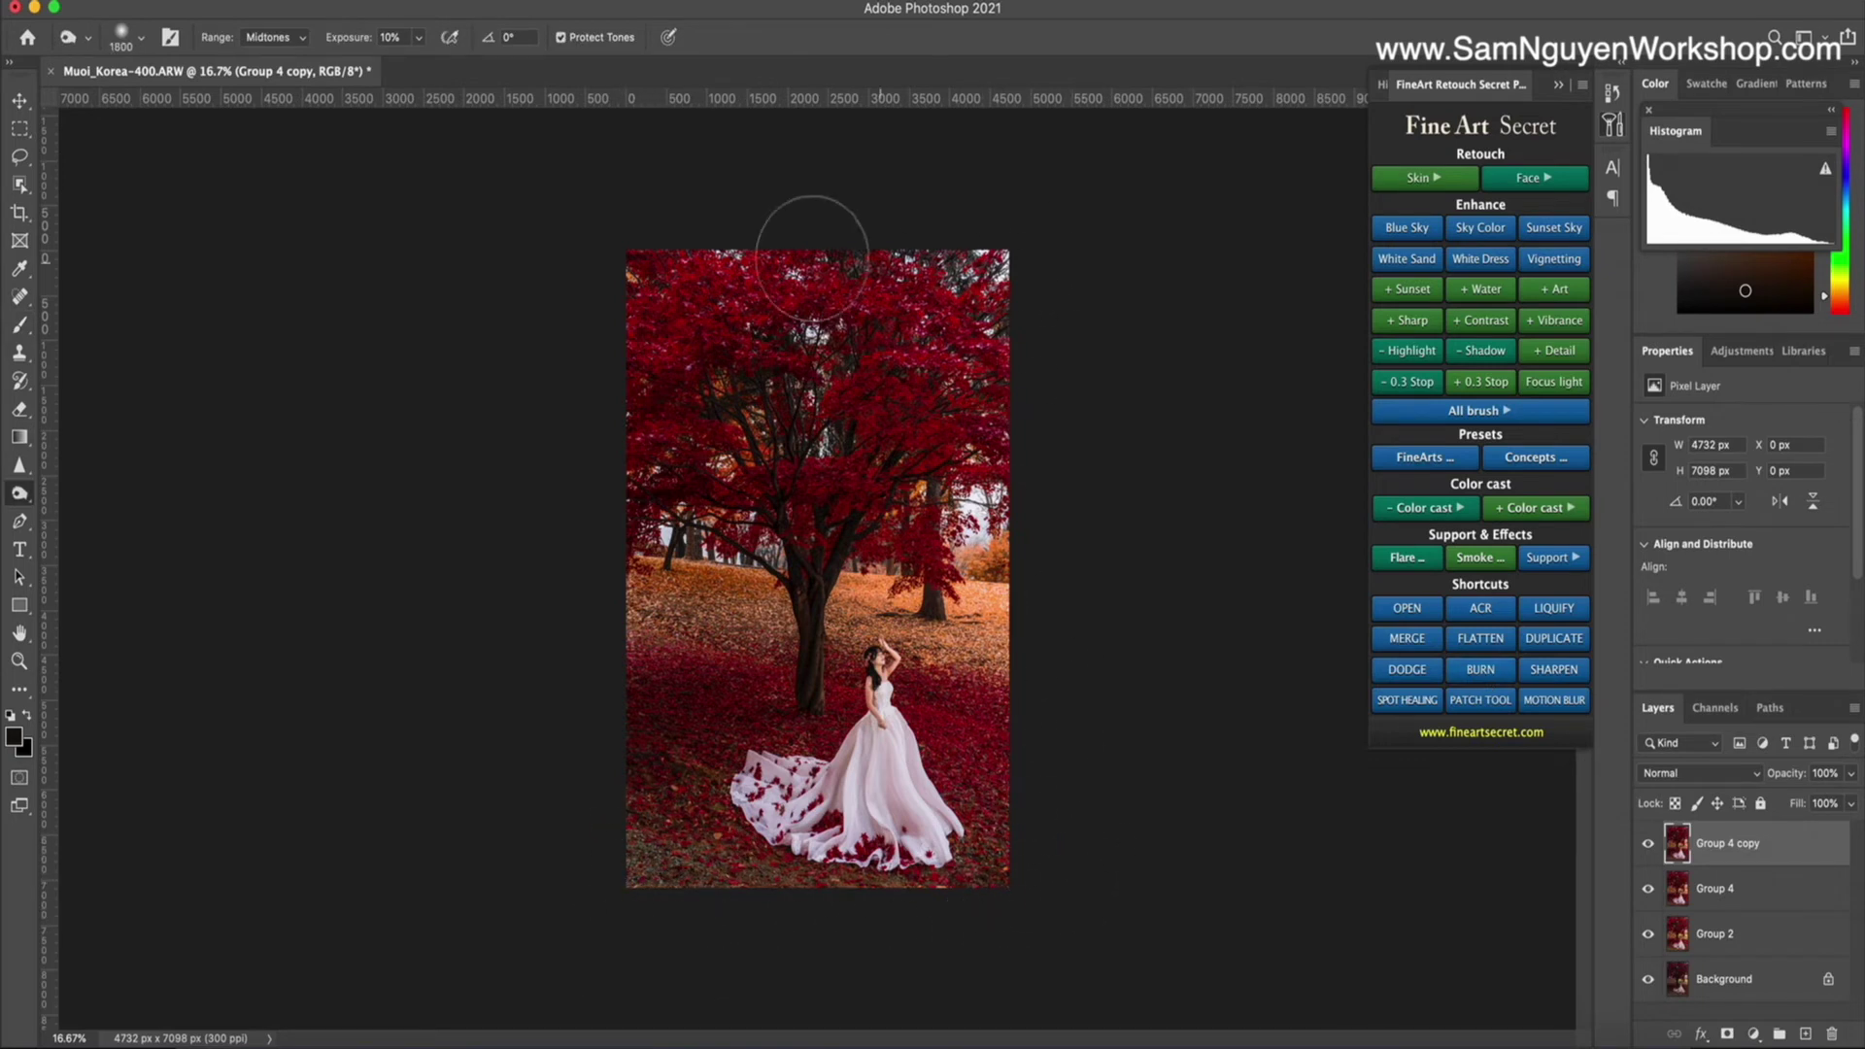
key("bracketleft")
key("bracketleft")
key("bracketleft")
key("bracketleft")
key("bracketleft")
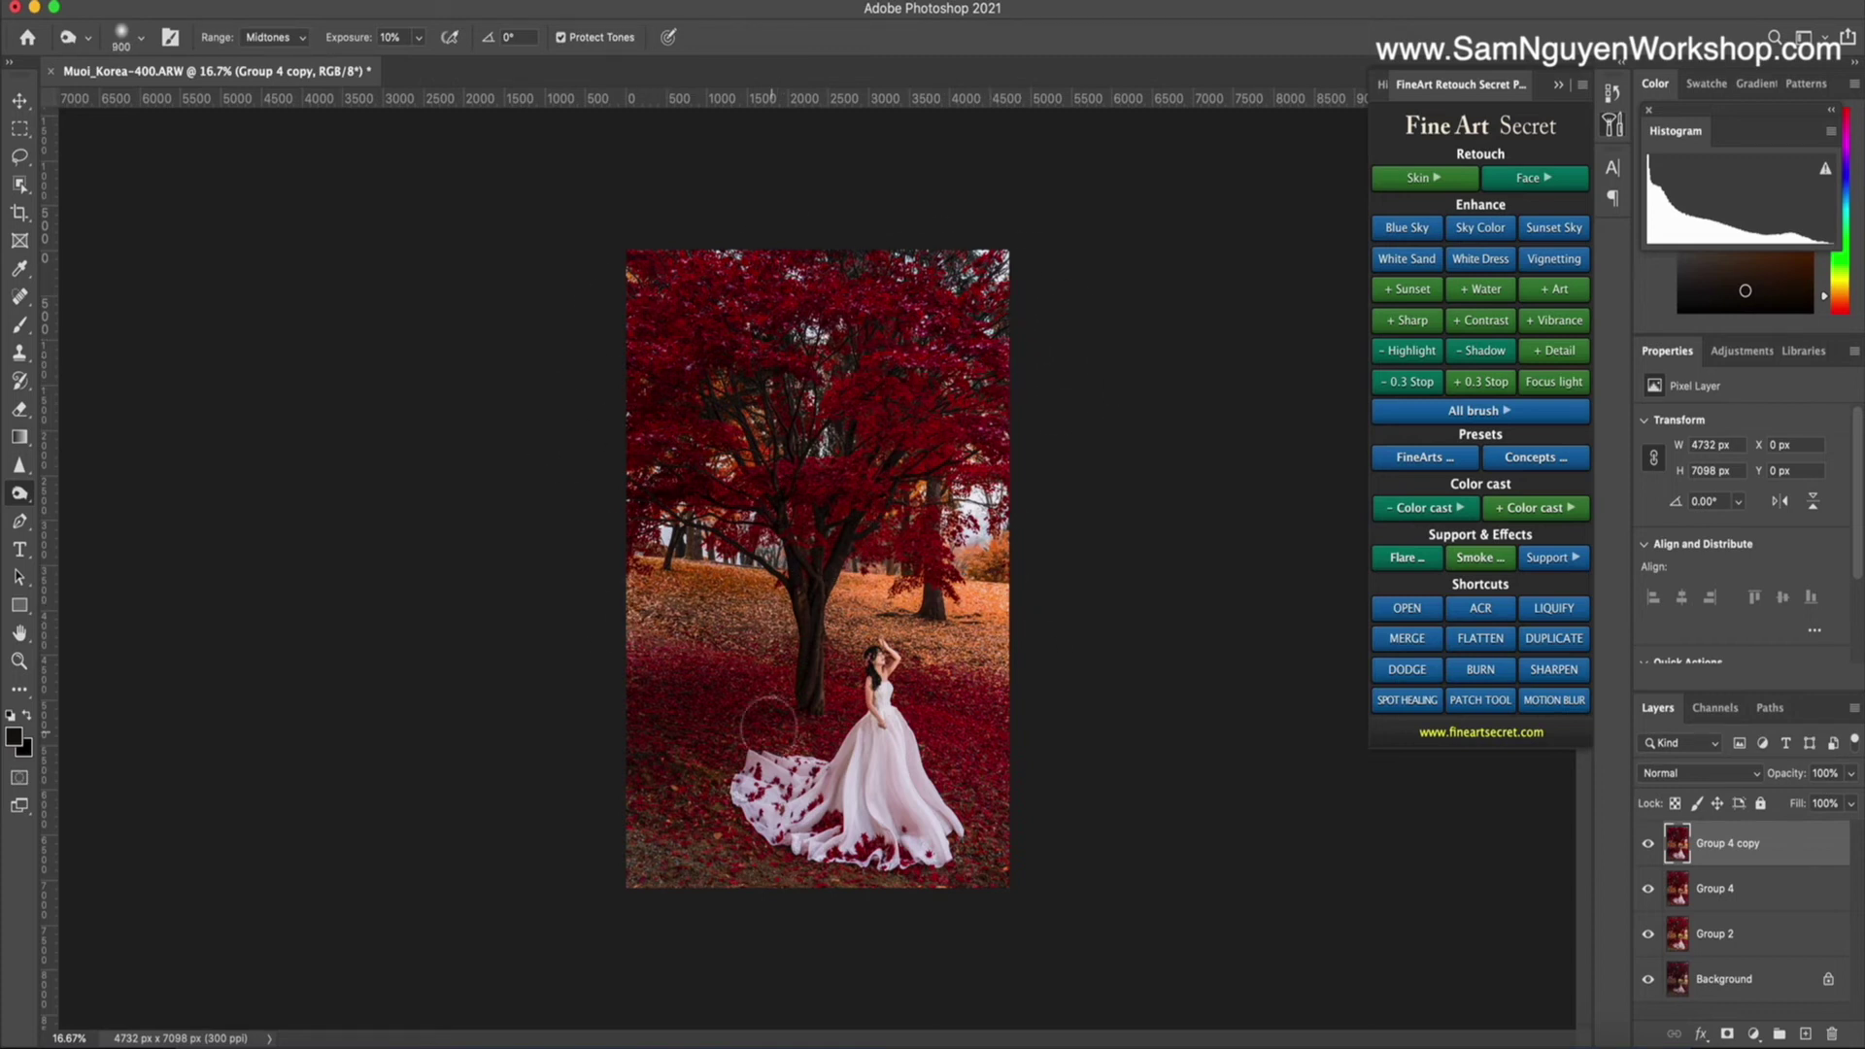
key("ctrl+plus")
key("ctrl+plus")
scroll(795, 643, "down", 5)
scroll(794, 643, "right", 1)
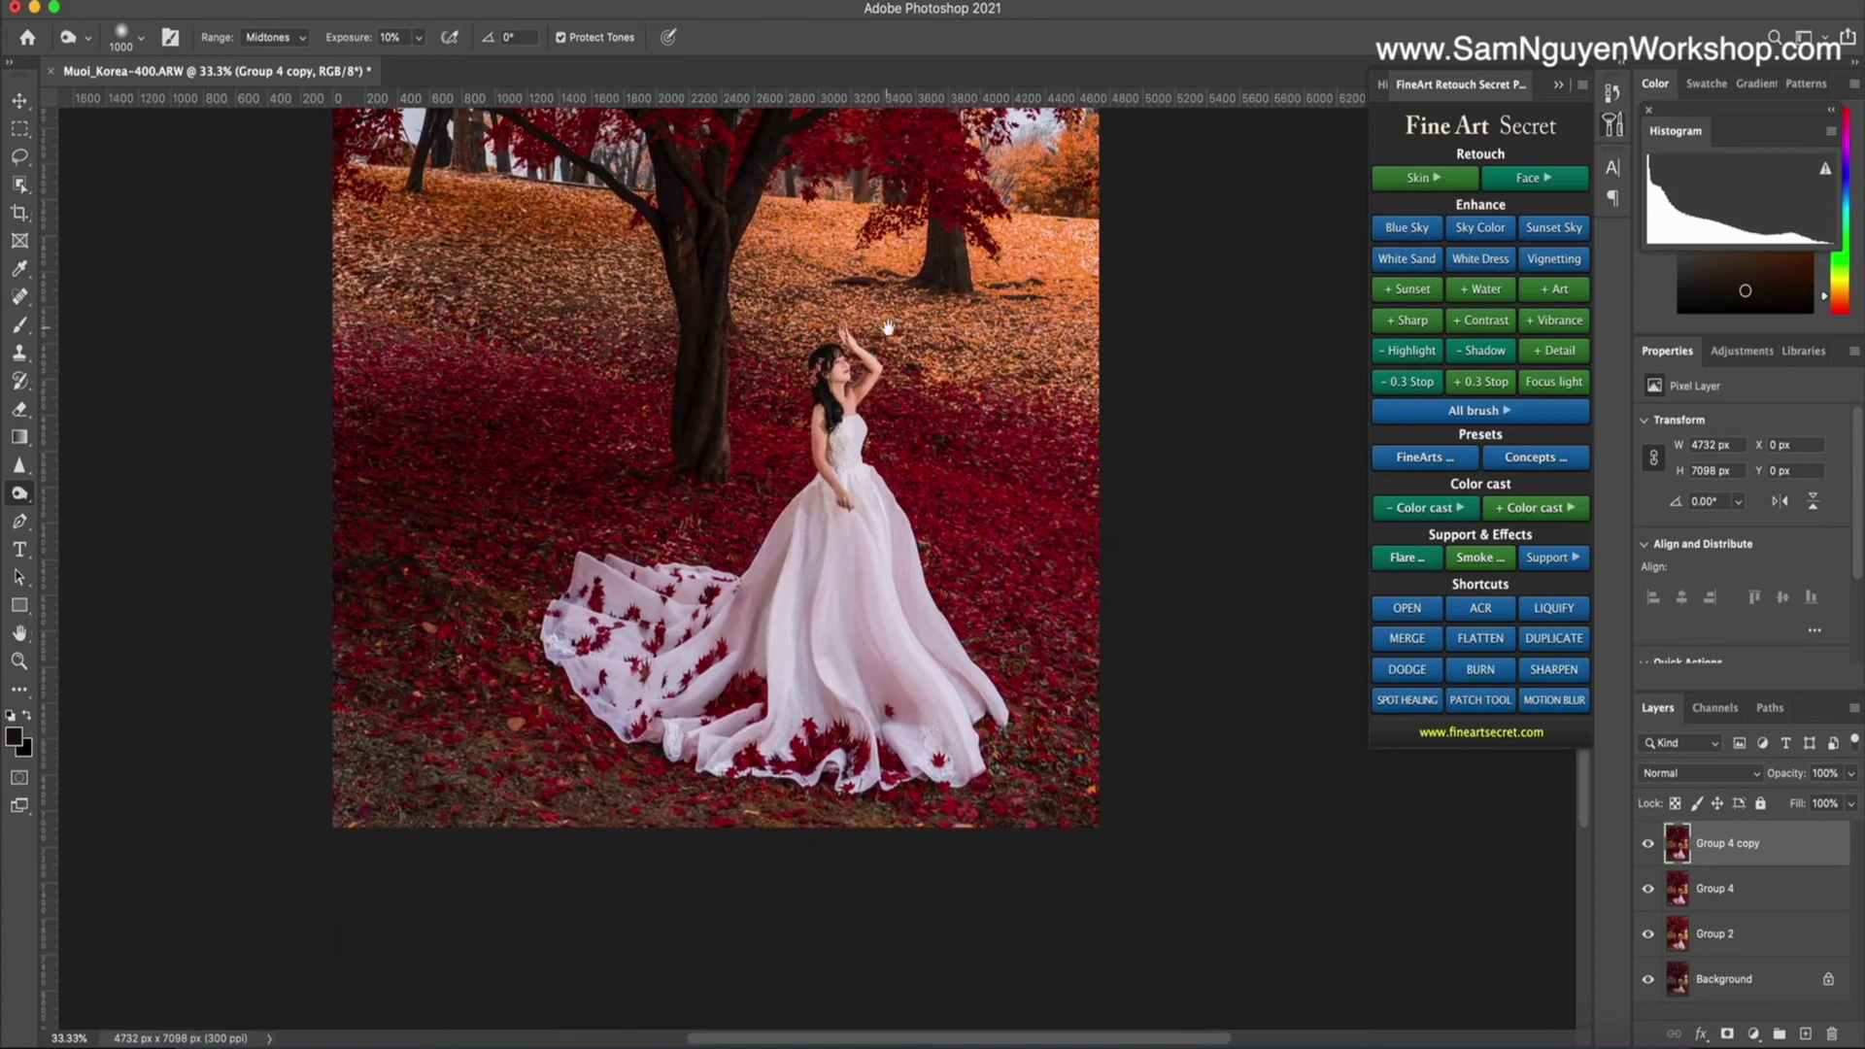
Burn the dress shadows with a smaller brush, sized between 250 and 125.
key("bracketleft")
key("bracketleft")
key("bracketleft")
key("bracketleft")
key("bracketleft")
key("bracketleft")
key("bracketleft")
key("bracketleft")
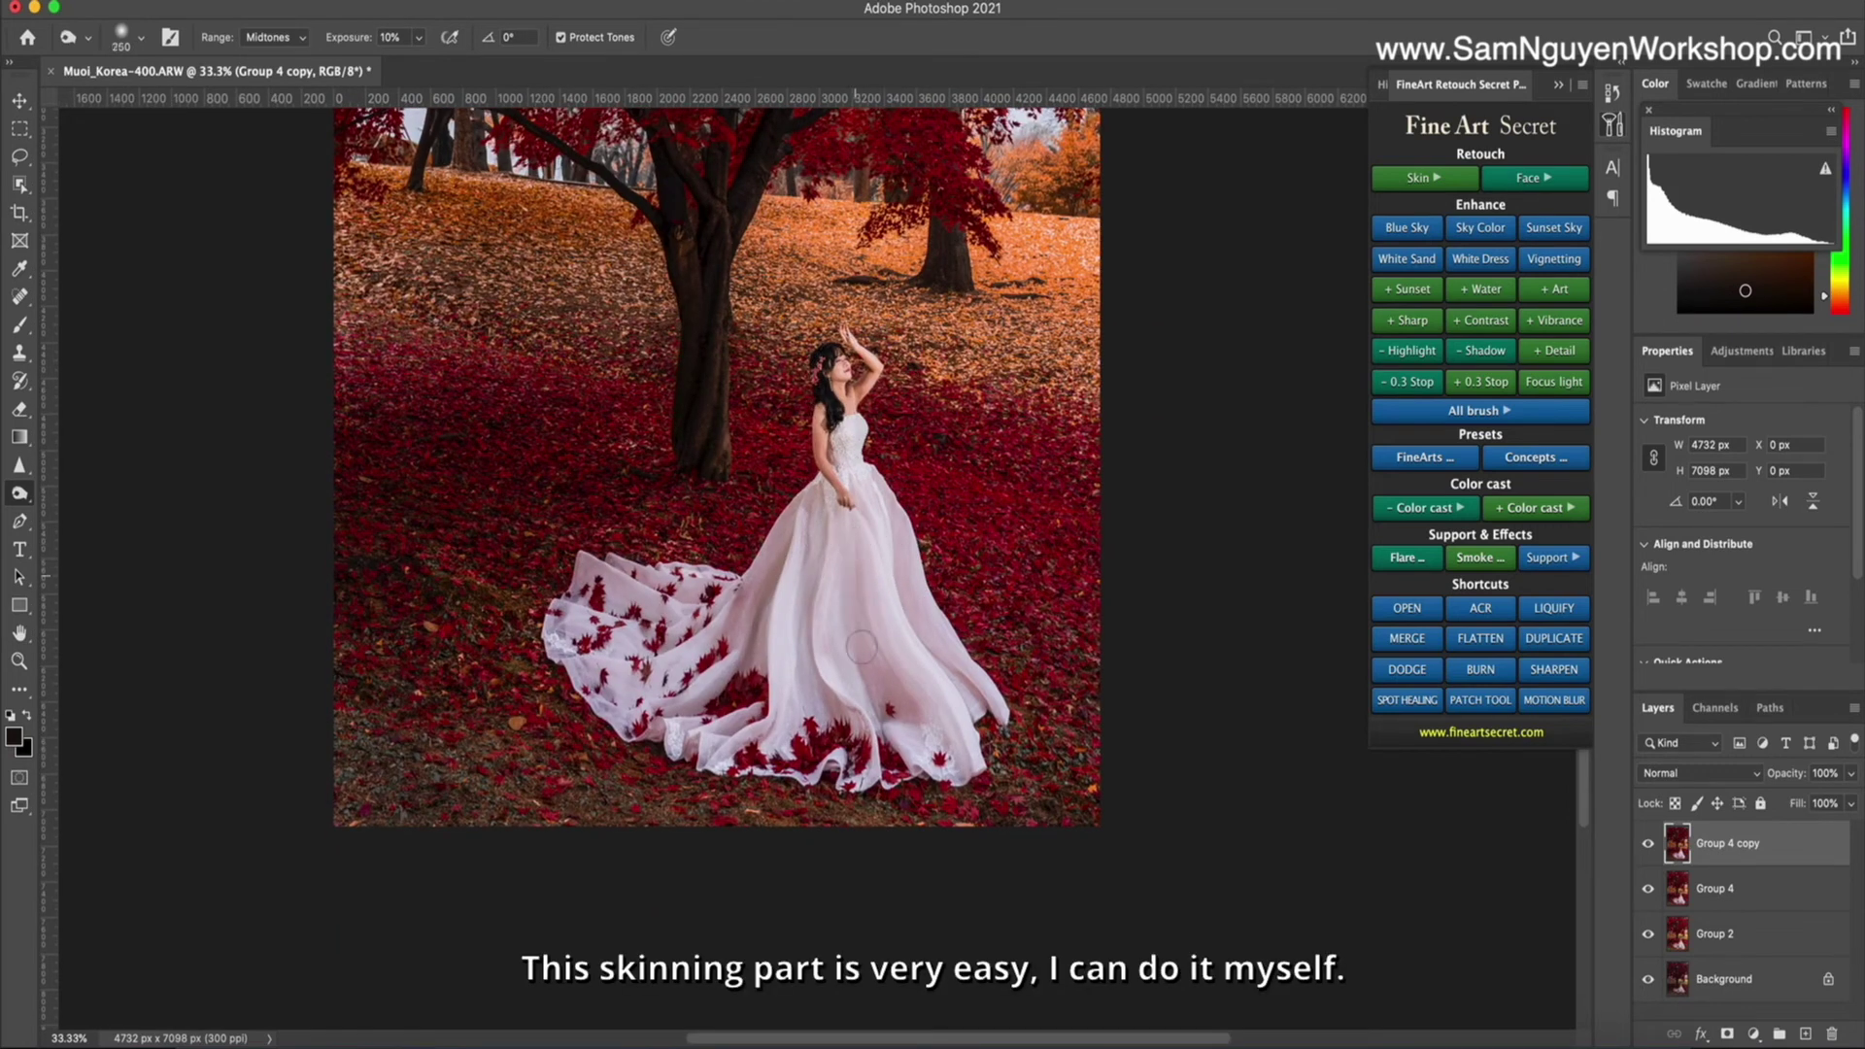
key("bracketleft")
key("bracketleft")
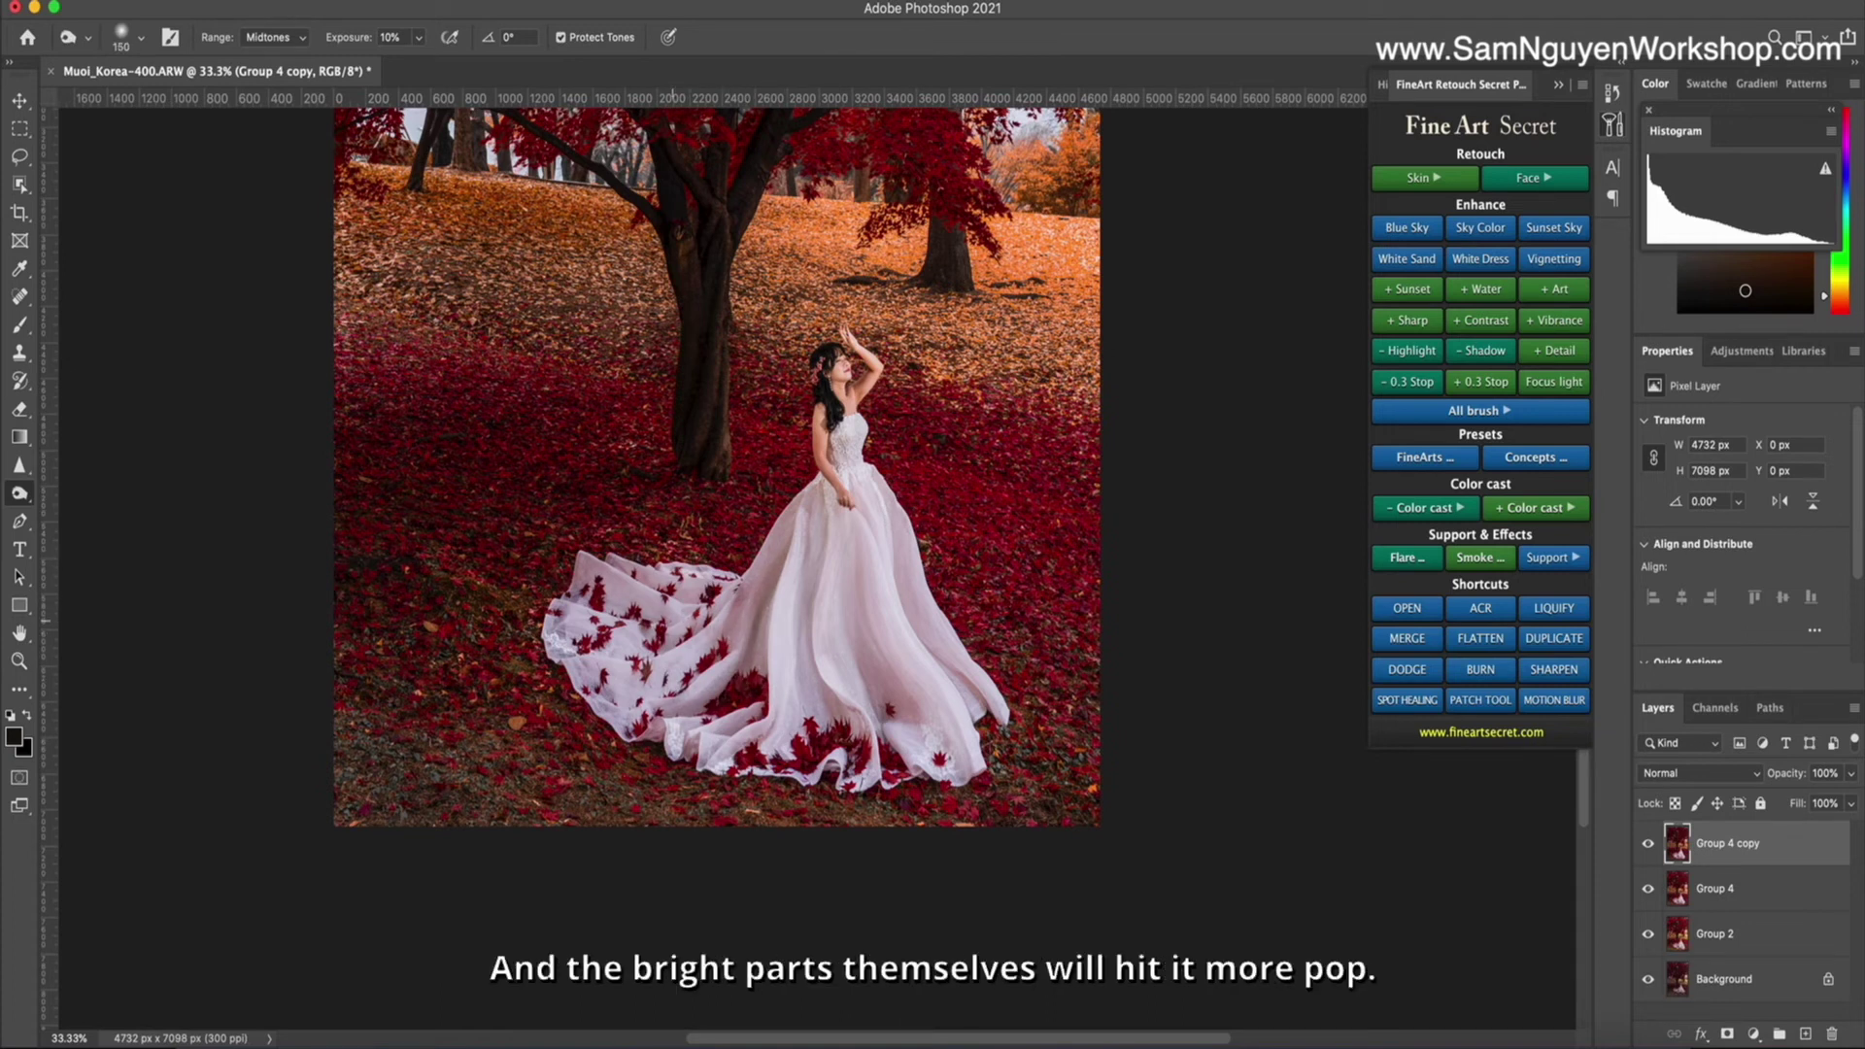
key("bracketright")
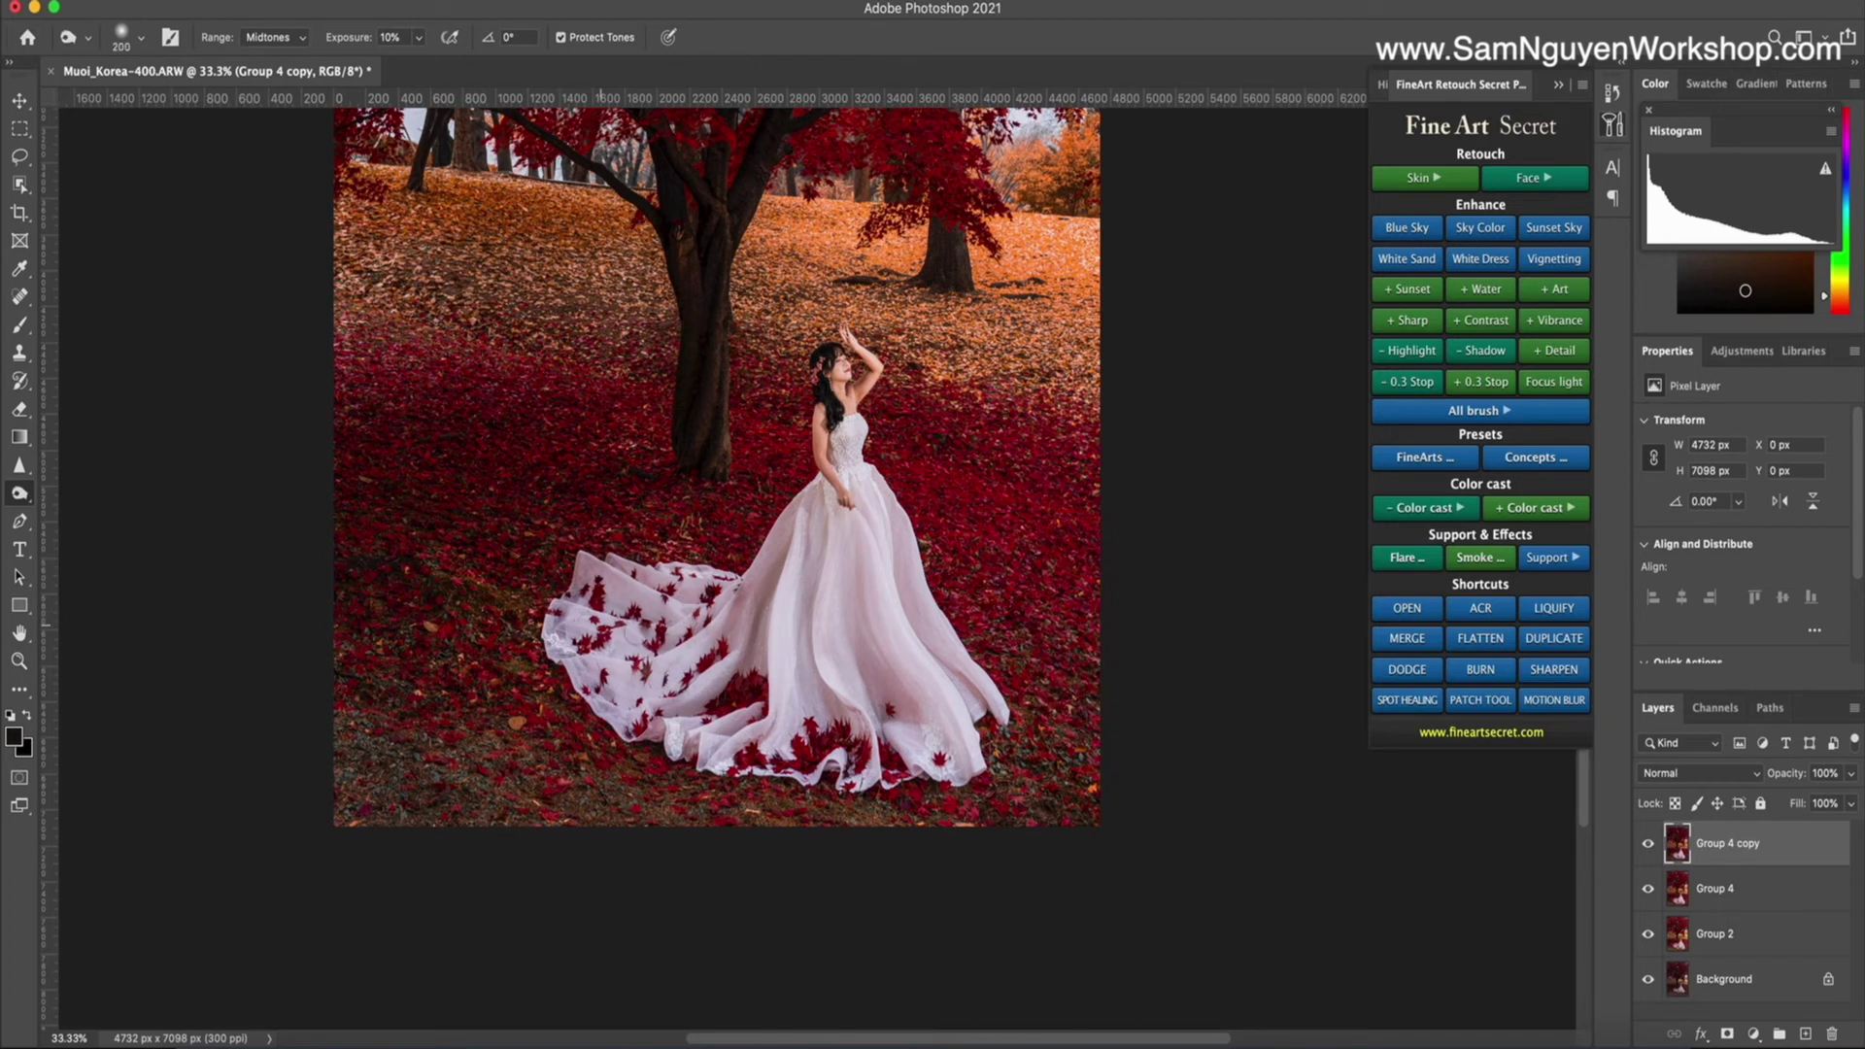
key("bracketleft")
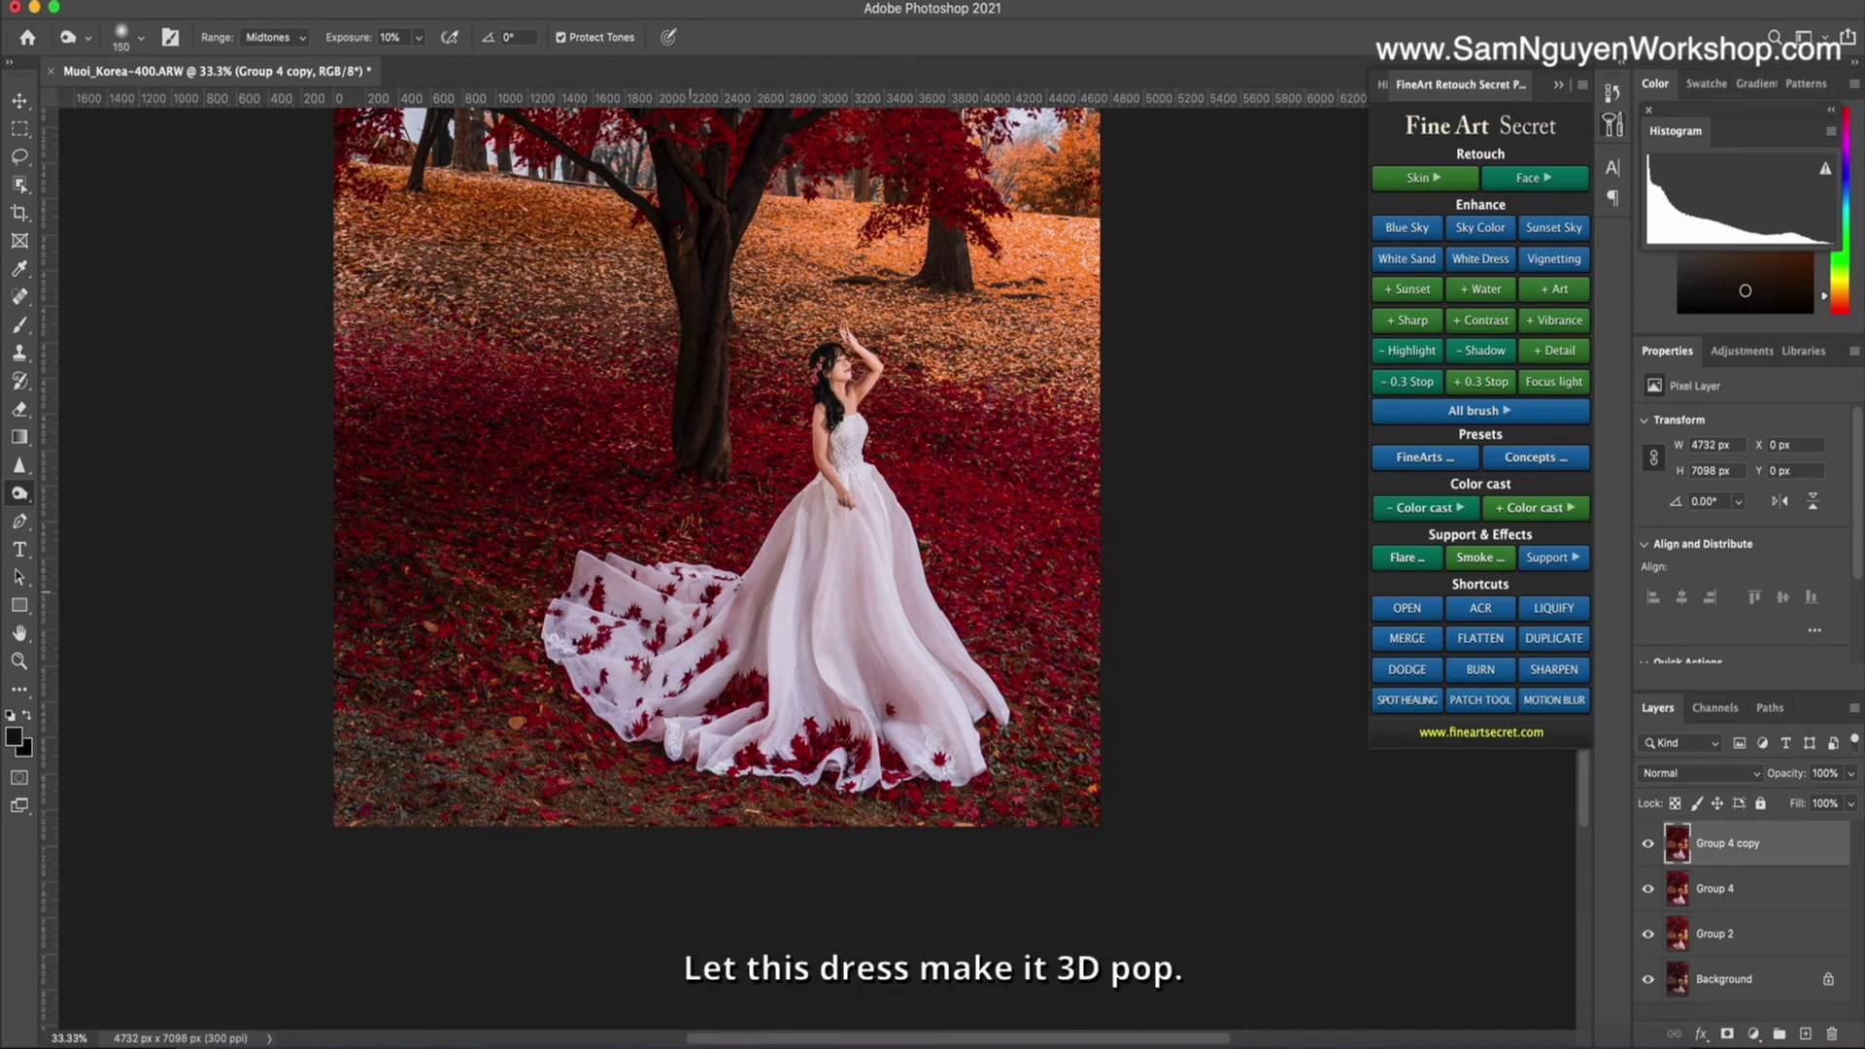
key("bracketleft")
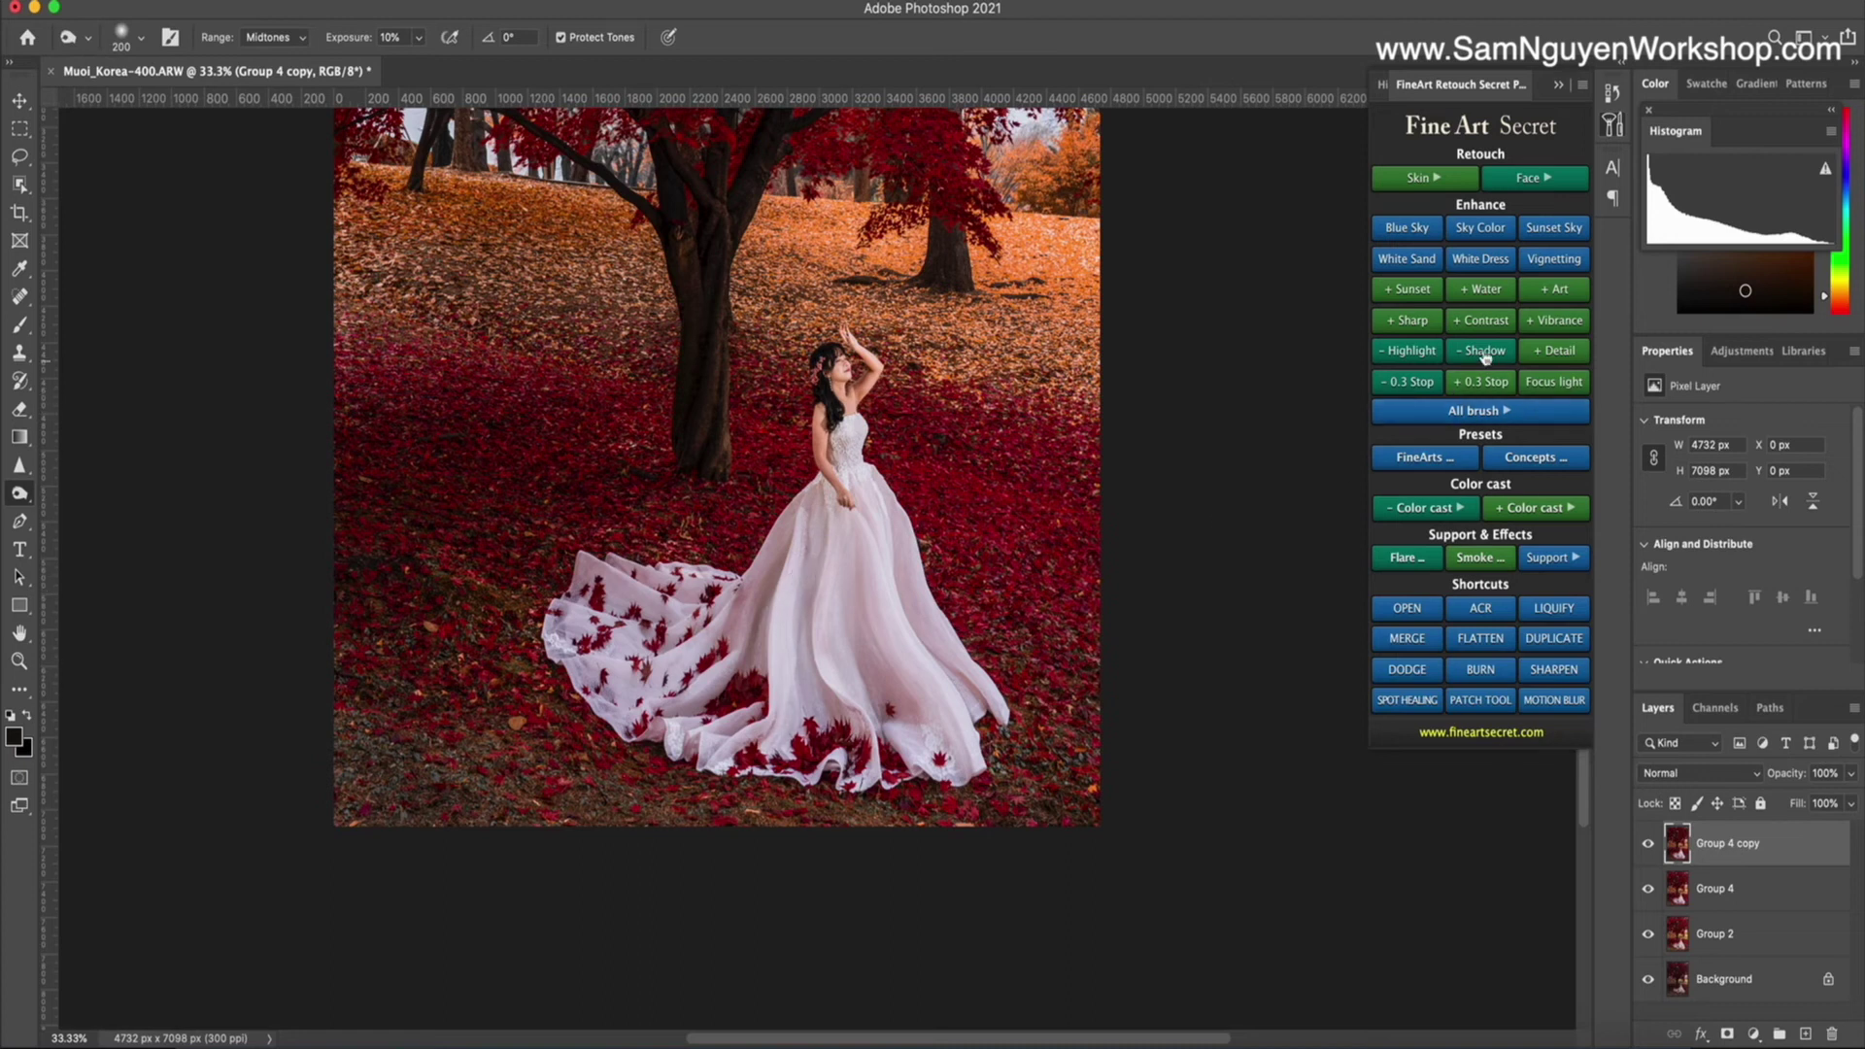
Add a masked FineArt Contrast+ layer, then stamp all visible layers into a merged Layer 1.
left_click(1478, 416)
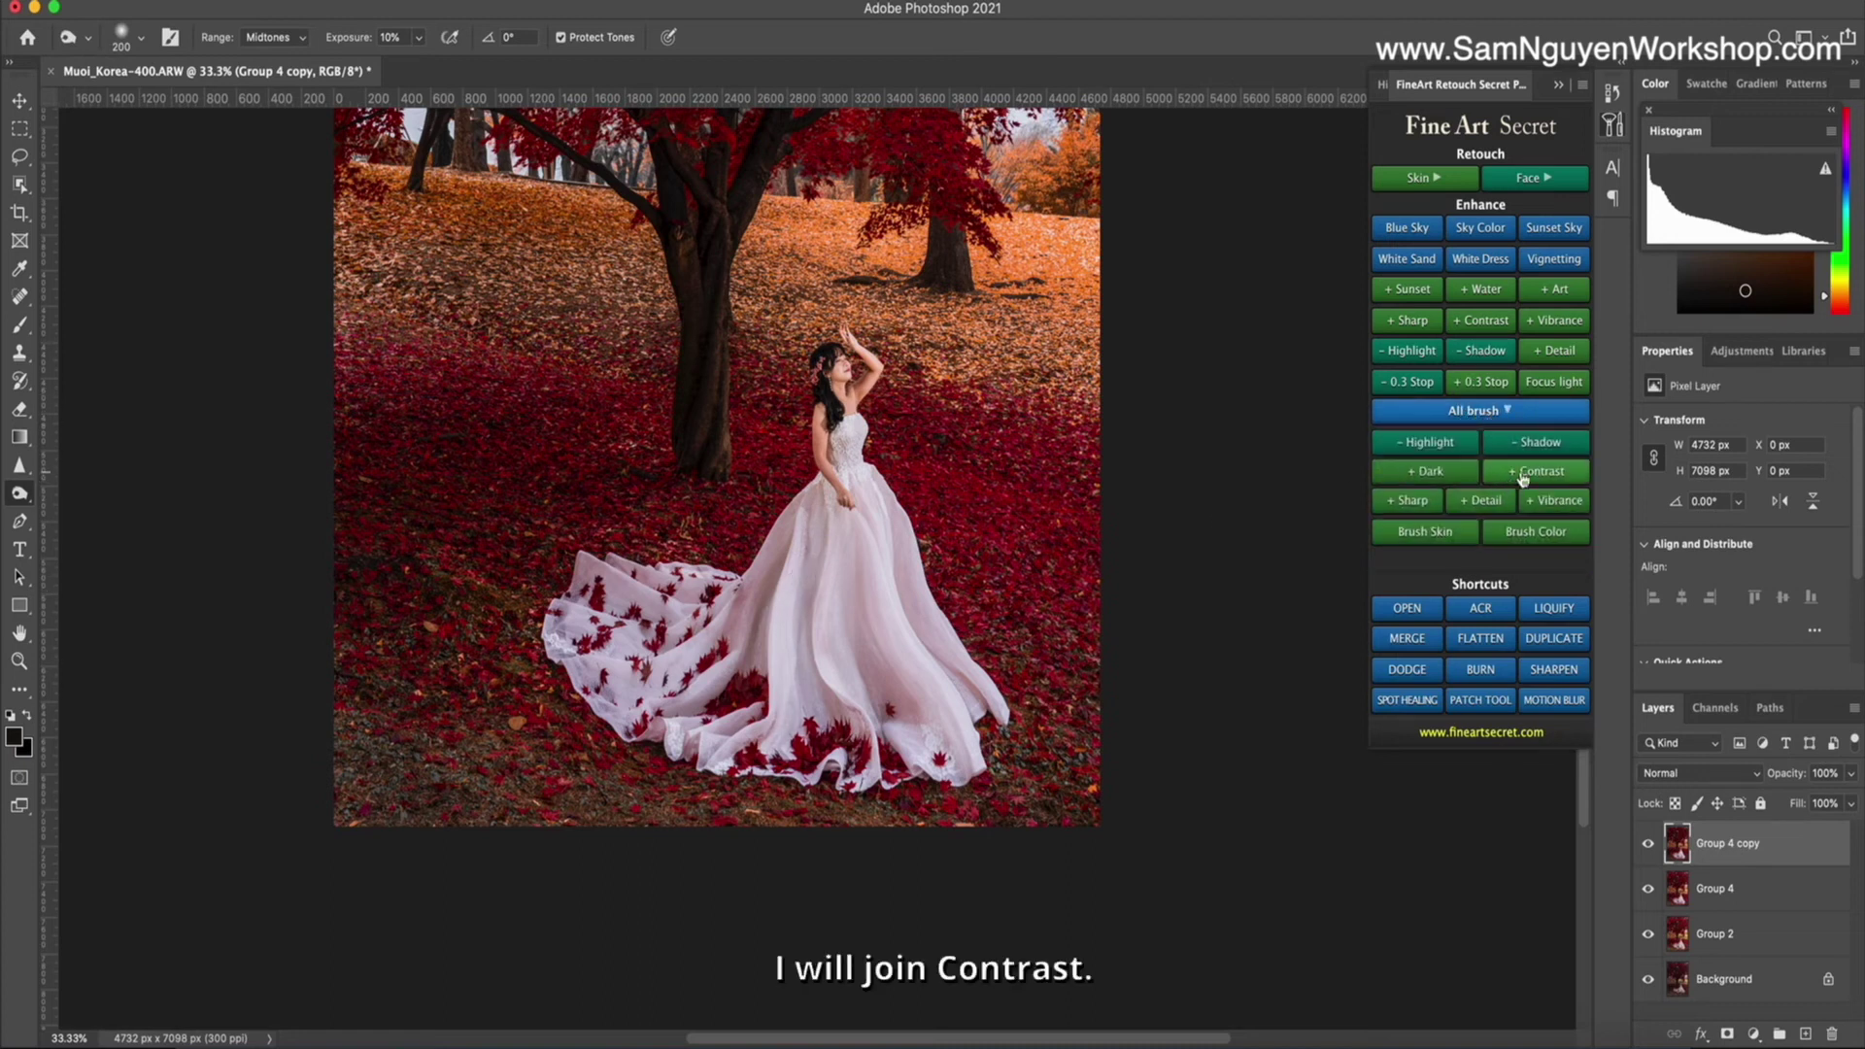
left_click(1512, 470)
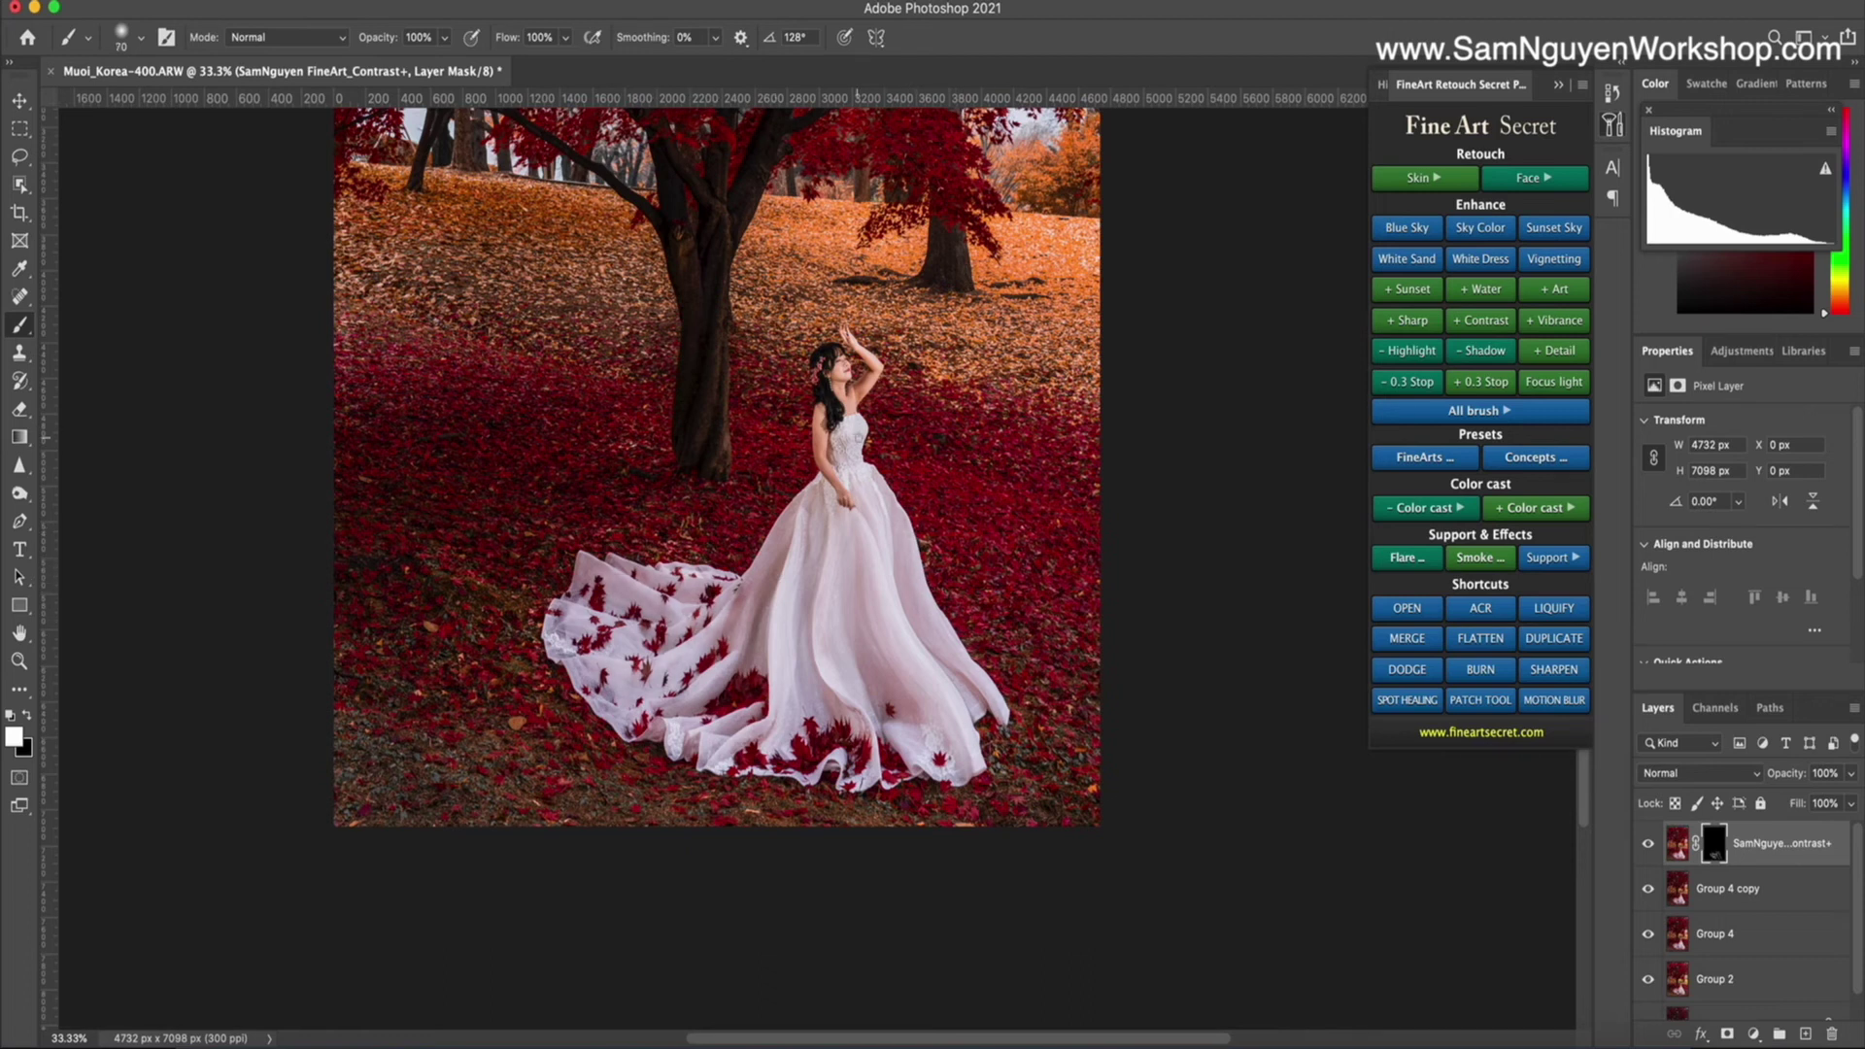
left_click(1408, 638)
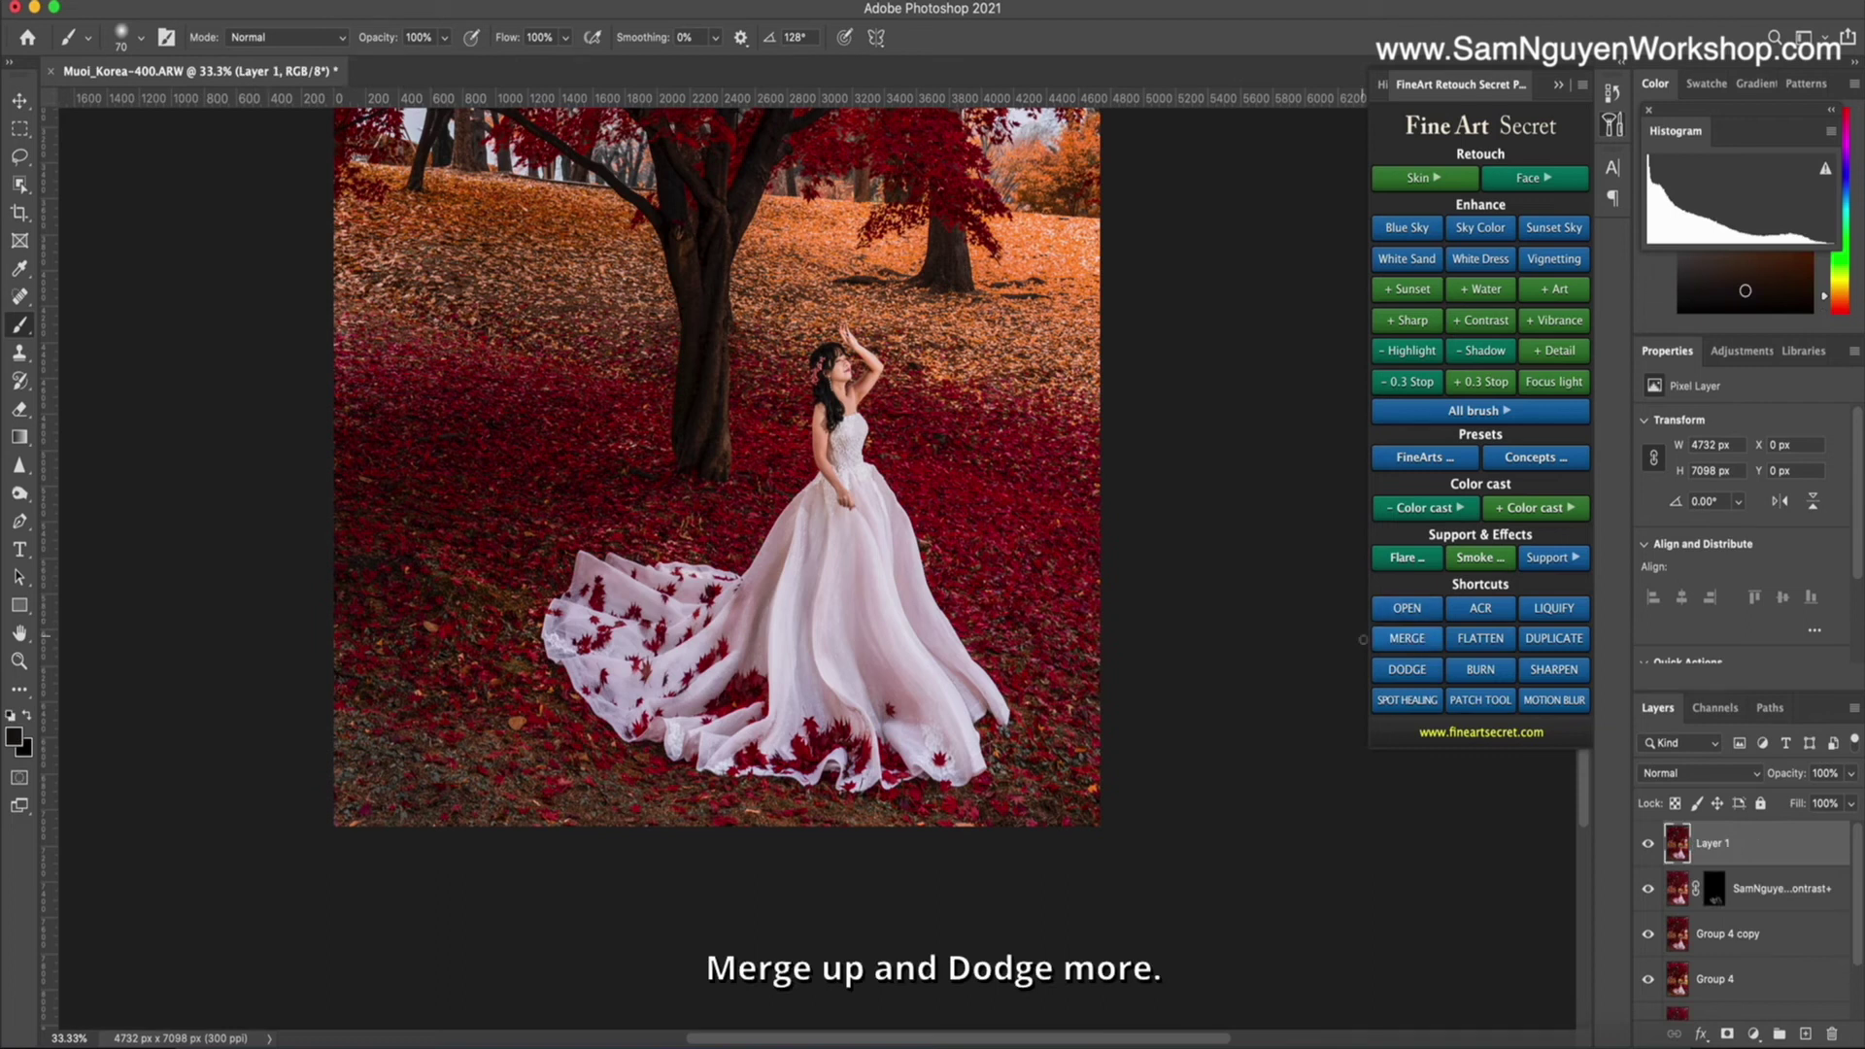
Dodge the white dress highlights on Layer 1 with a 125 brush, then zoom out and enlarge it to 250.
left_click(1396, 680)
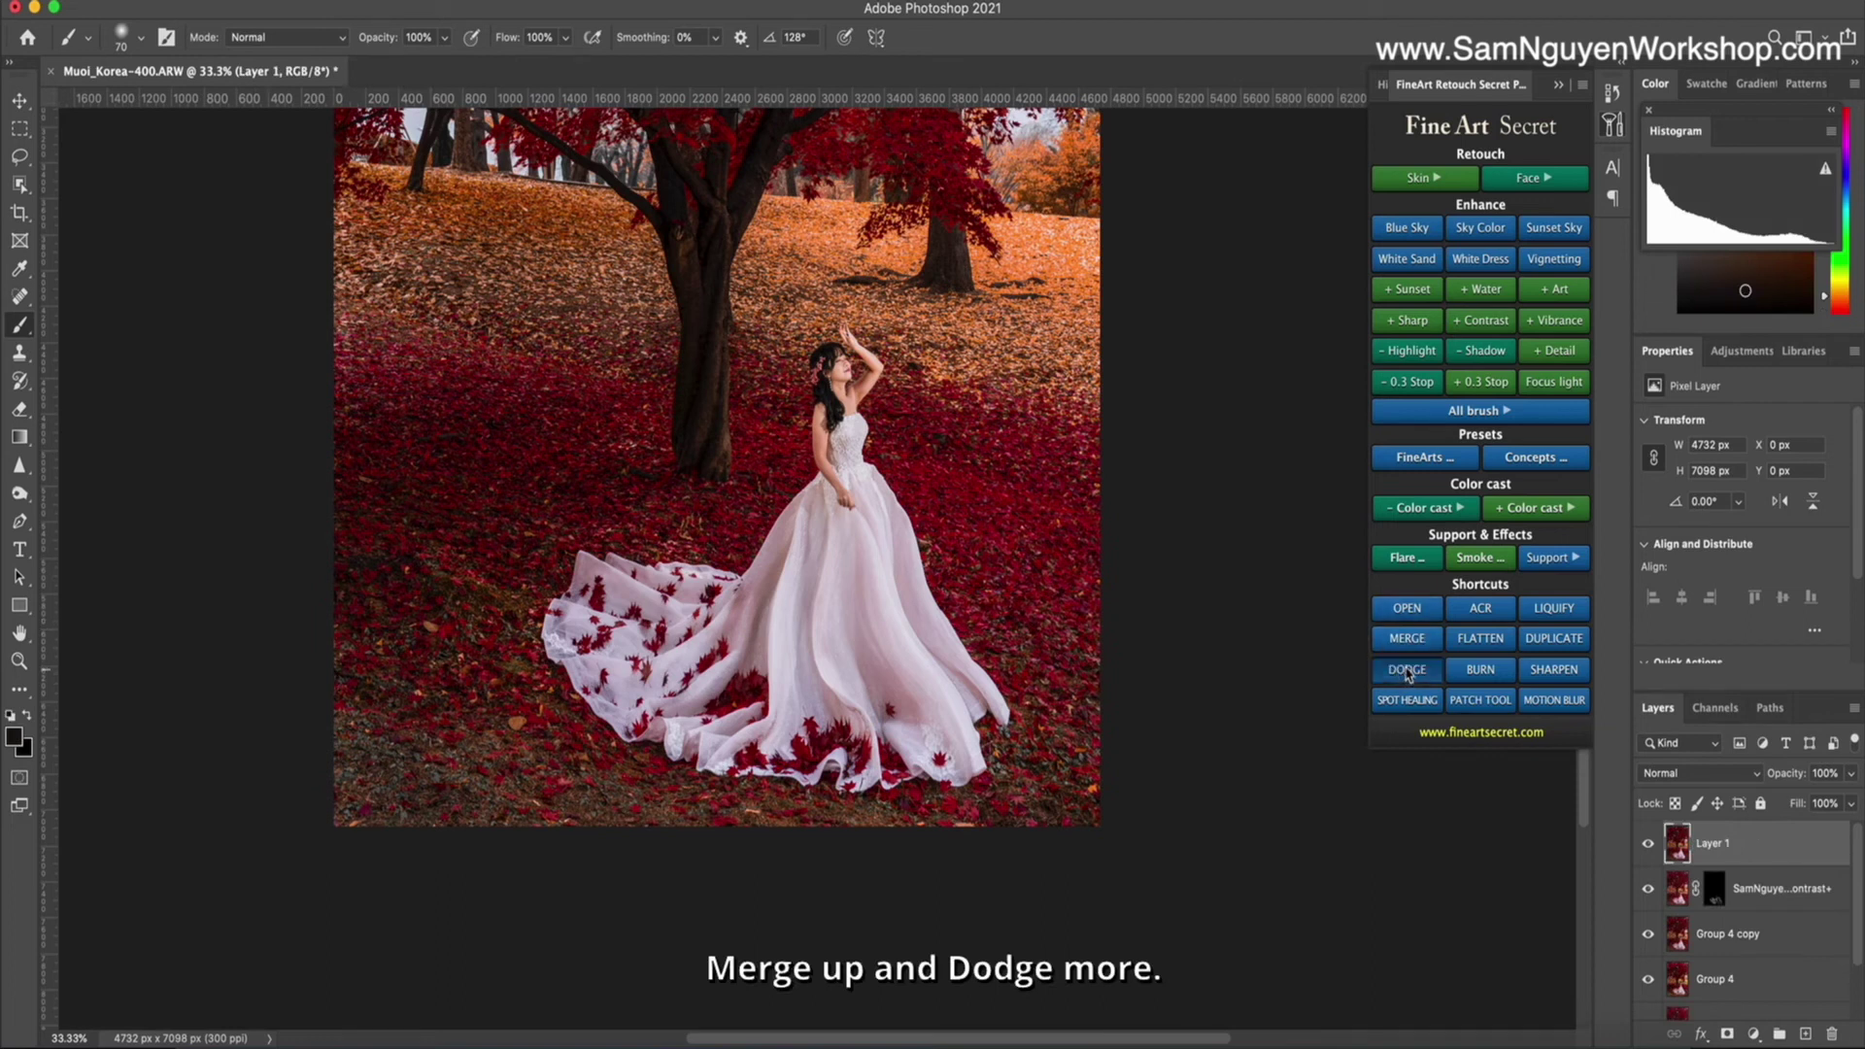
key("bracketright")
key("bracketright")
key("bracketright")
key("bracketright")
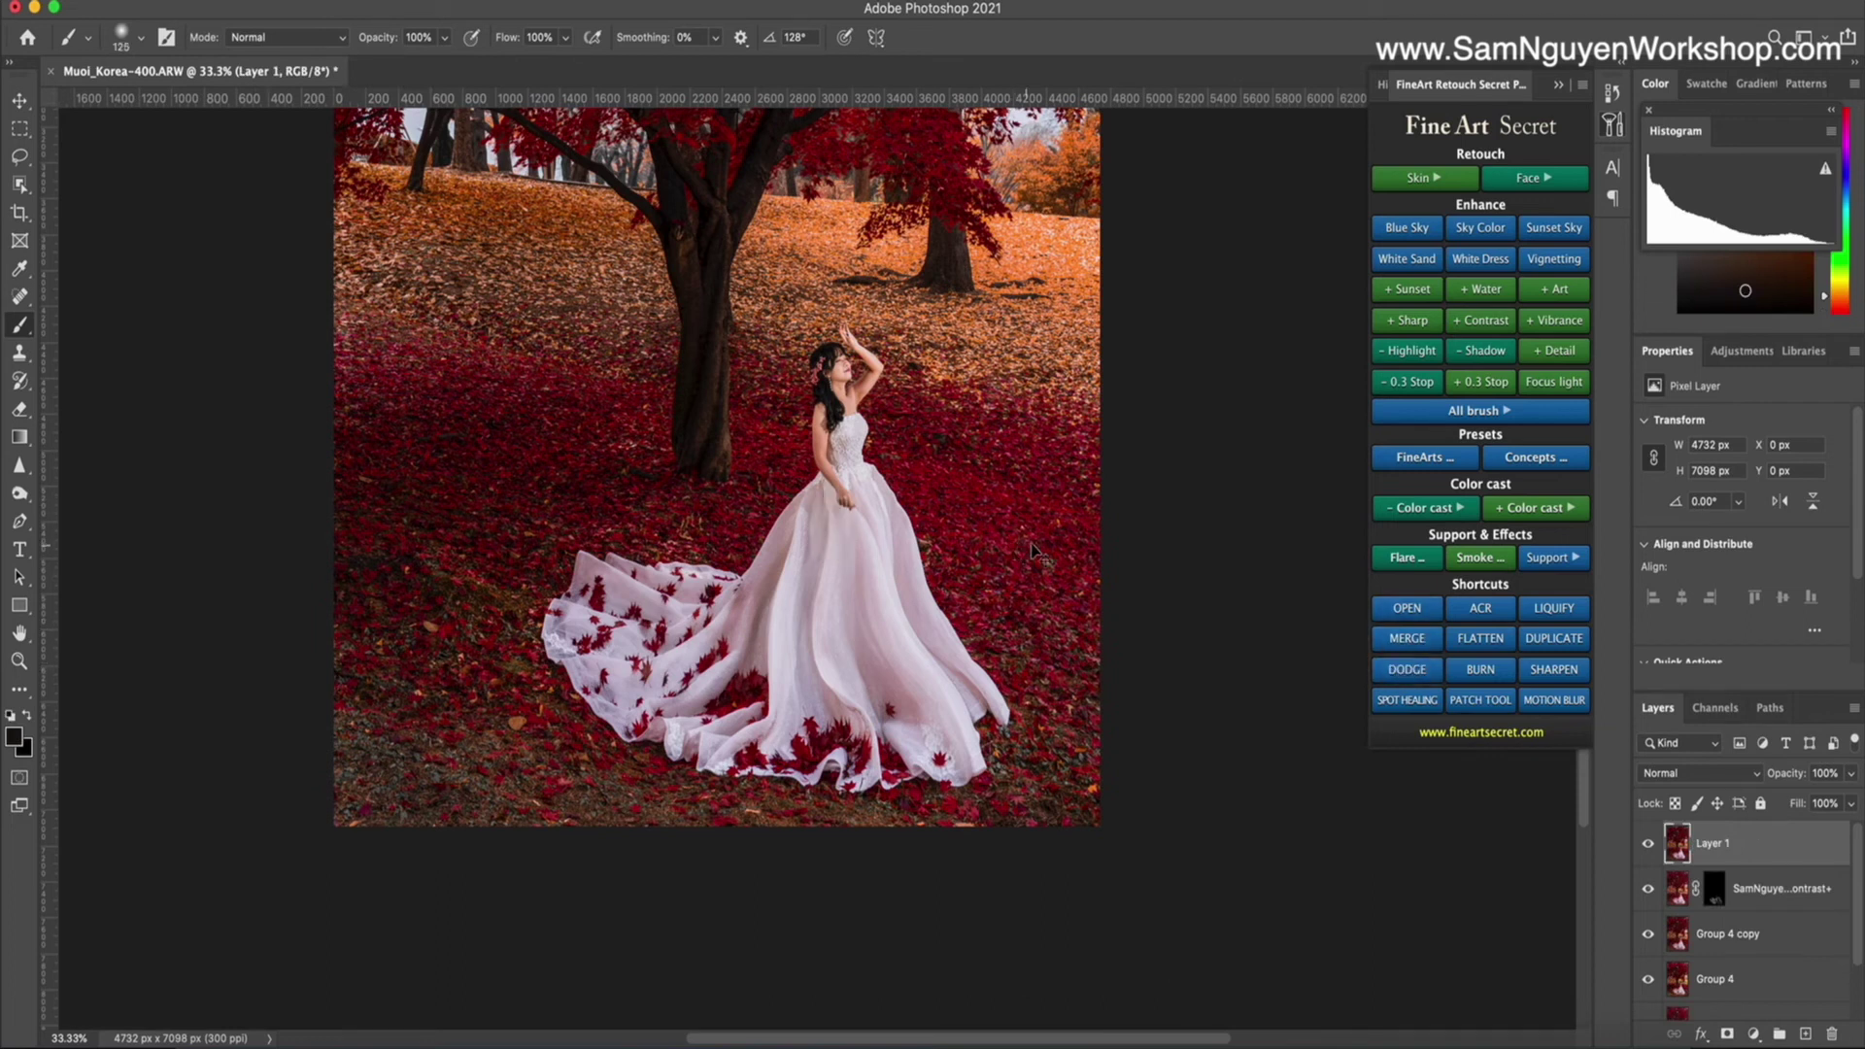
left_click(1414, 672)
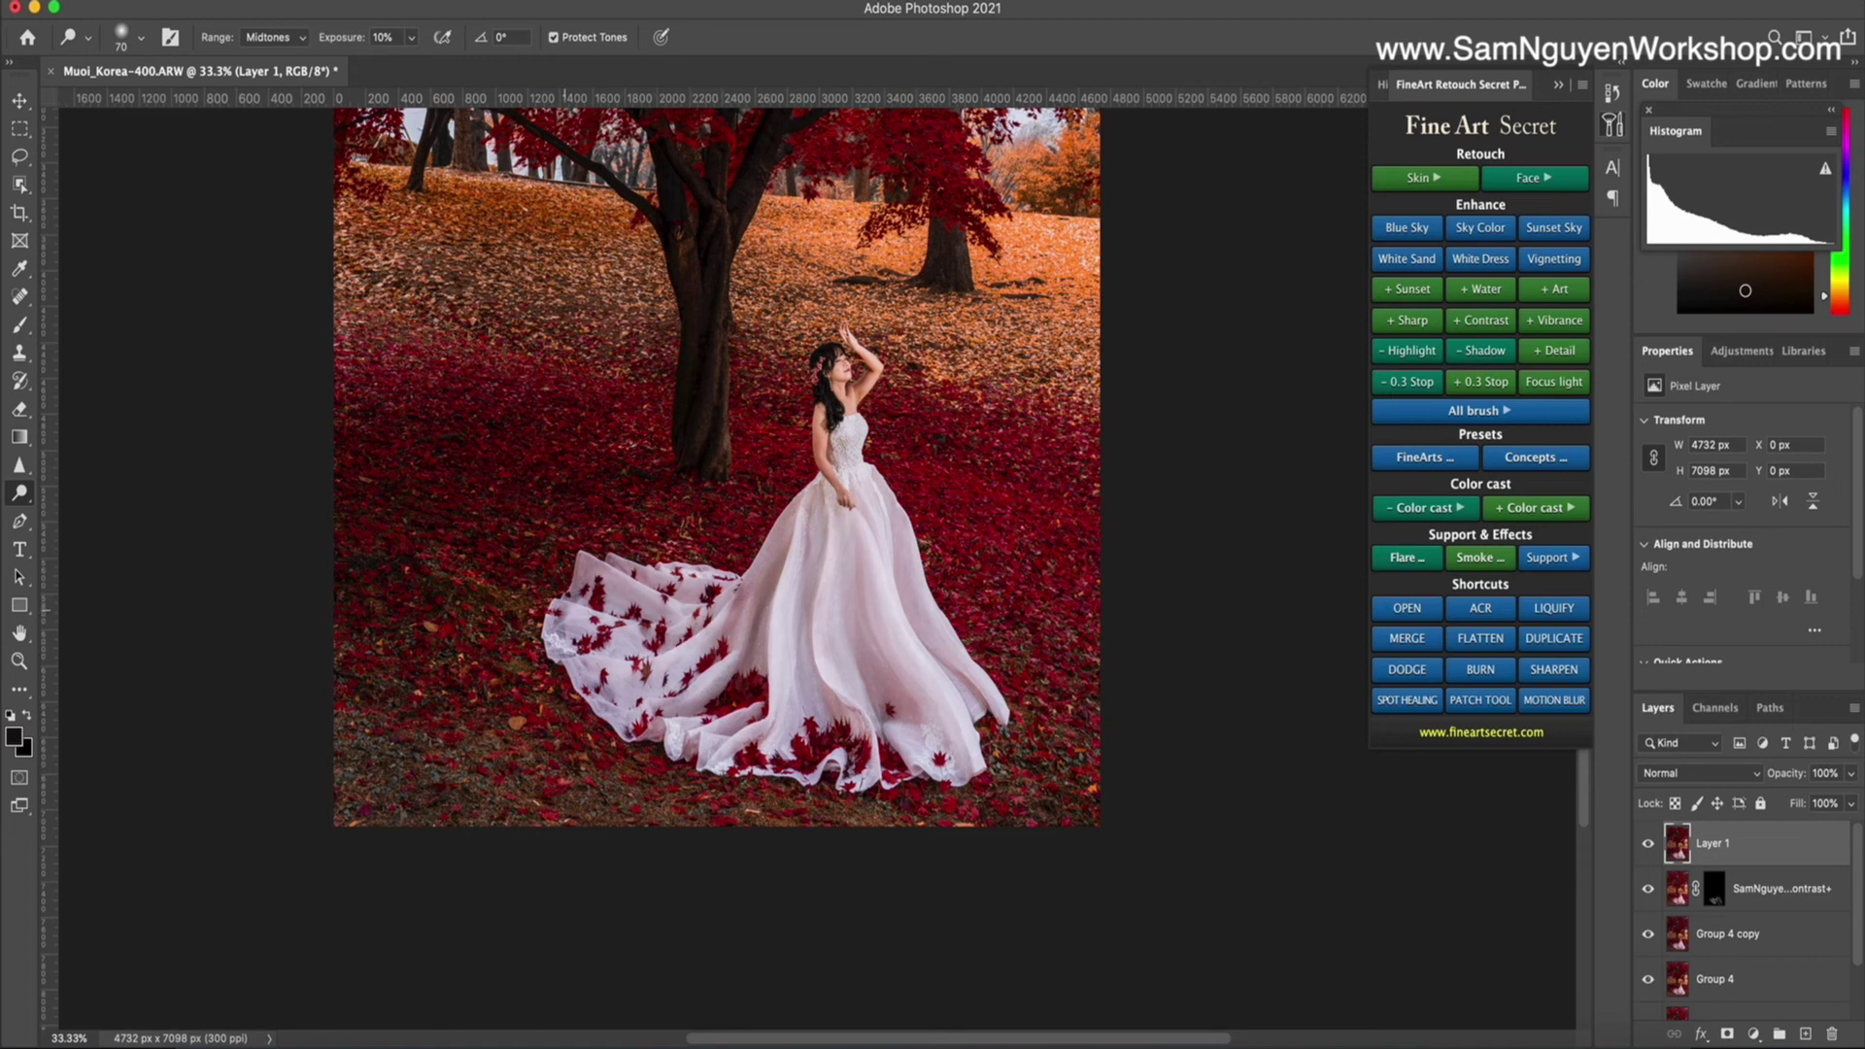
left_click_drag(757, 590, 770, 561)
left_click_drag(739, 741, 786, 705)
key("ctrl+minus")
key("ctrl+minus")
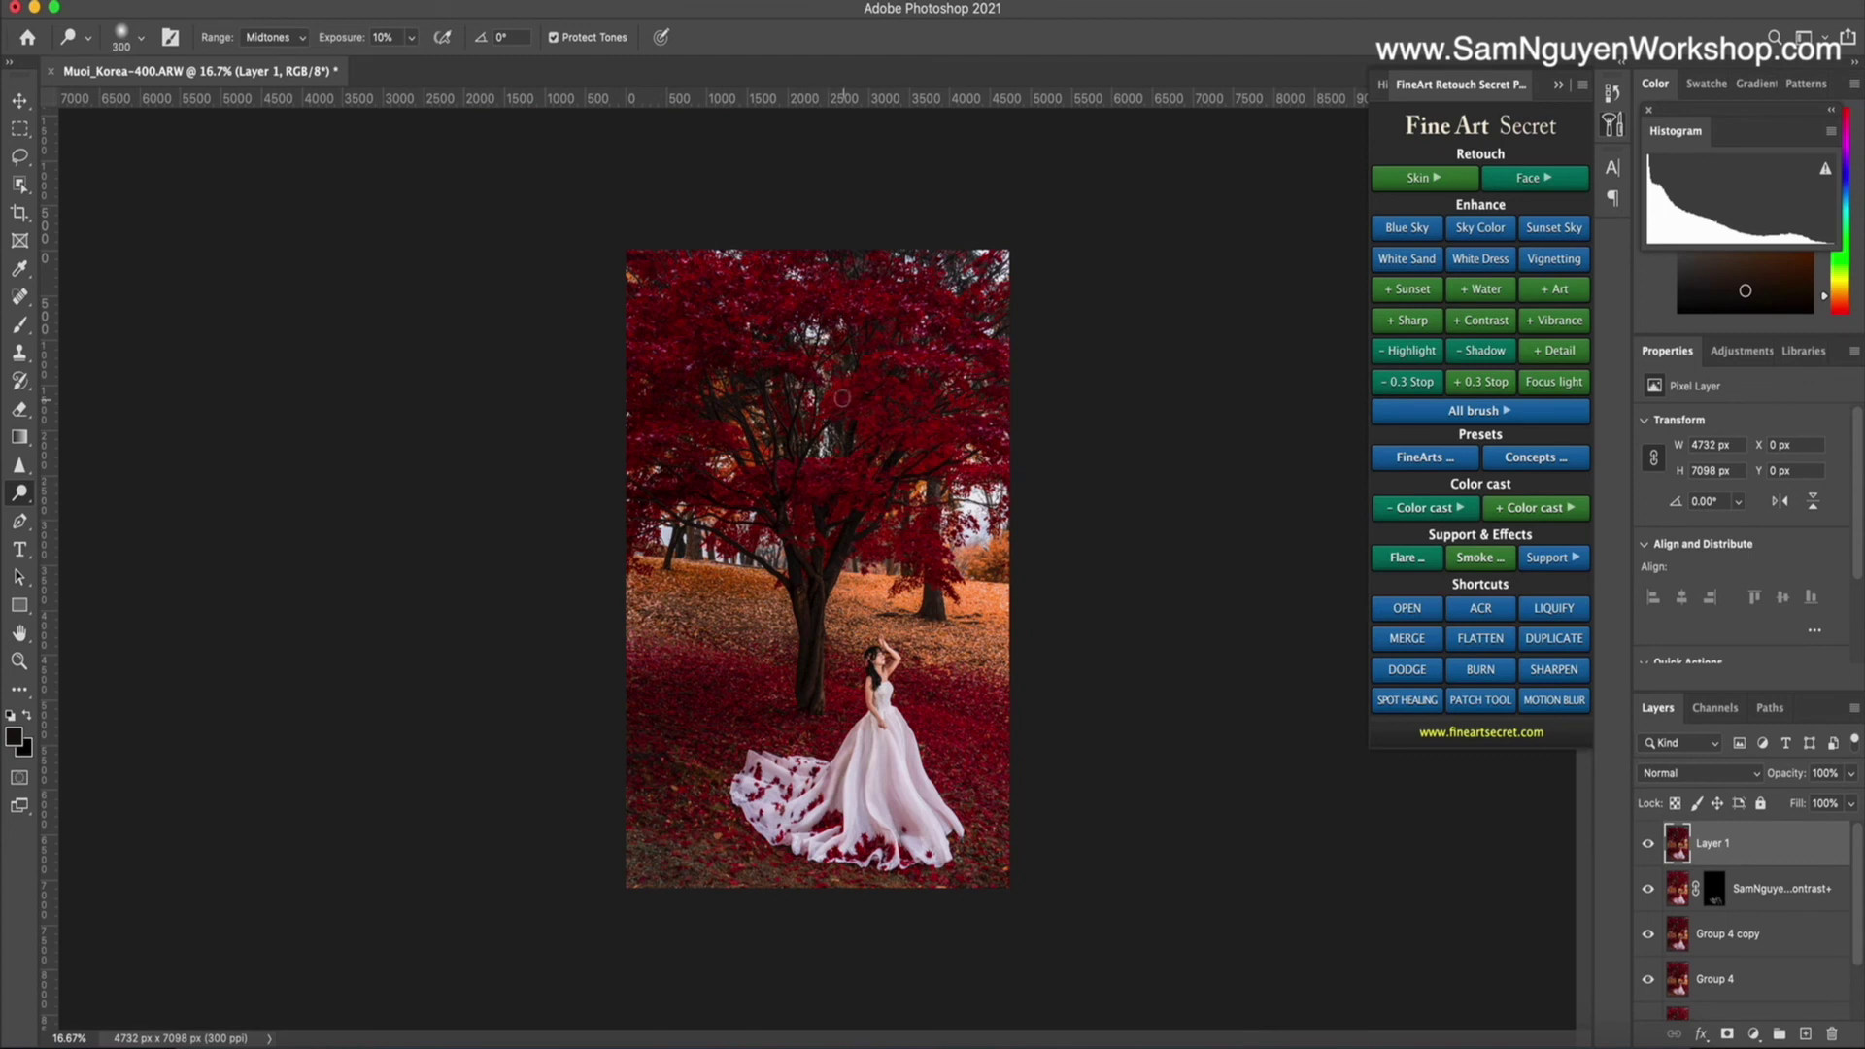
key("bracketright")
key("bracketright")
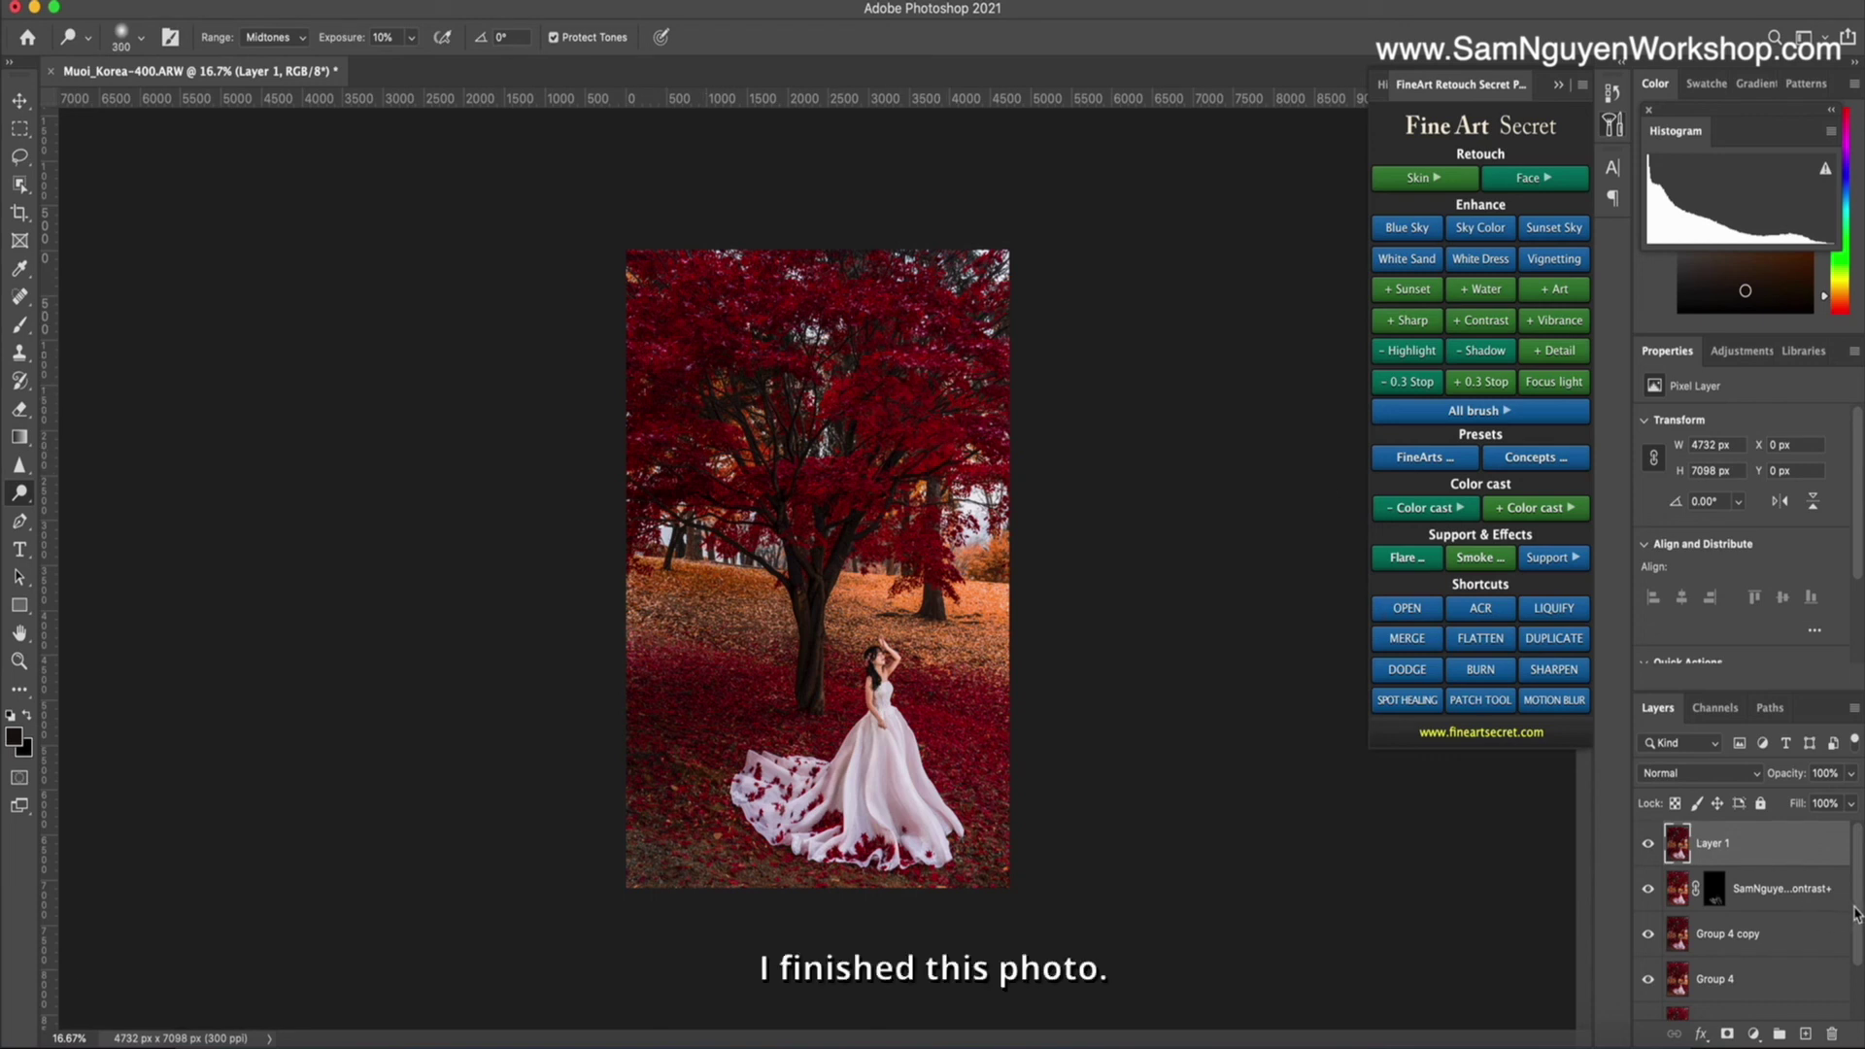
Group all edit layers above Background into Group 6, then toggle it off and on to compare.
scroll(1855, 923, "down", 2)
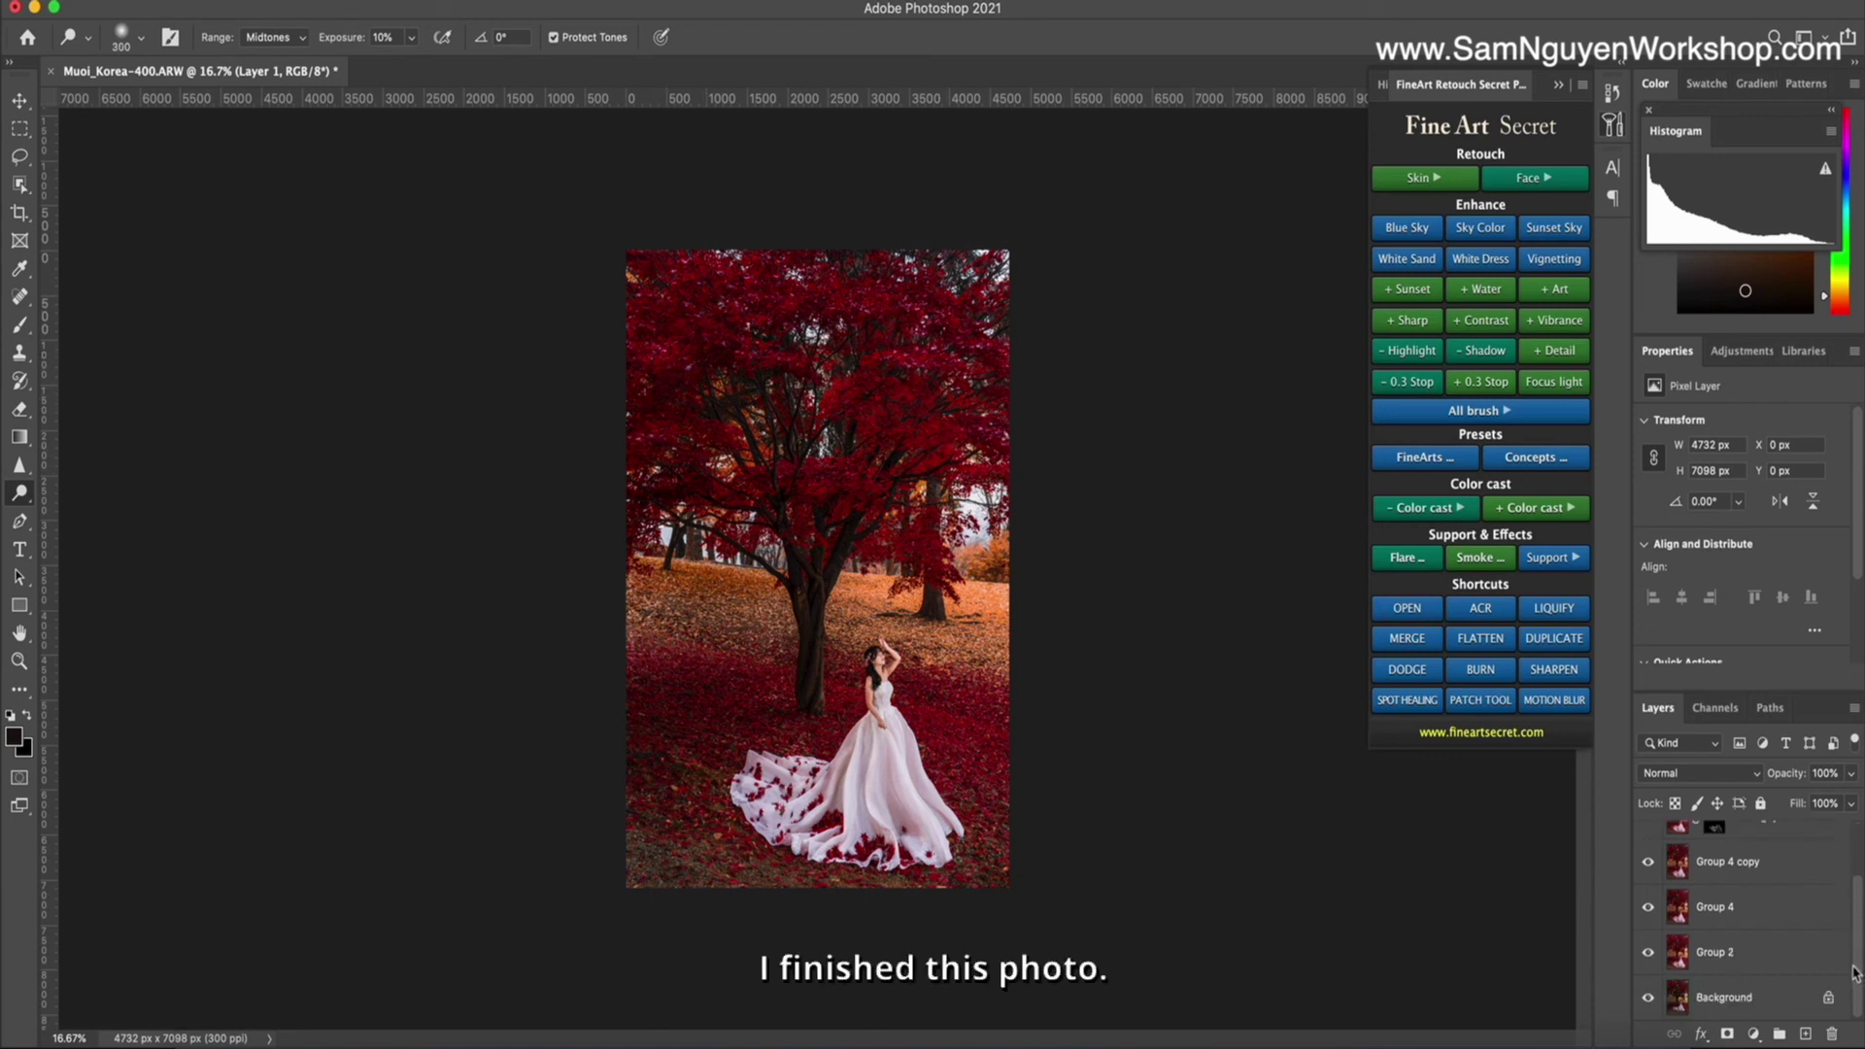
left_click(1770, 882, "shift")
key("ctrl+g")
left_click(1748, 920, "shift")
key("ctrl+g")
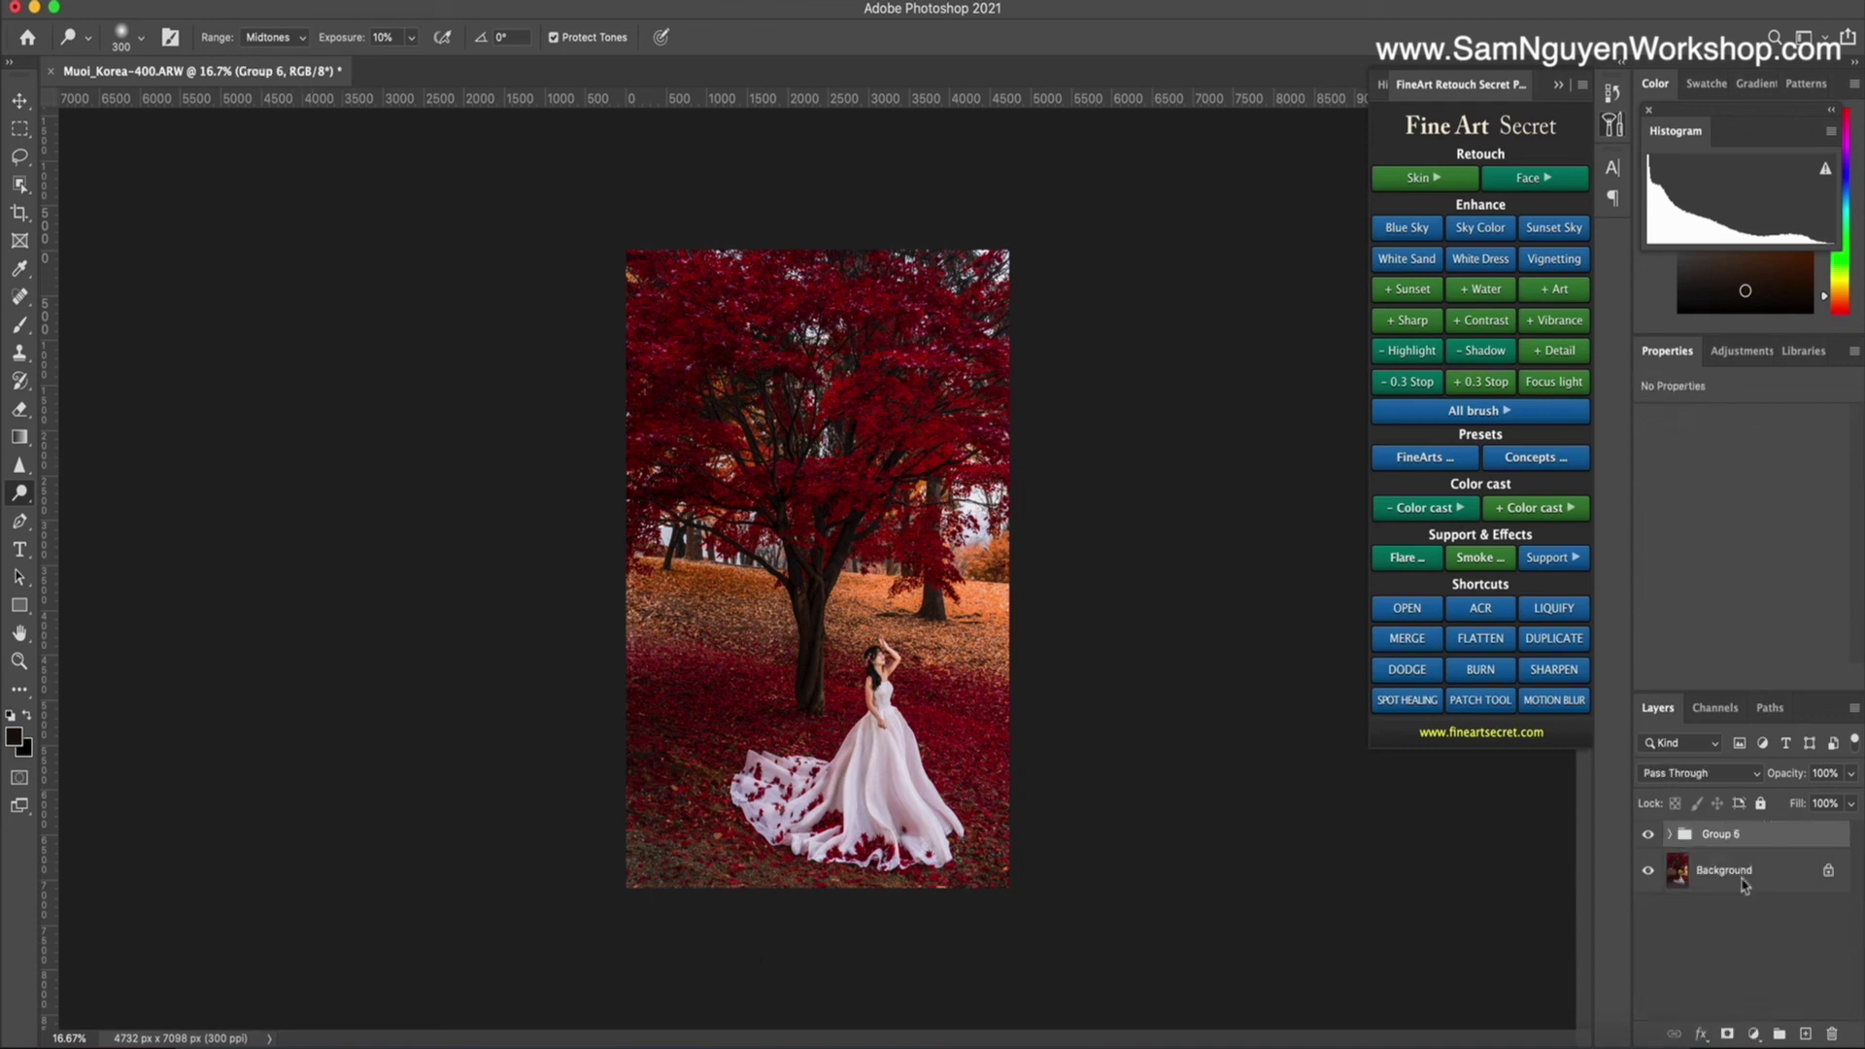
left_click(1648, 834)
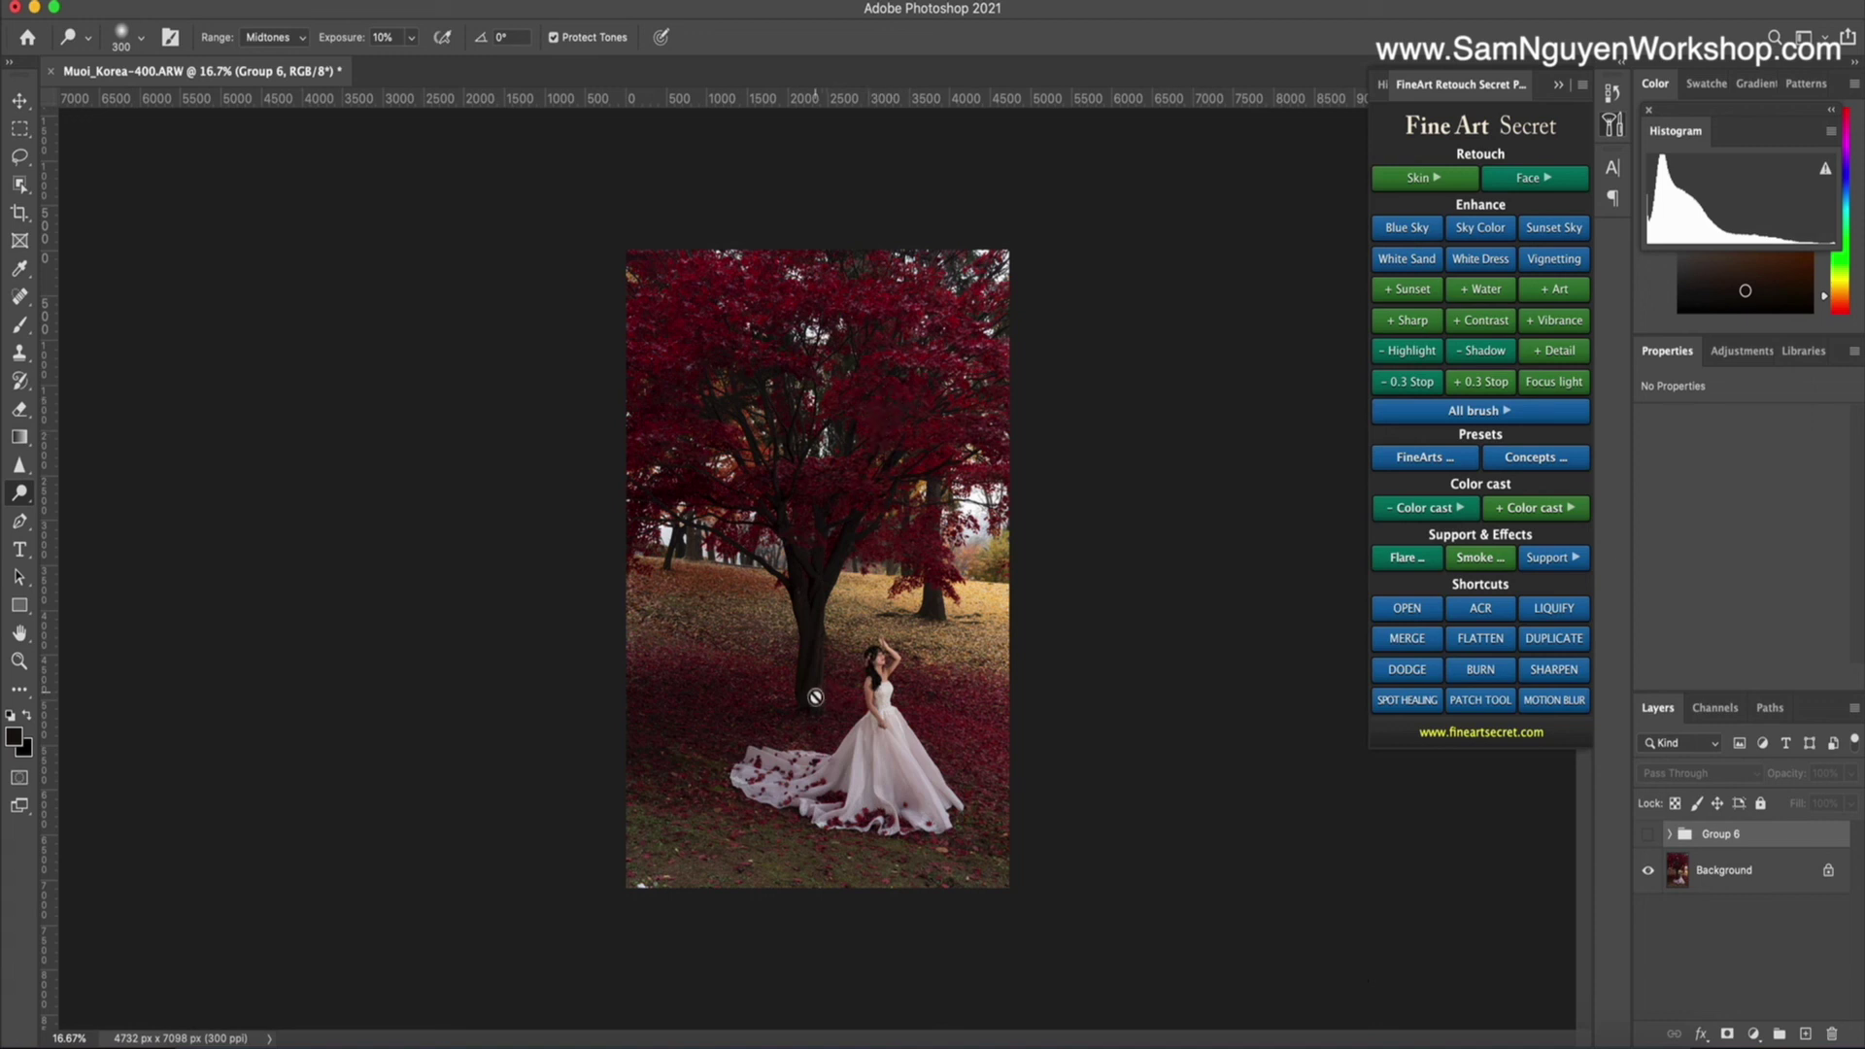
left_click(1649, 834)
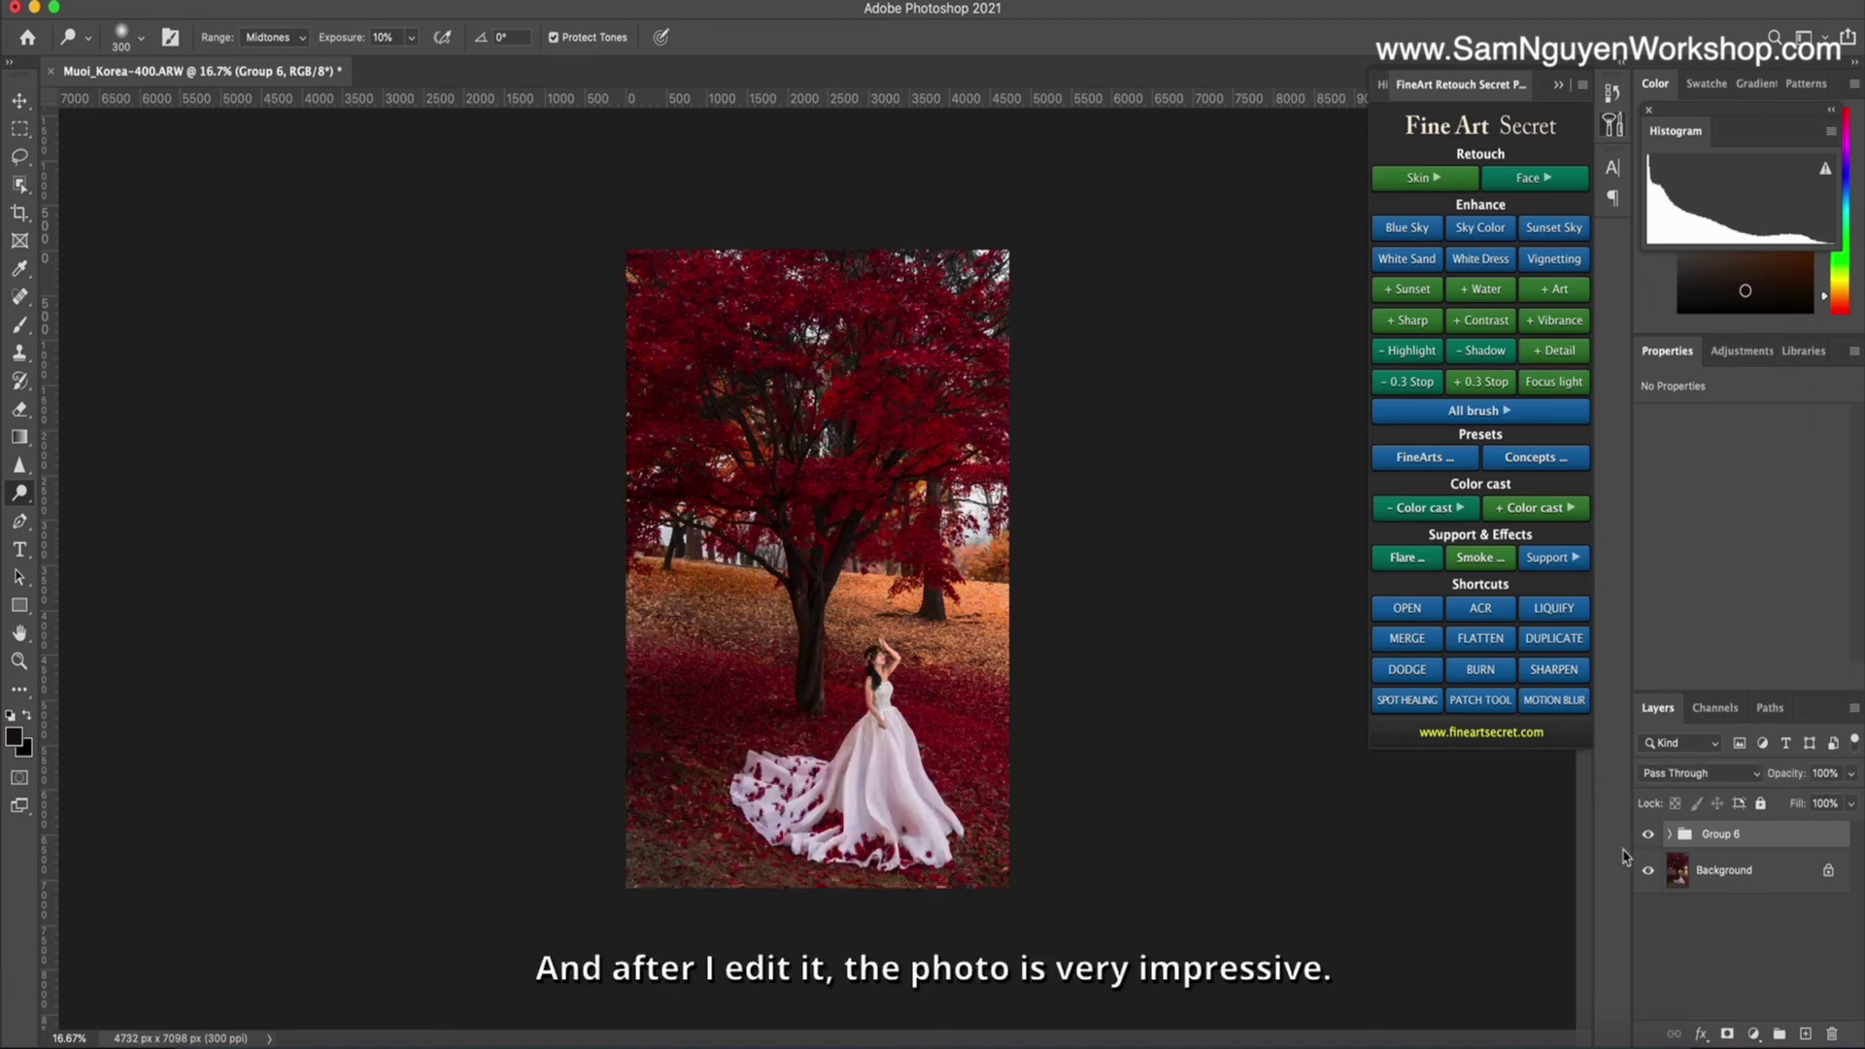